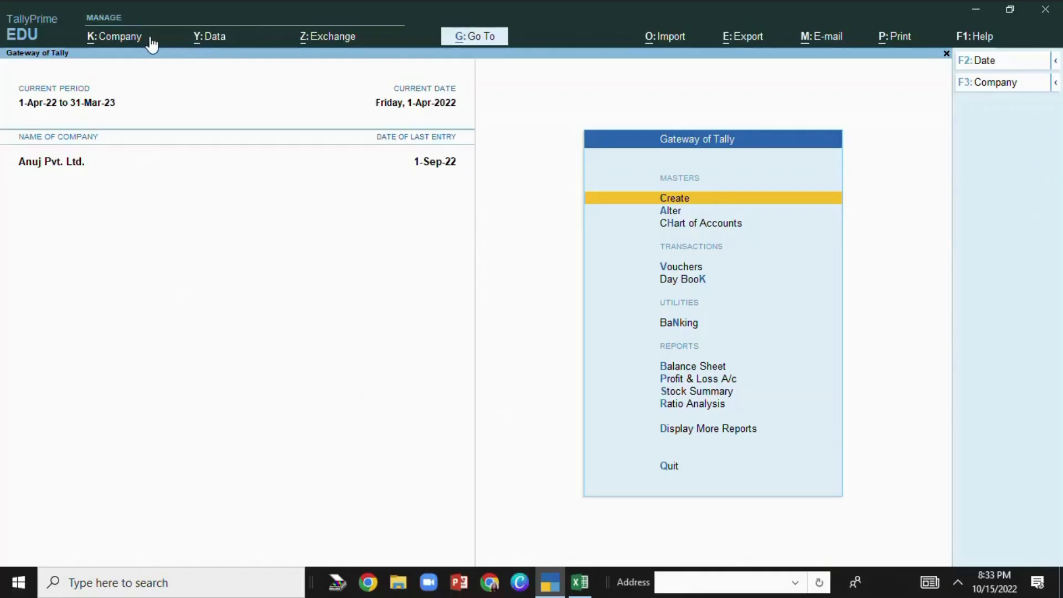
- Open the company's feature settings and keep Tax Deducted at Source (TDS) enabled to bring up the TDS deductor details
click(117, 41)
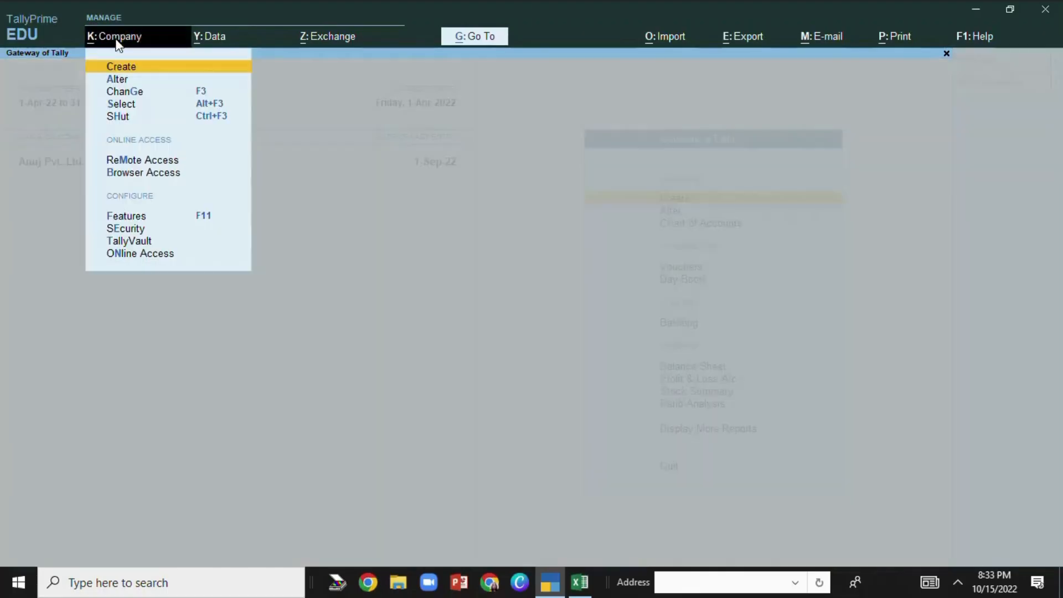
click(127, 217)
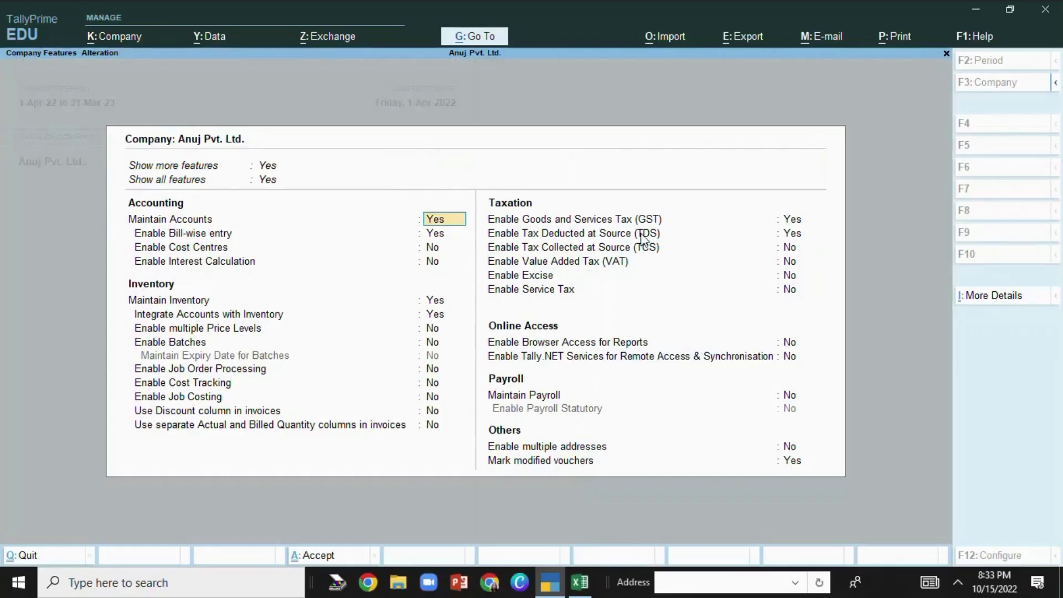
click(623, 223)
click(623, 235)
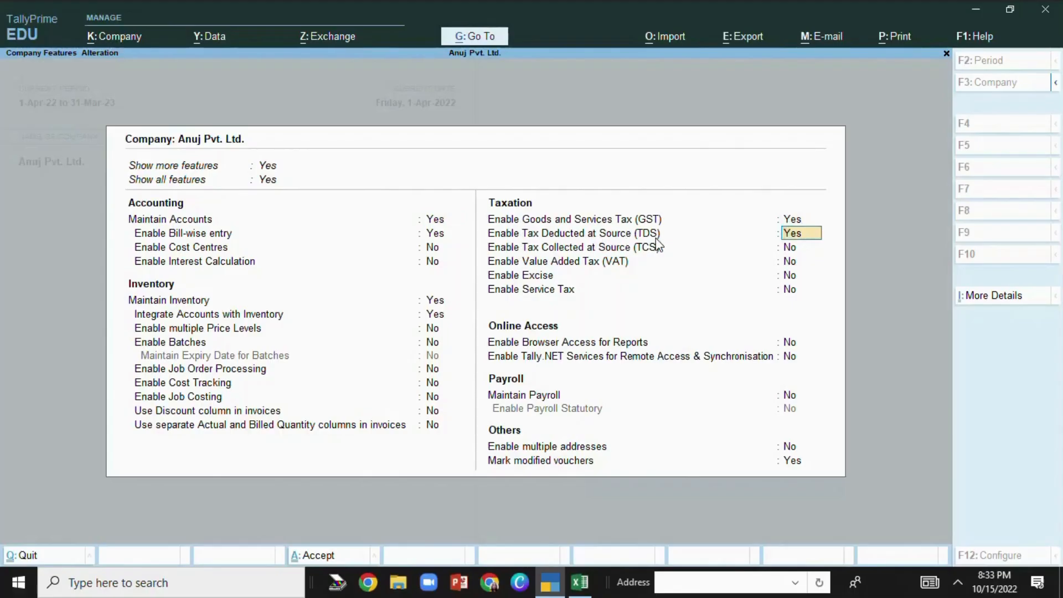
key(Return)
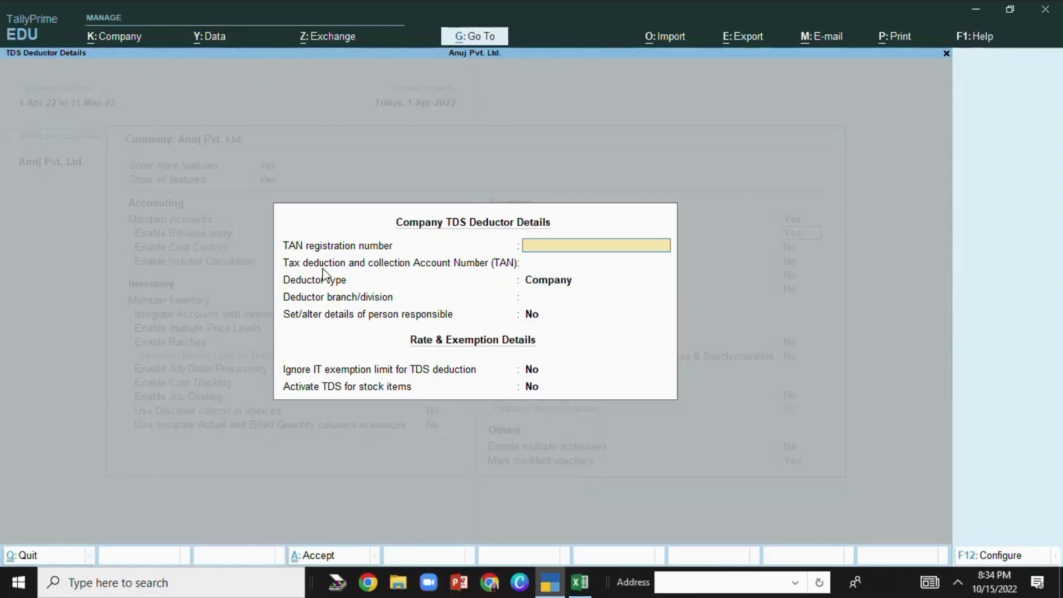
- Leave both TAN fields and the branch blank, keep deductor type Company, and set altering the responsible person's details to Yes
key(Return)
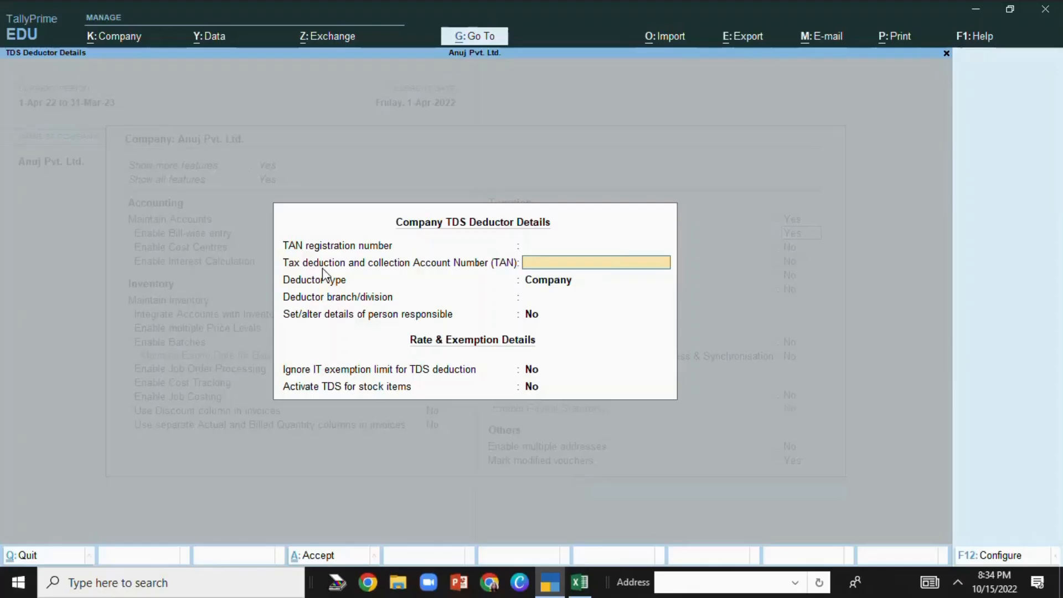
key(Return)
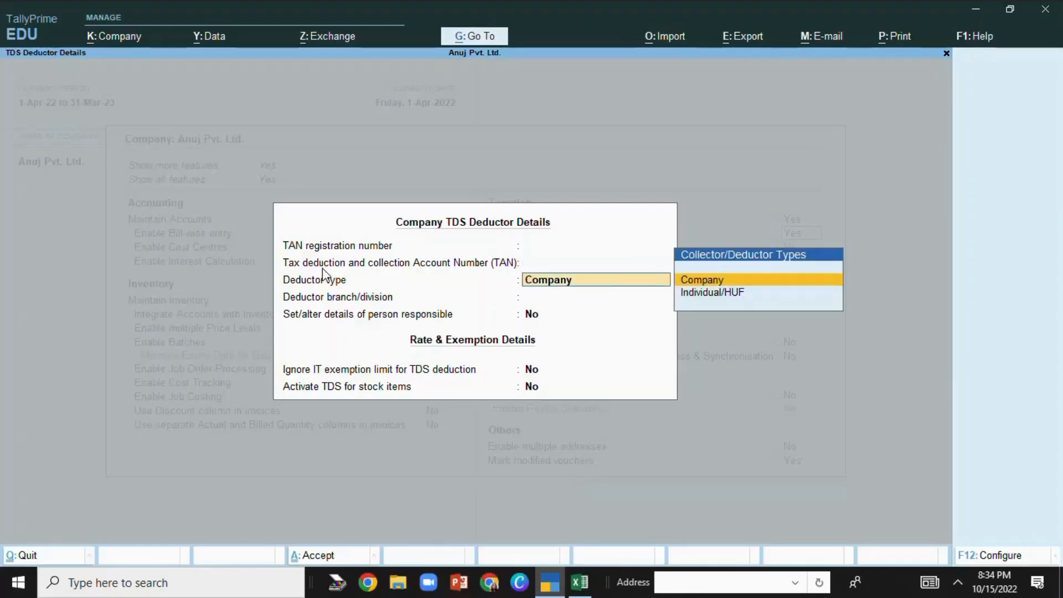
key(Return)
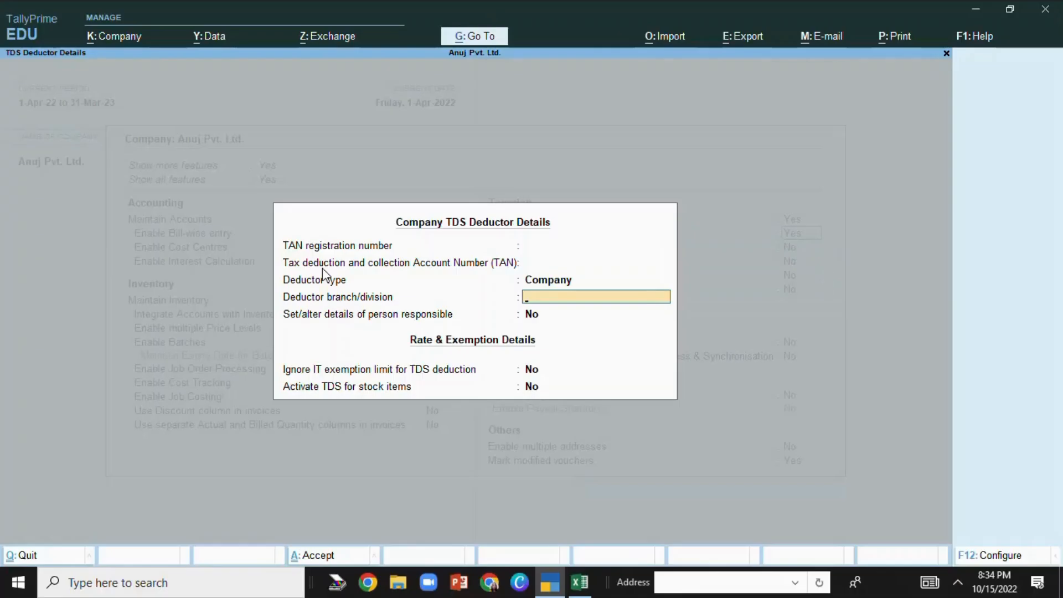
key(Return)
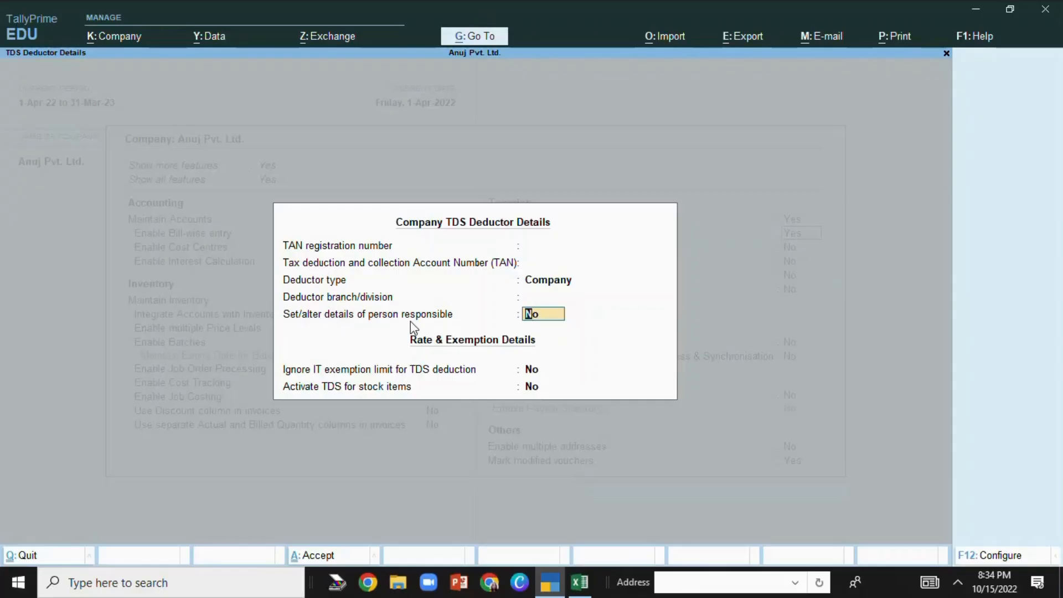
text(y)
key(Return)
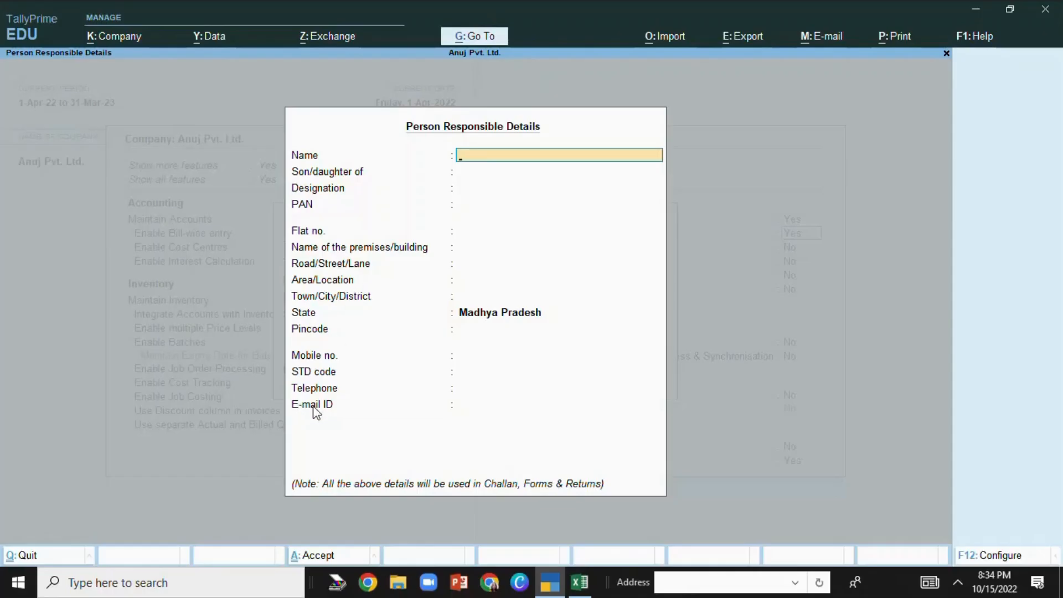
- Leave the responsible person's details blank with state Madhya Pradesh, and keep ignoring the IT exemption limit and TDS for stock items at No
key(Return)
key(Return)
key(Return)
key(Return)
key(Return)
key(Return)
key(Return)
key(Return)
key(Return)
key(Return)
key(Return)
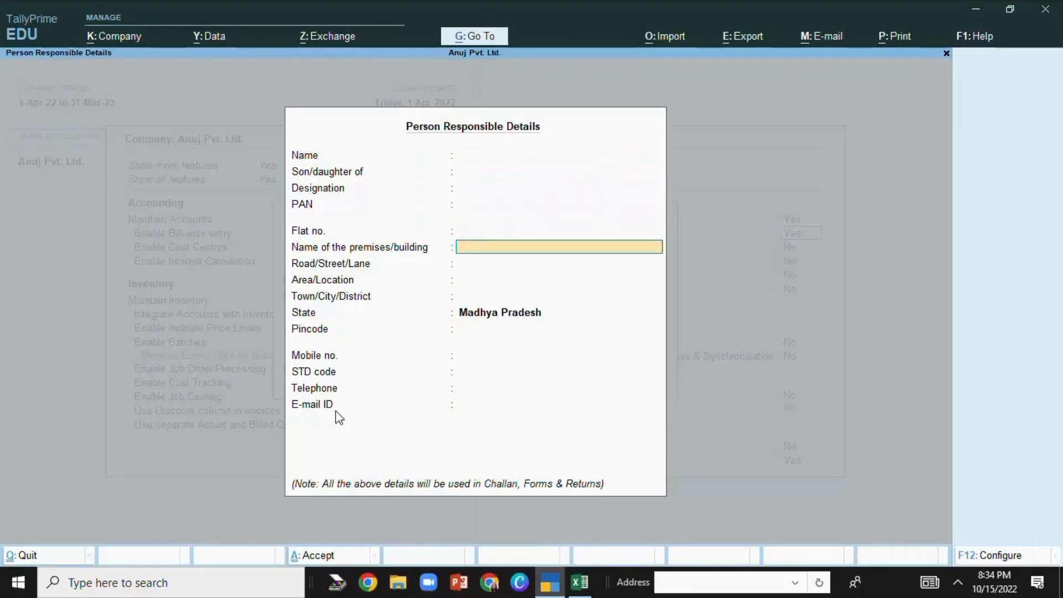
key(Return)
key(Return)
key(Return)
key(Return)
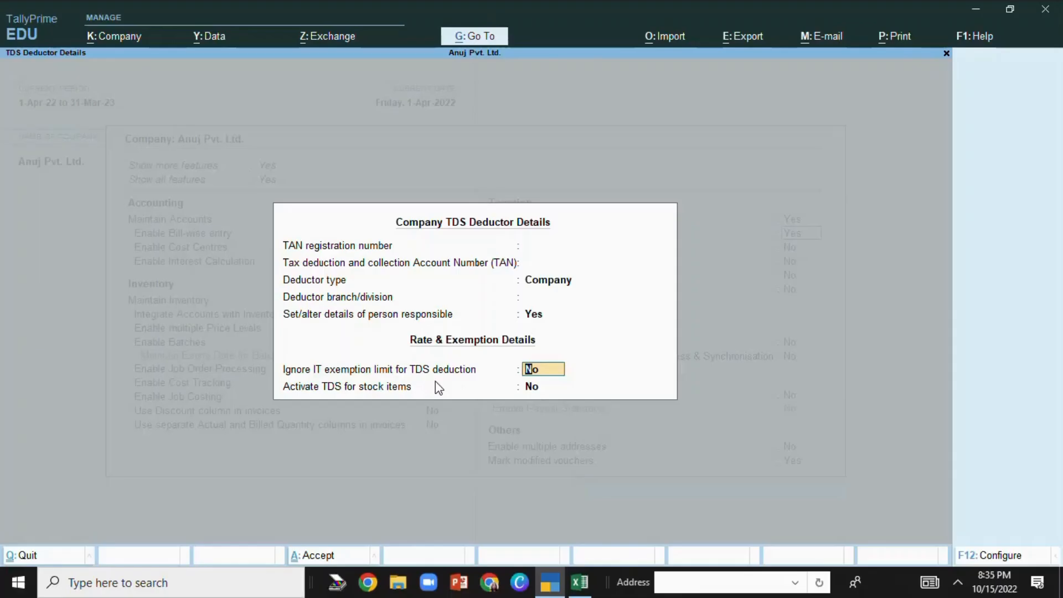
key(Return)
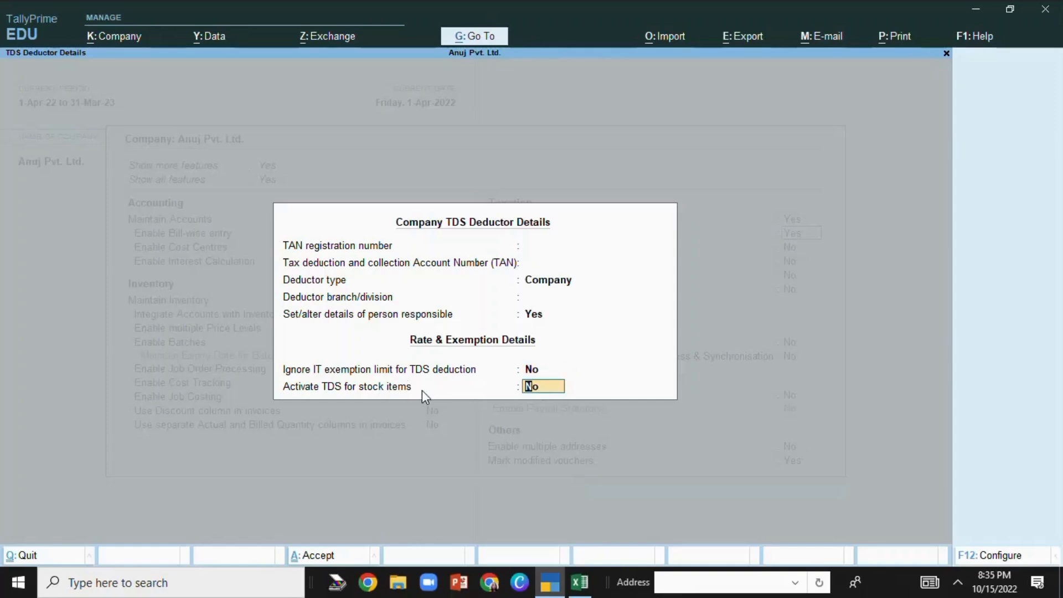
key(Return)
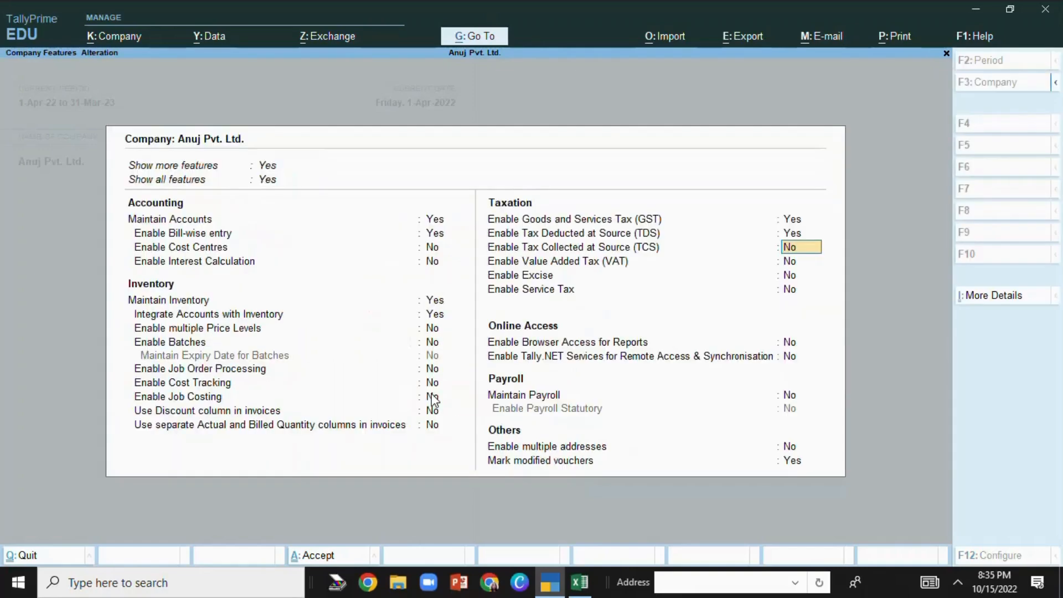
- Keep the remaining company features as they are and save the feature settings
key(Return)
key(Return)
key(Return)
key(Return)
key(Return)
key(Return)
key(Return)
key(Return)
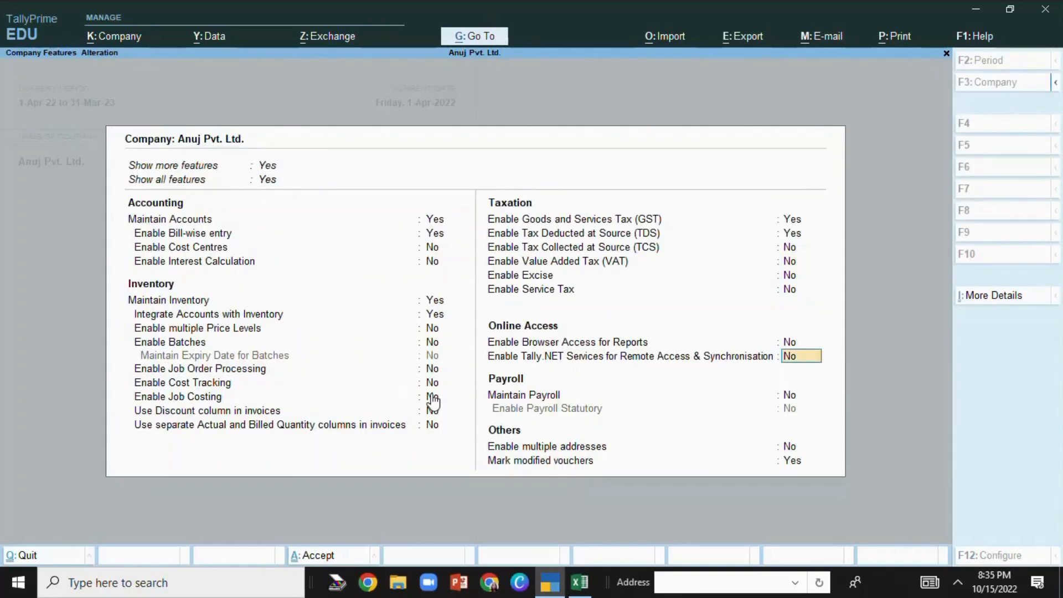
key(Return)
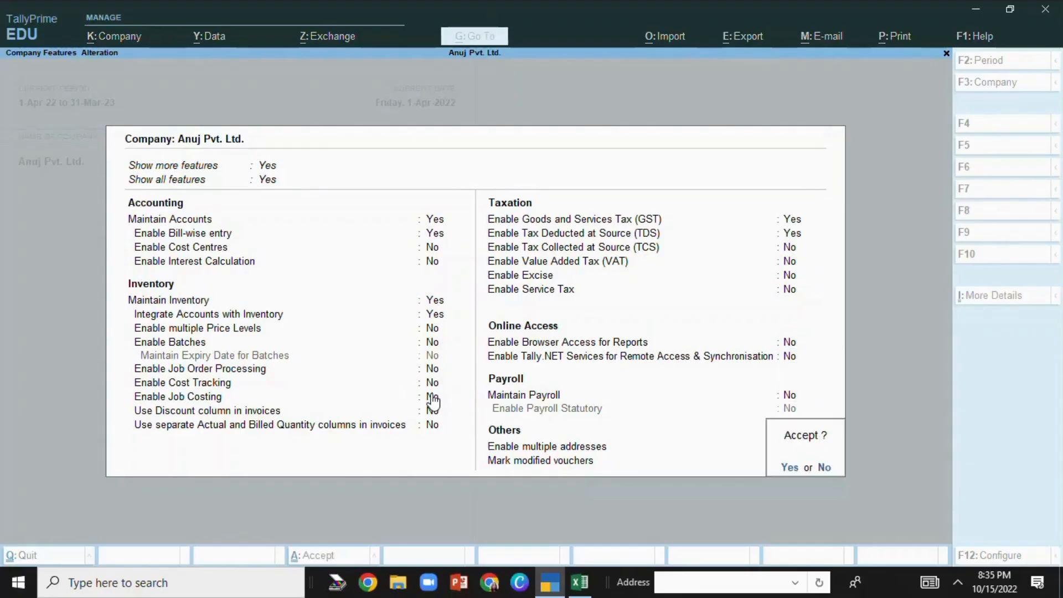
key(Return)
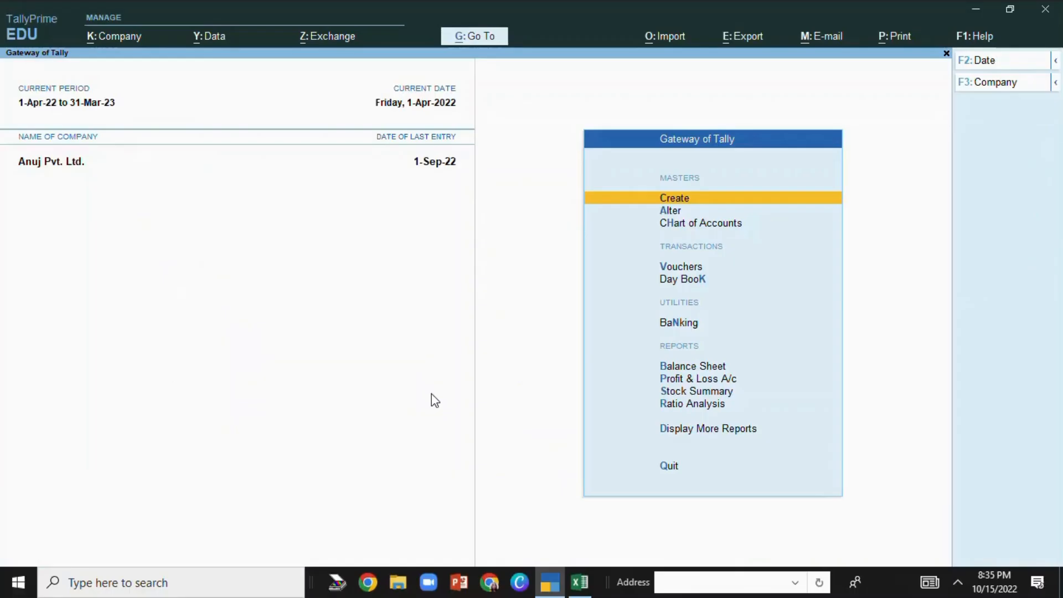
- Start a new ledger master, and check the professional fee bills in the Excel entry workbook before returning to TallyPrime
key(Return)
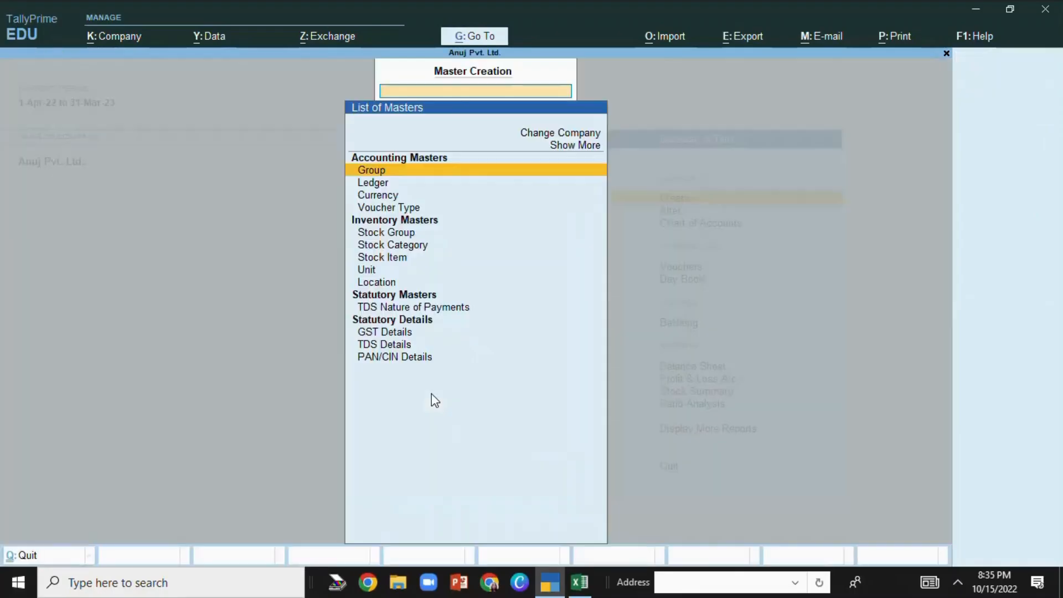
key(Down)
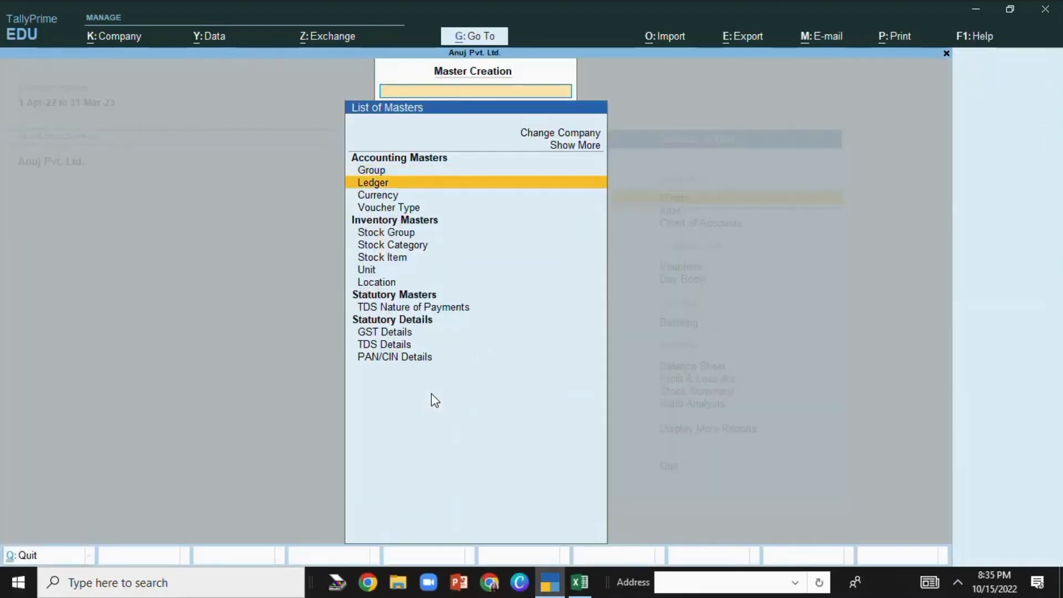
key(Return)
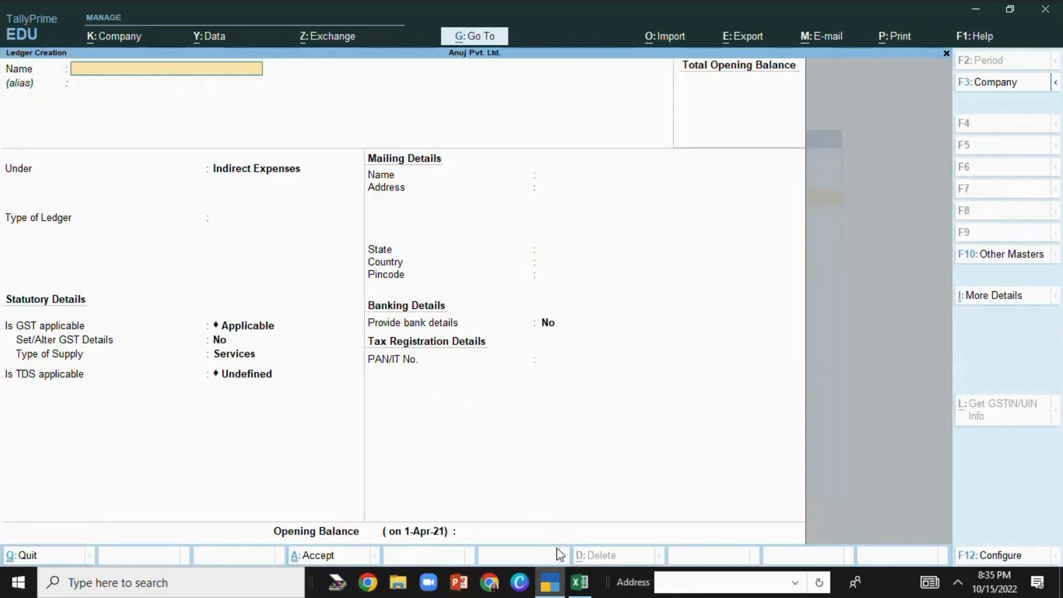
click(579, 582)
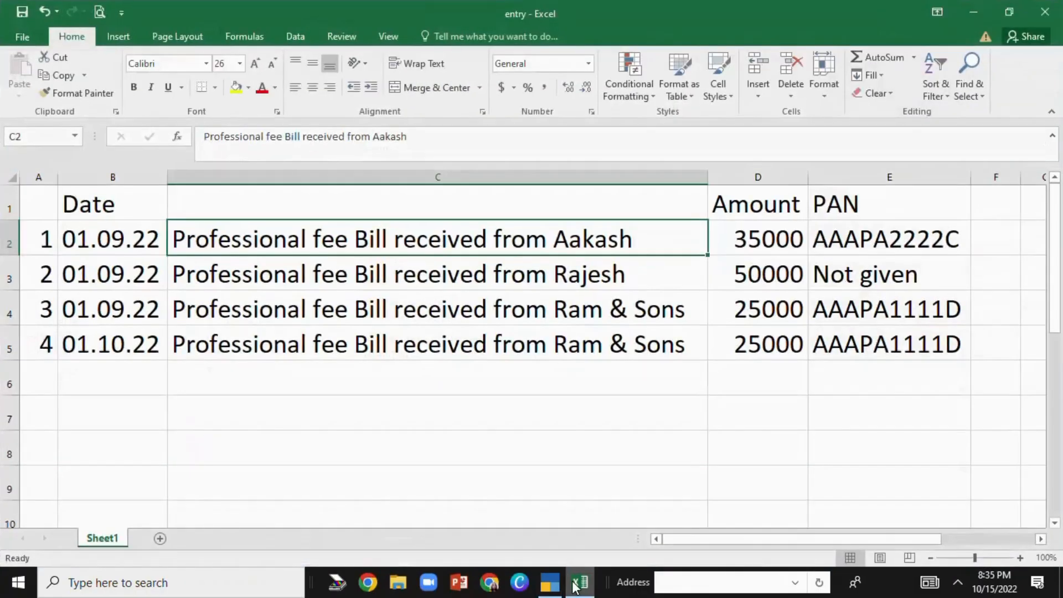
click(577, 583)
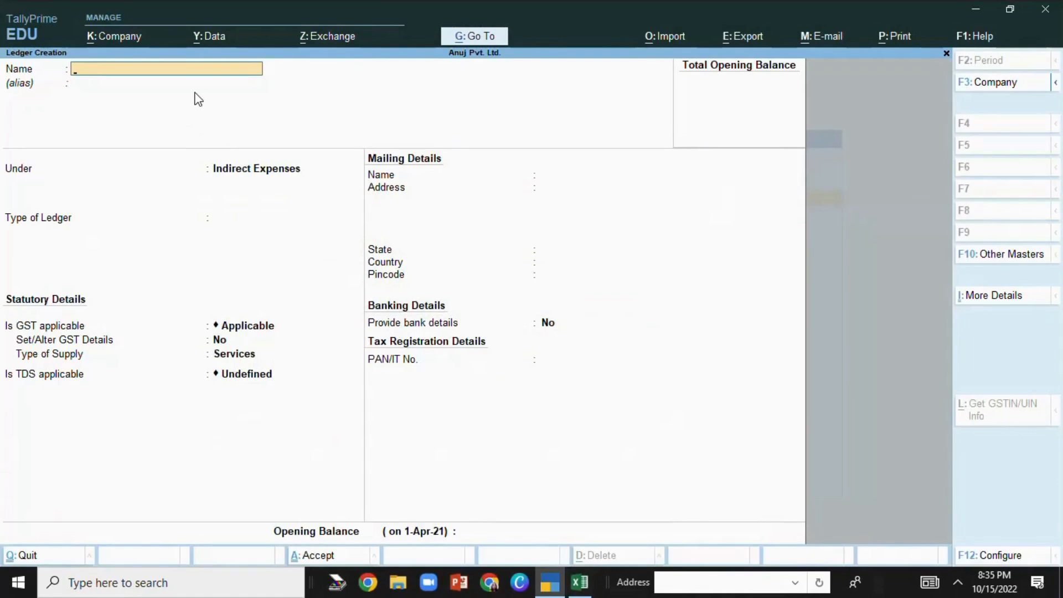
- Name the ledger Professional Fee Expenses, place it under Indirect Expenses, and set its ledger type to Not Applicable
text(P)
text(rofessional Fee Expenses)
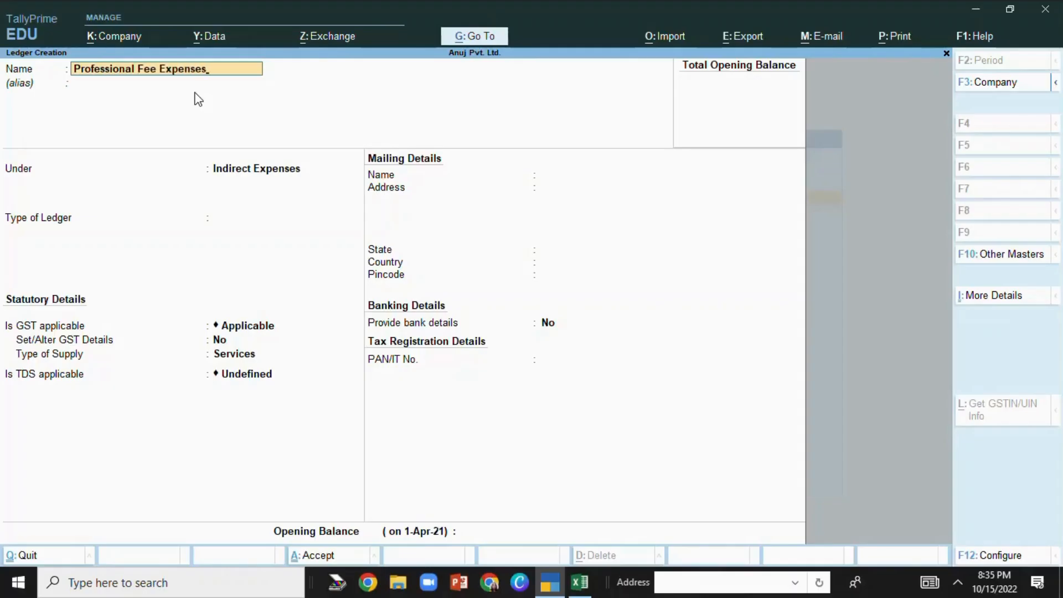
key(Return)
key(Return)
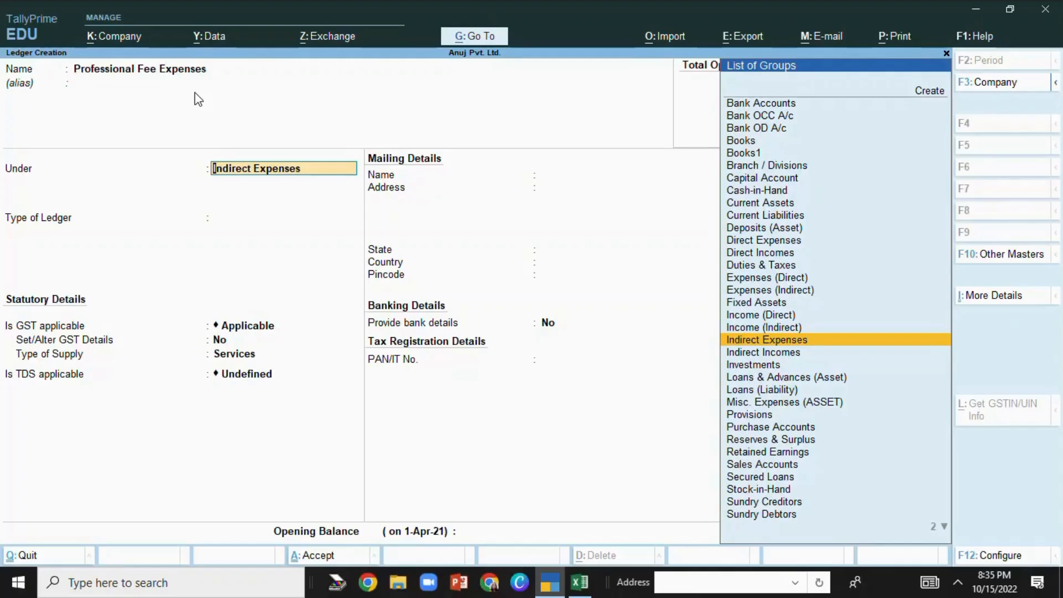
key(Return)
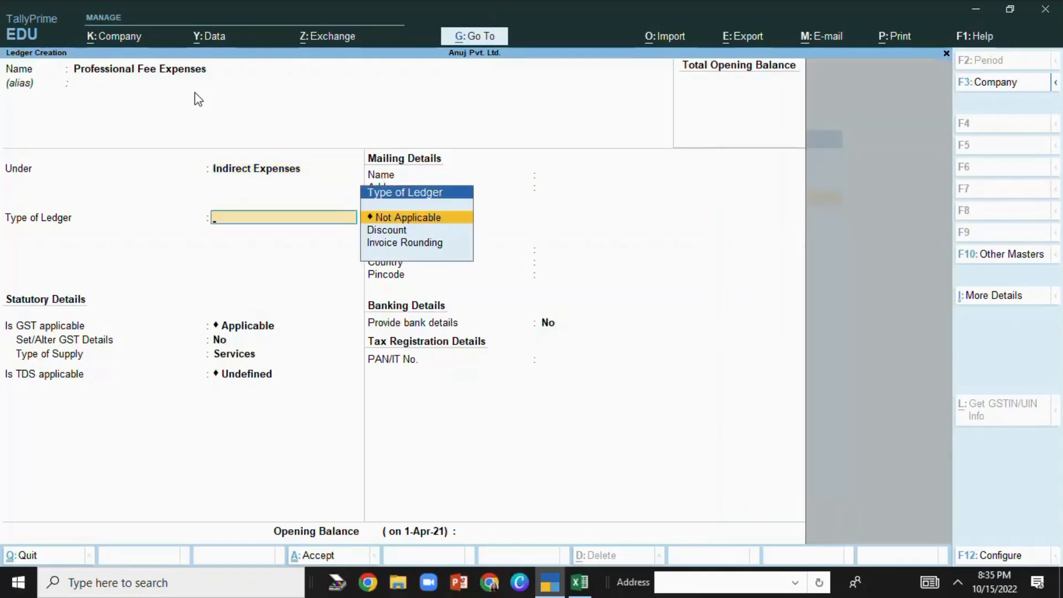
key(Return)
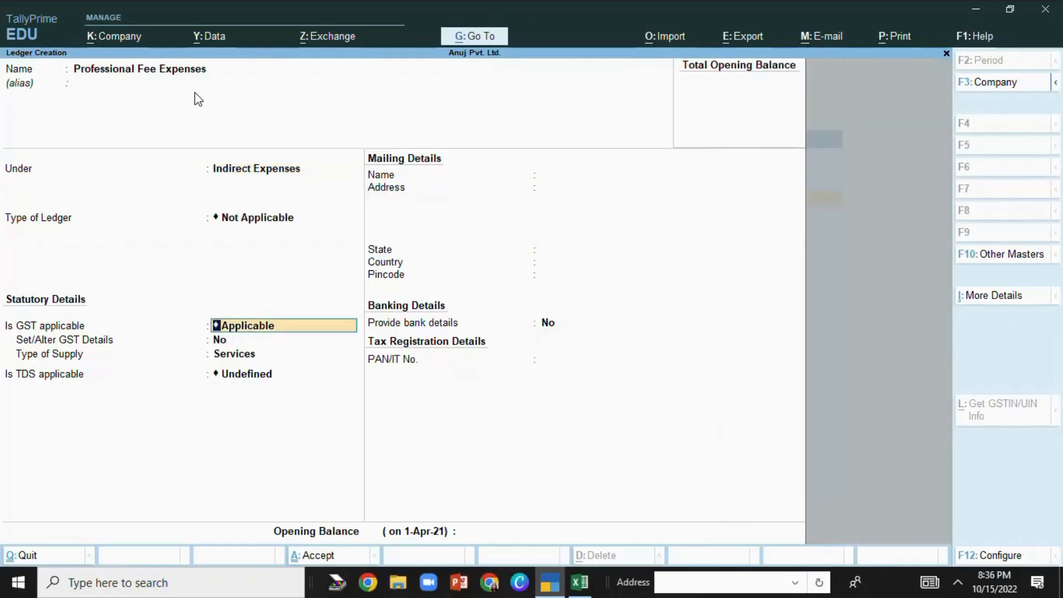
- Keep GST Applicable with GST detail changes at No and supply type Services, and set TDS to Applicable for the ledger
key(Return)
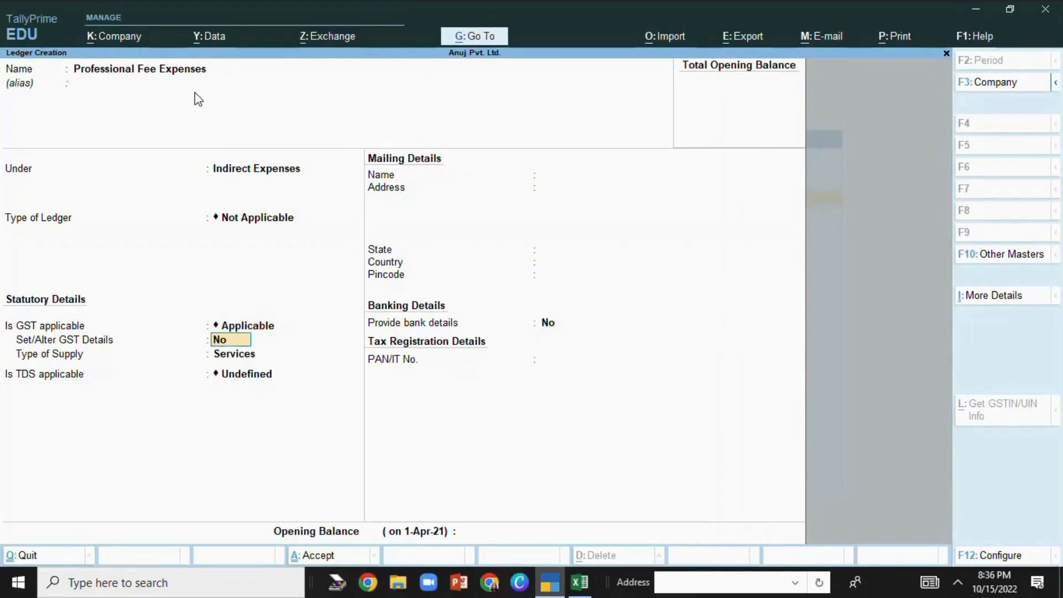
key(Return)
key(Return)
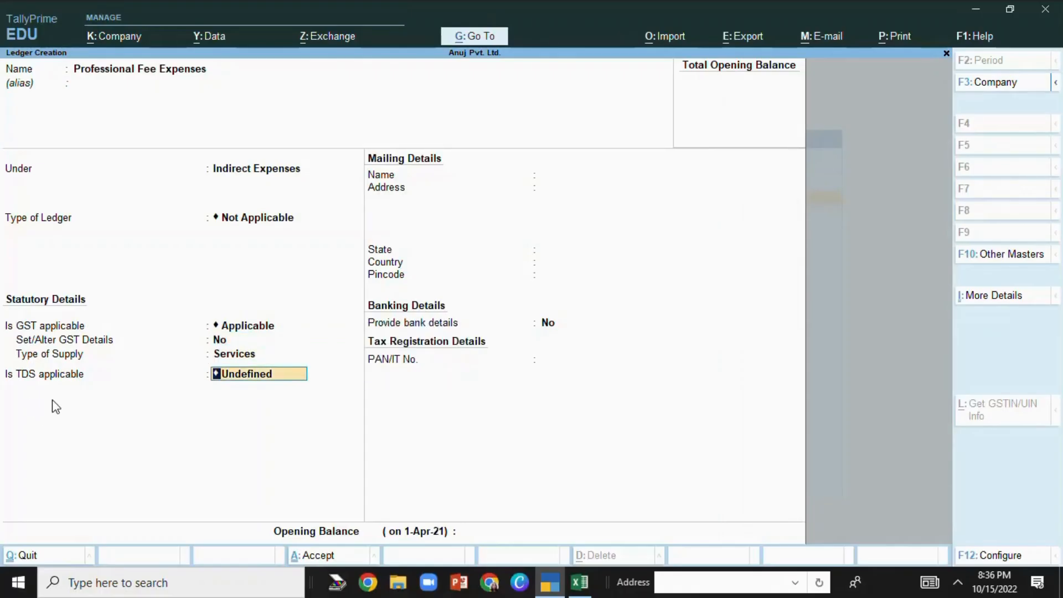
text(A)
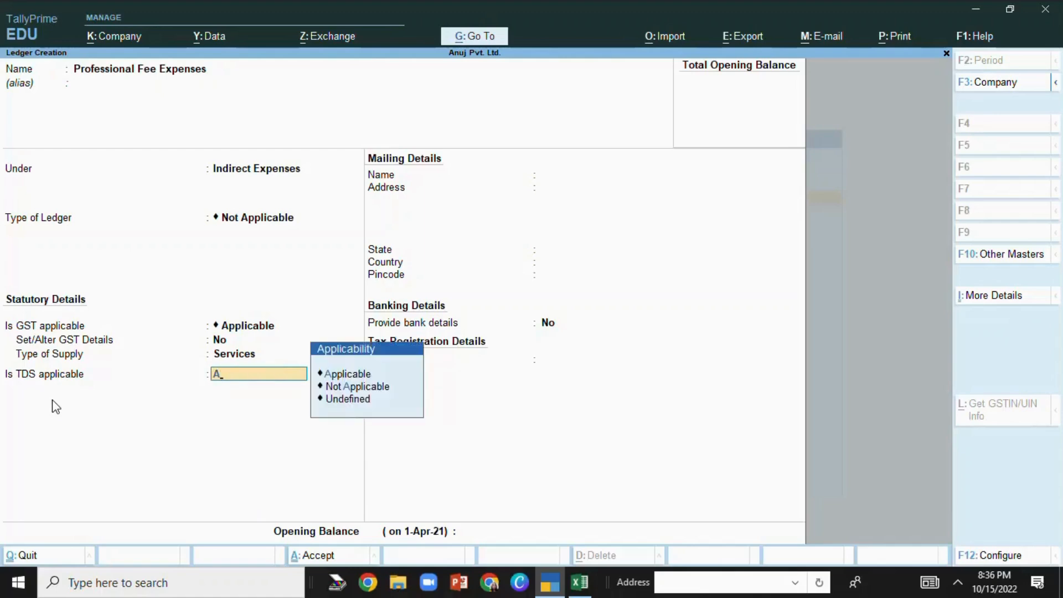
key(Down)
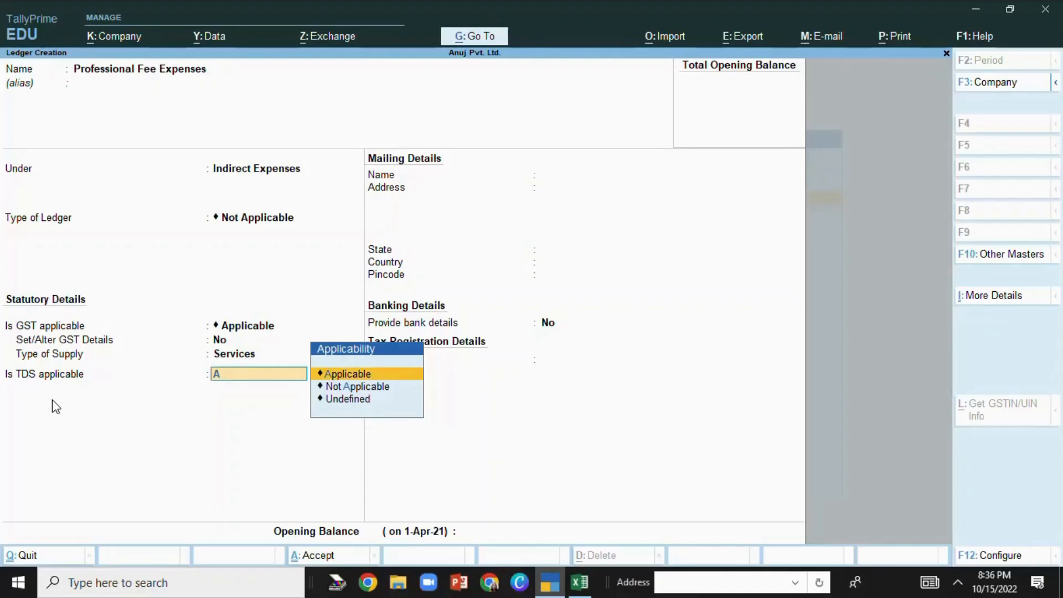
key(Return)
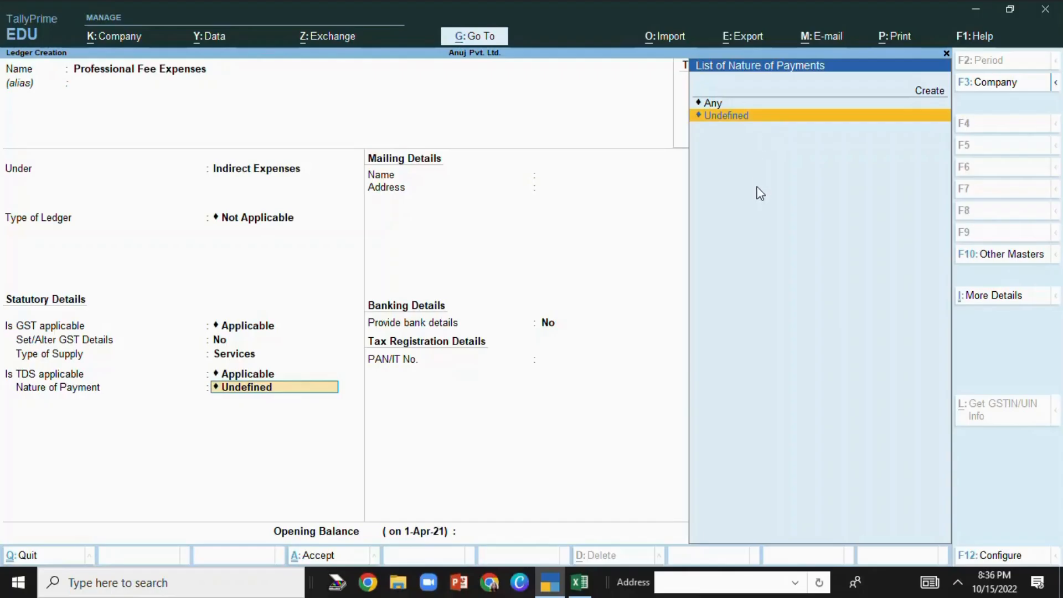
- Start a new TDS nature of payment for the ledger, named Professional Fee TDS, with section 194J
click(936, 96)
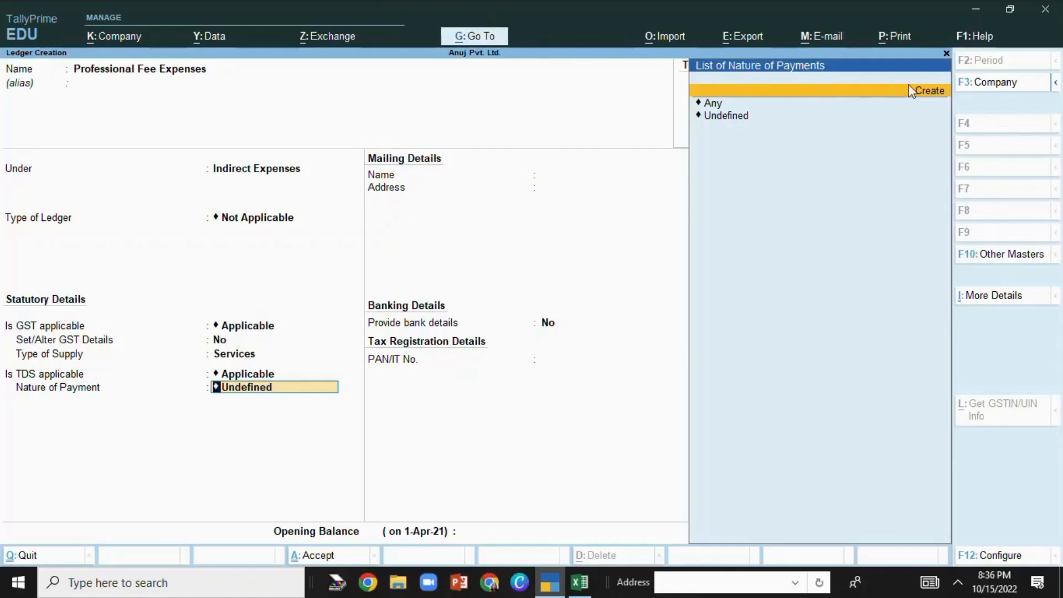
click(930, 93)
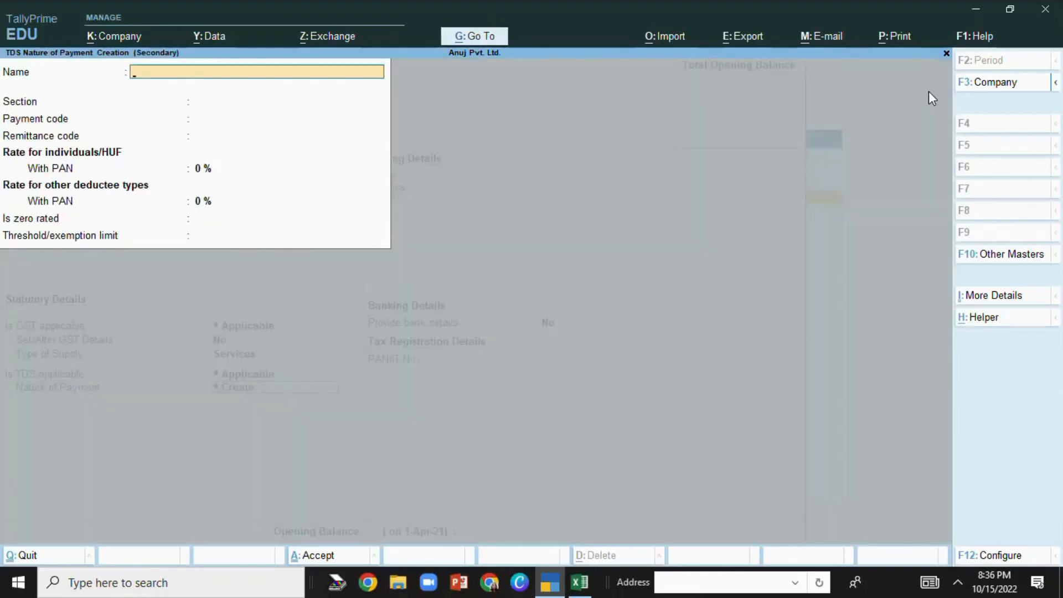
text(Professiona)
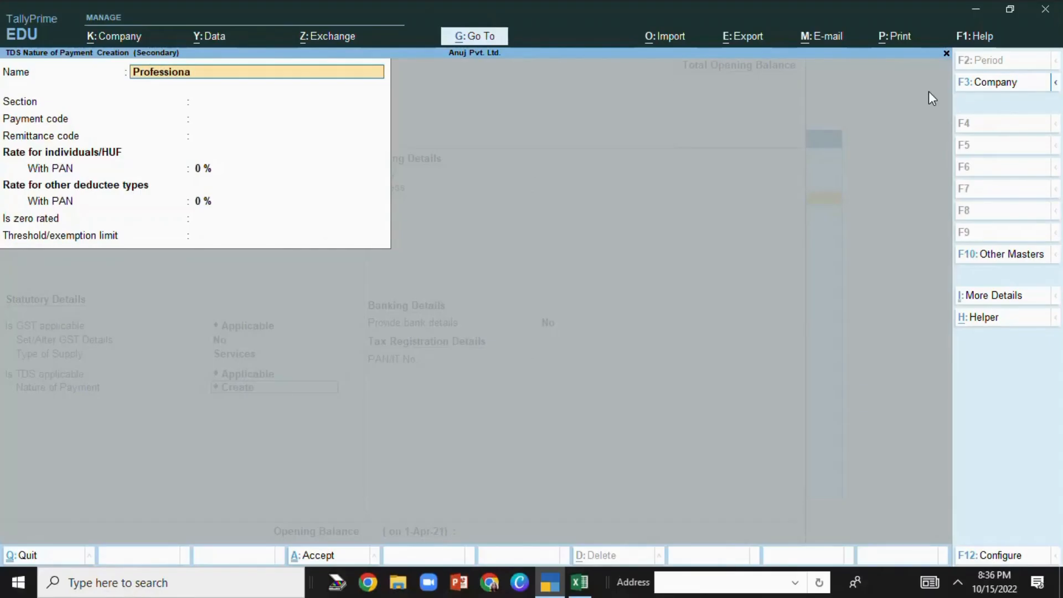
text(l Fee TDS)
key(Return)
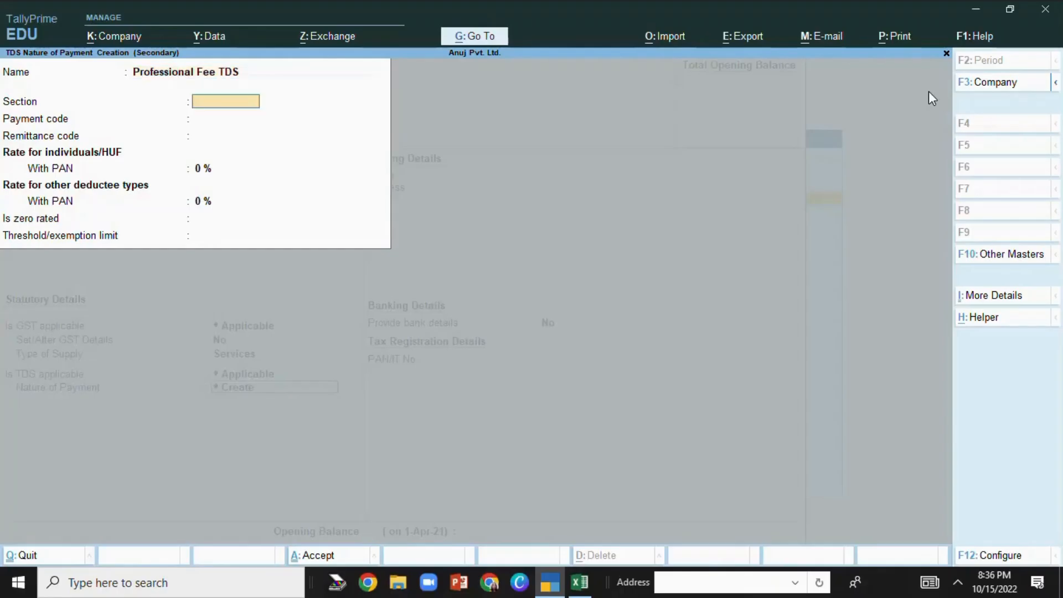
text(194J)
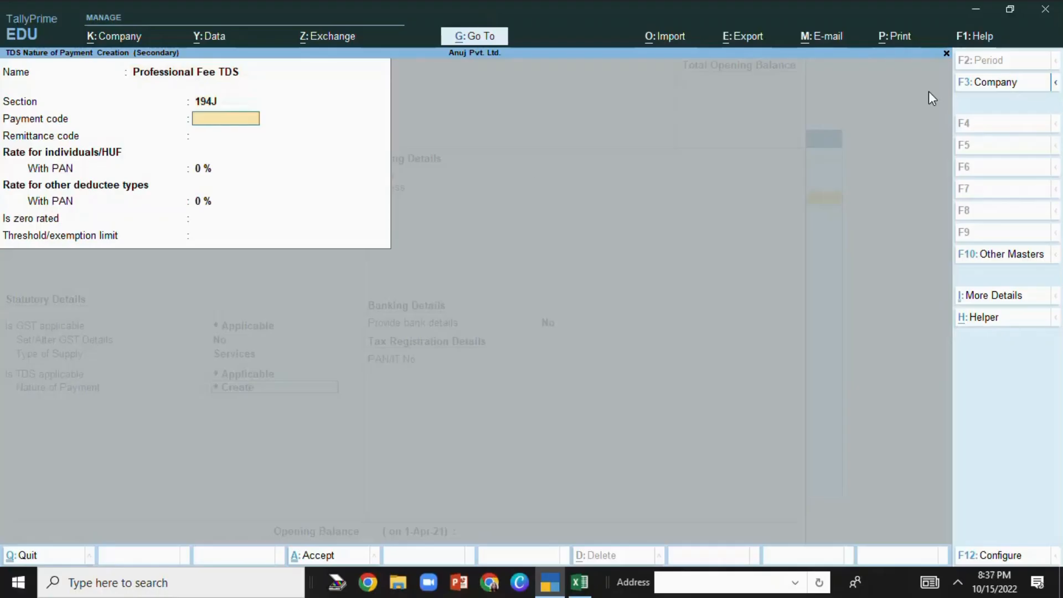
- Set both the payment code and the remittance code of the new TDS nature of payment to 94J
text(94J)
key(Return)
text(94J)
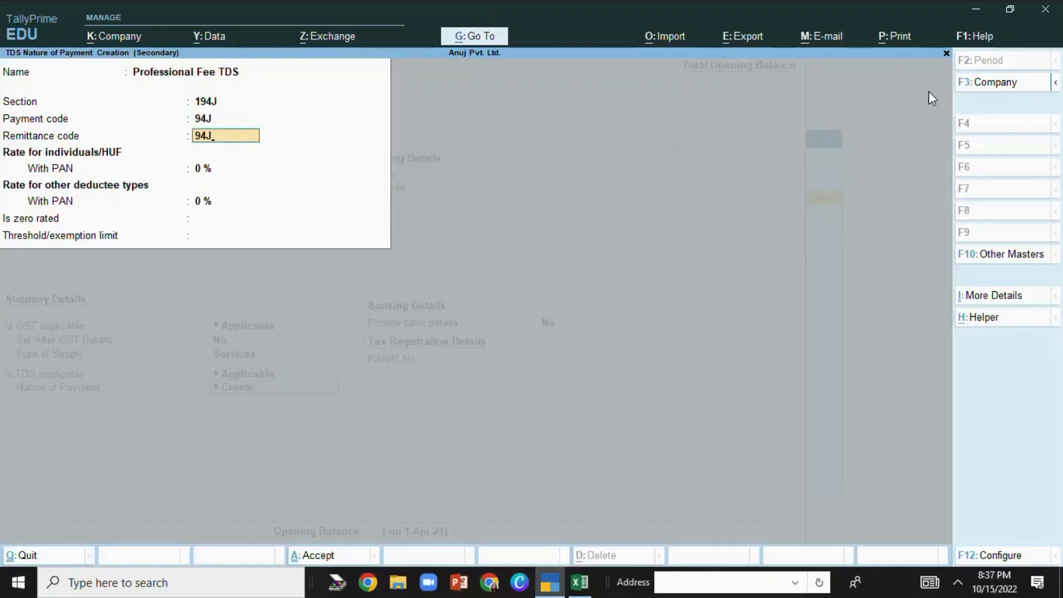
key(Return)
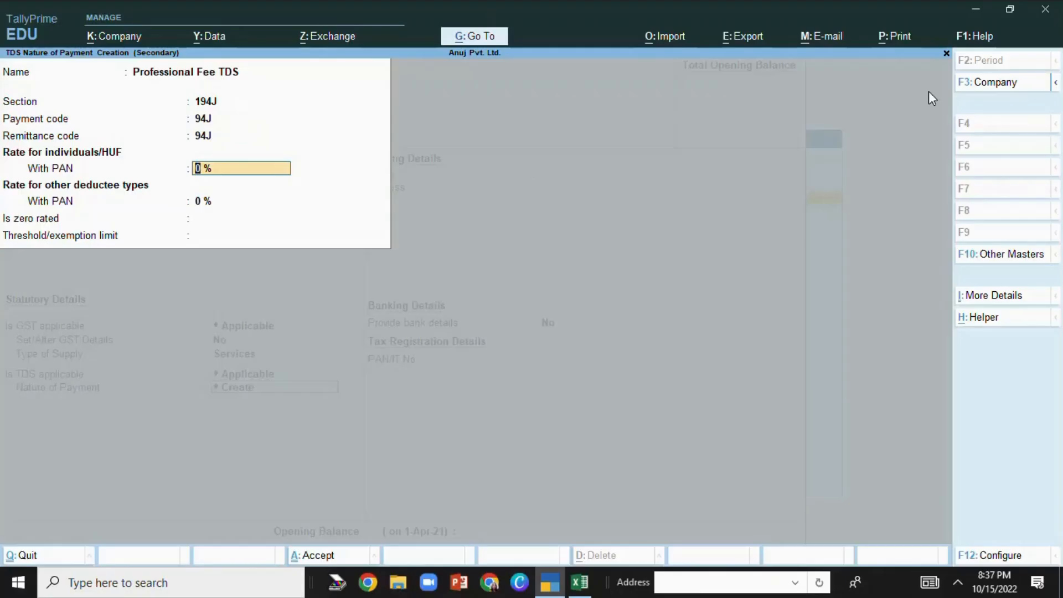
- Set the with-PAN rate to 10% for individuals/HUF and other deductee types, enter a 30000 threshold limit, and save the nature of payment
text(10)
key(Return)
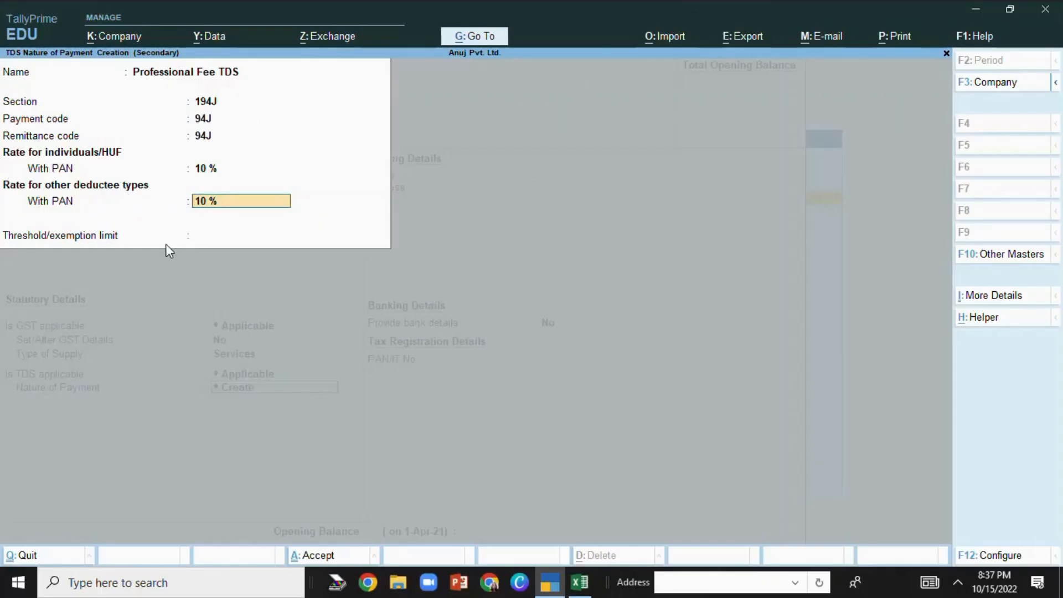
key(Return)
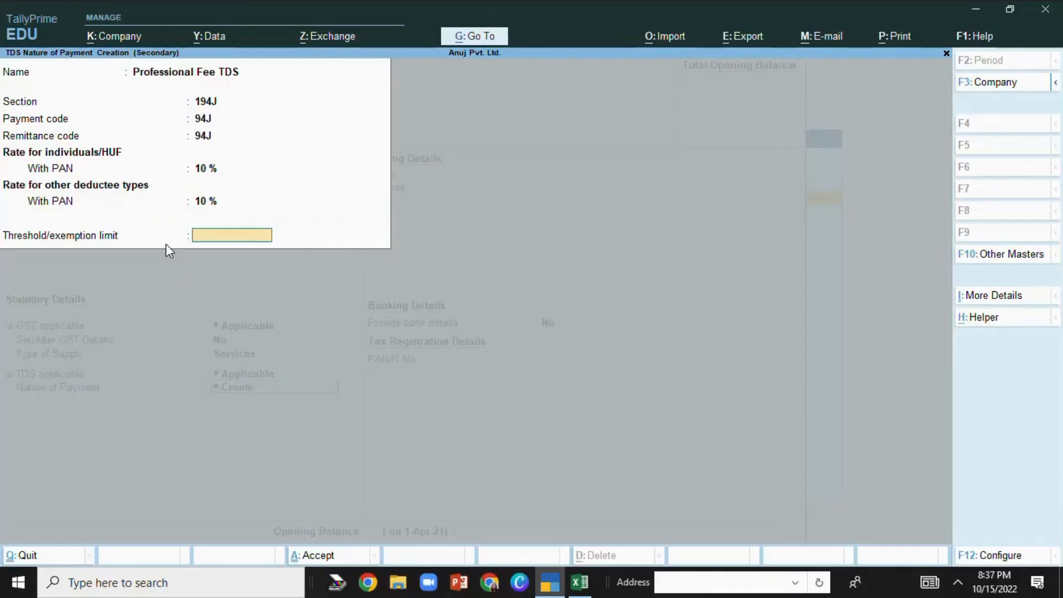
text(30000)
key(Return)
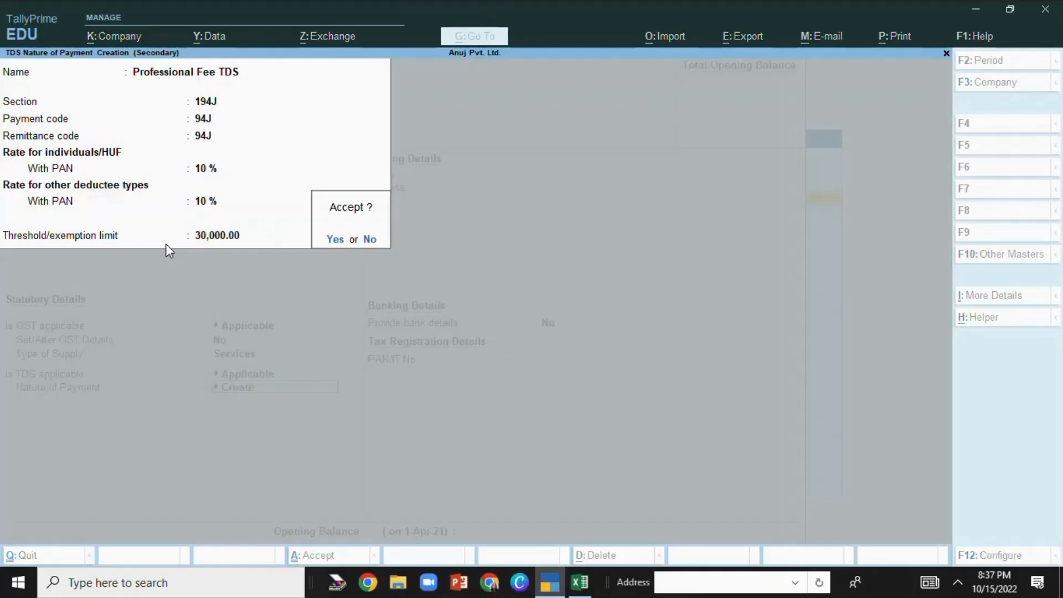
key(Return)
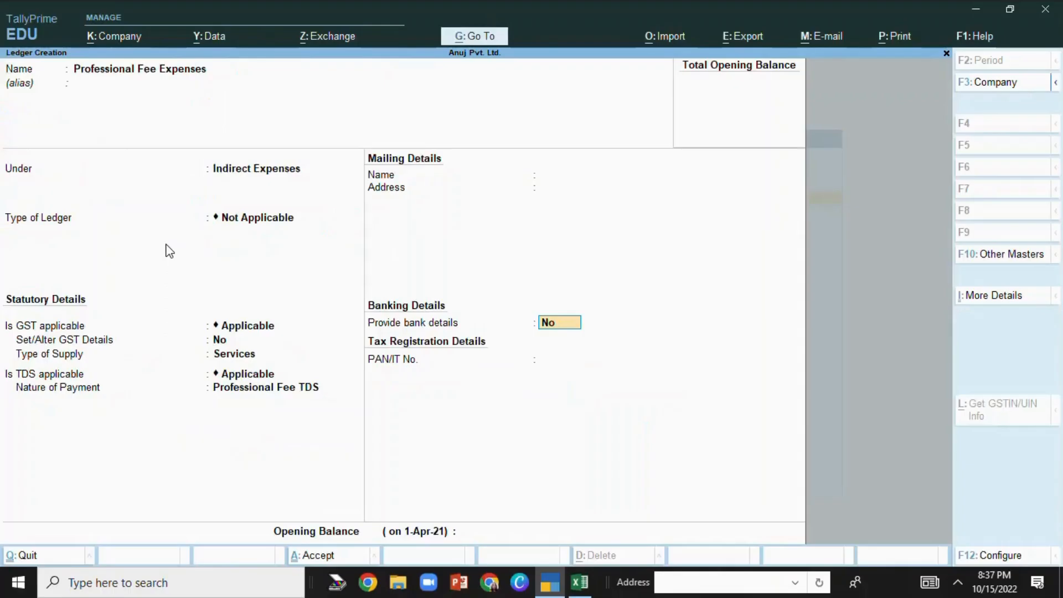
- Save the Professional Fee Expenses ledger with bank details at No and no opening balance
key(Return)
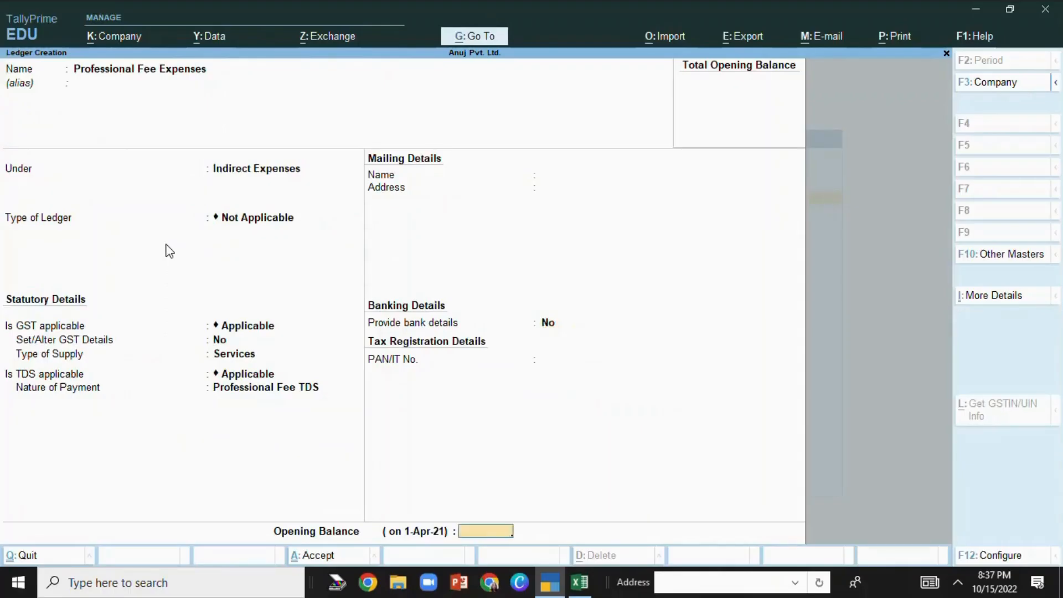
key(Return)
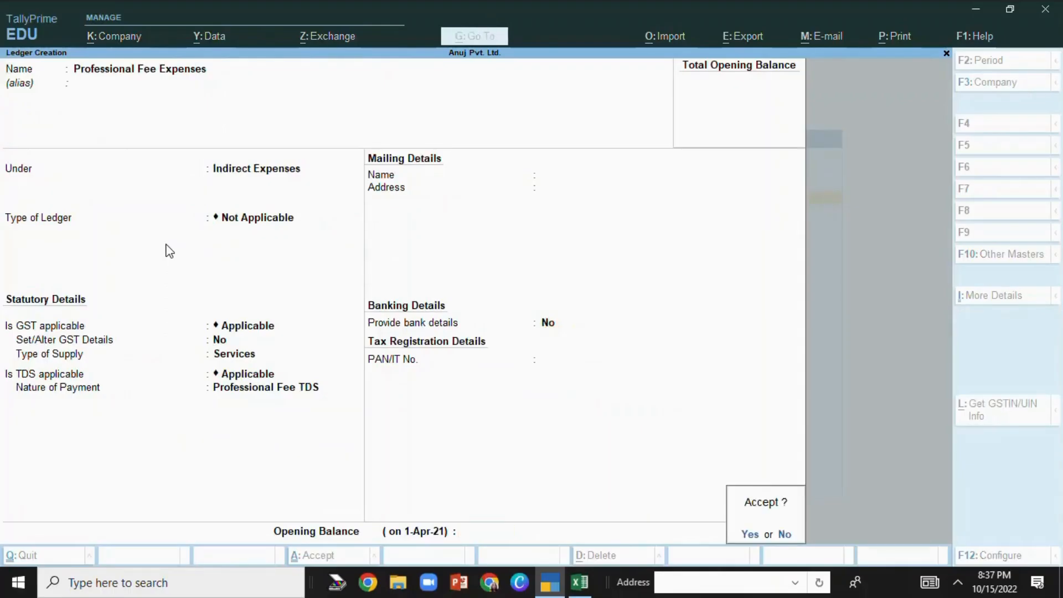
key(Return)
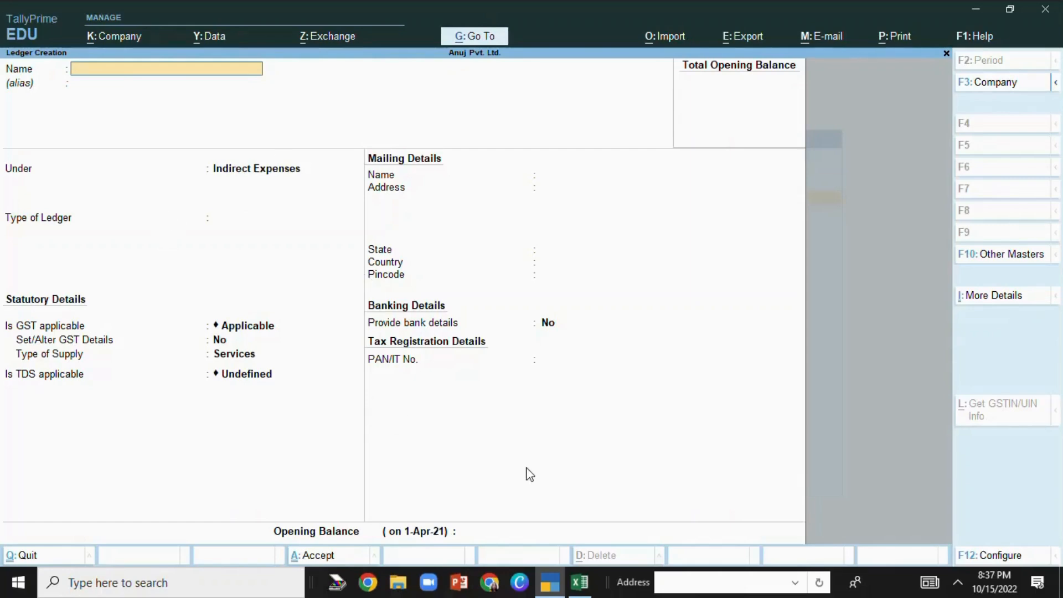
- Check the bill list in Excel, return to TallyPrime, and name the new ledger TDS on Professional Fee under Duties & Taxes
click(576, 587)
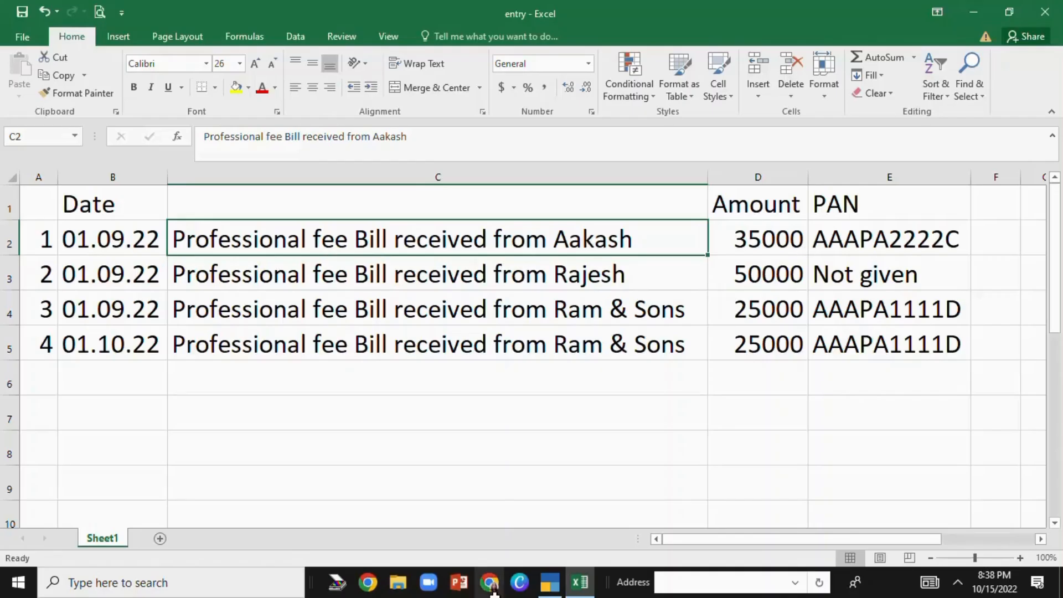
click(585, 592)
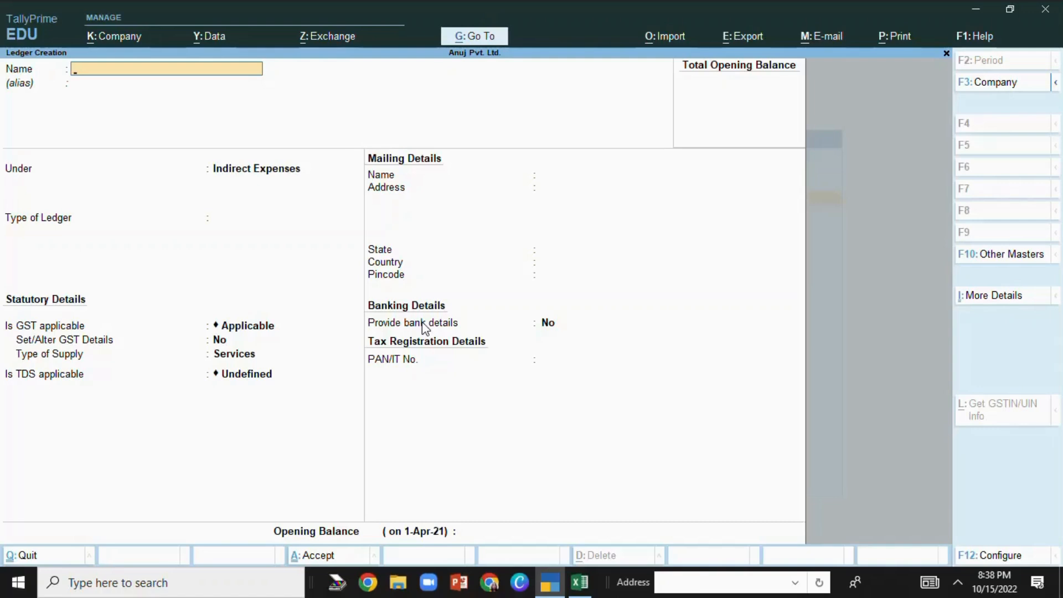
text(TDS on Professional)
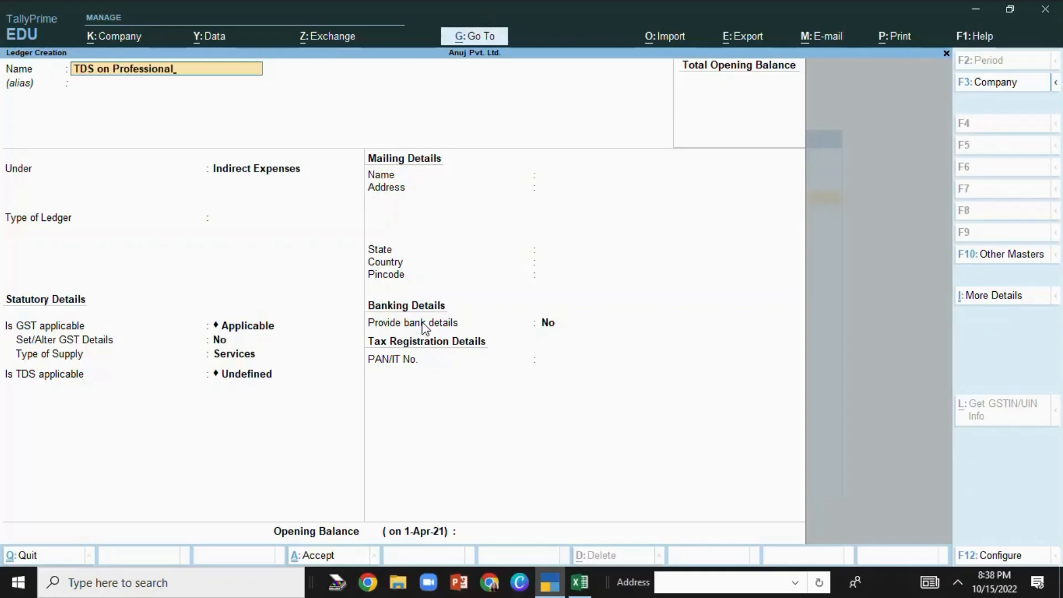
text( Fee)
key(Return)
key(Return)
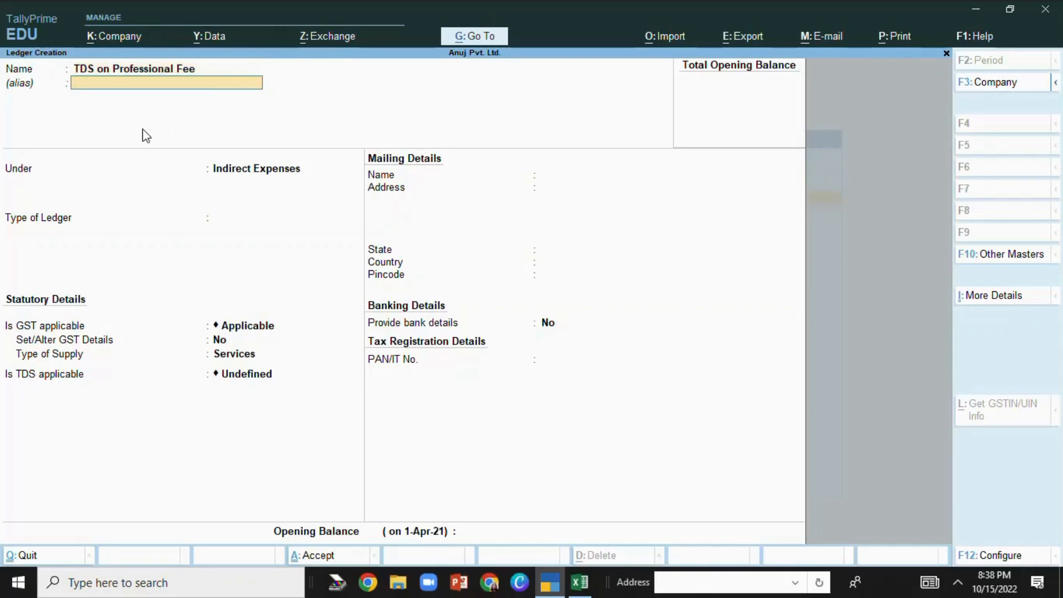
text(dut)
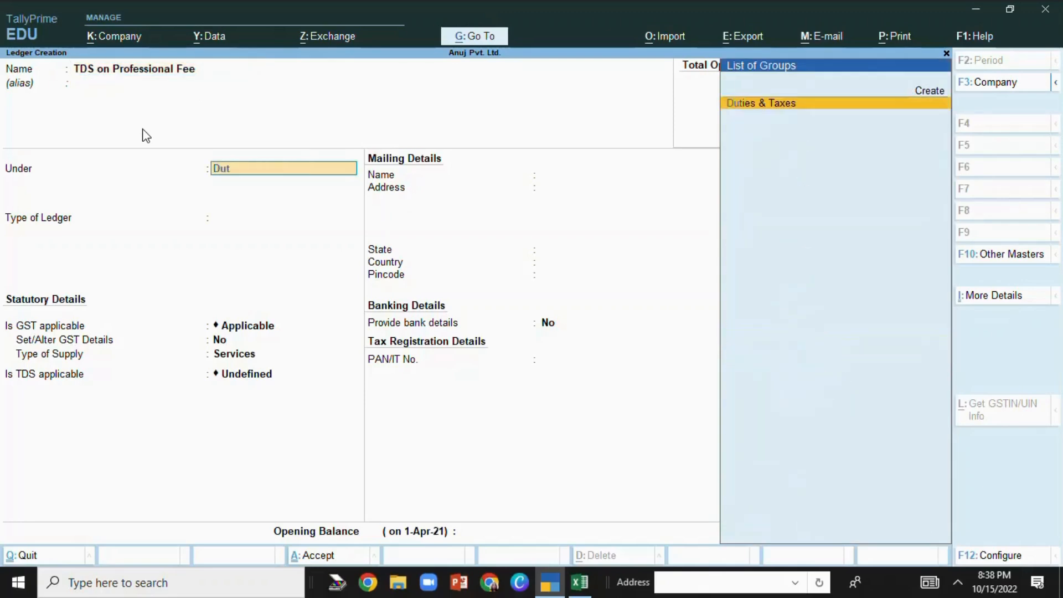
text(y)
key(Return)
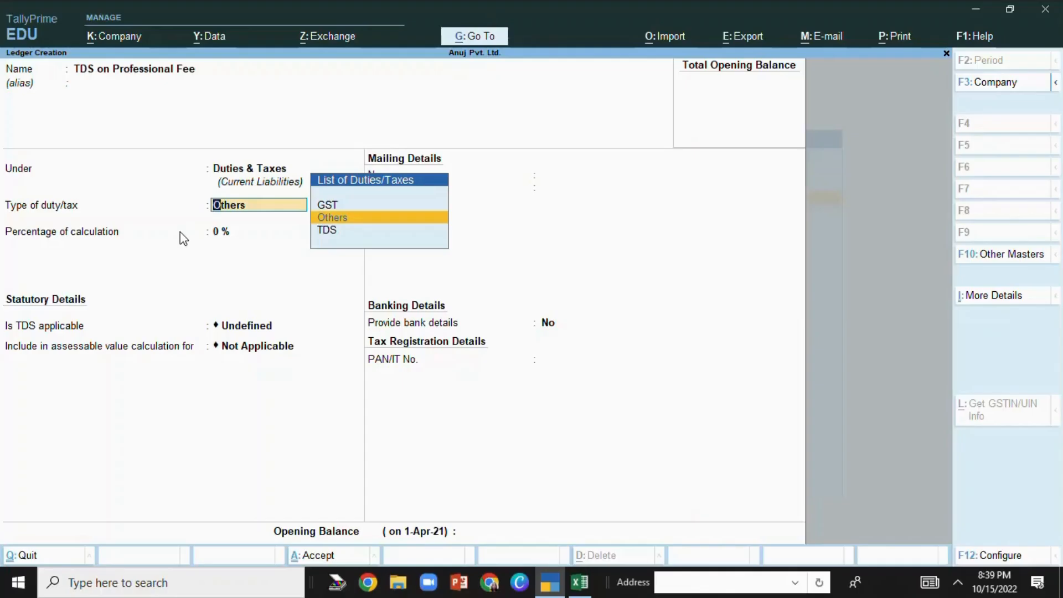
- Set the duty type to TDS with nature of payment Professional Fee TDS, and save the ledger without bank details or an opening balance
key(Down)
key(Return)
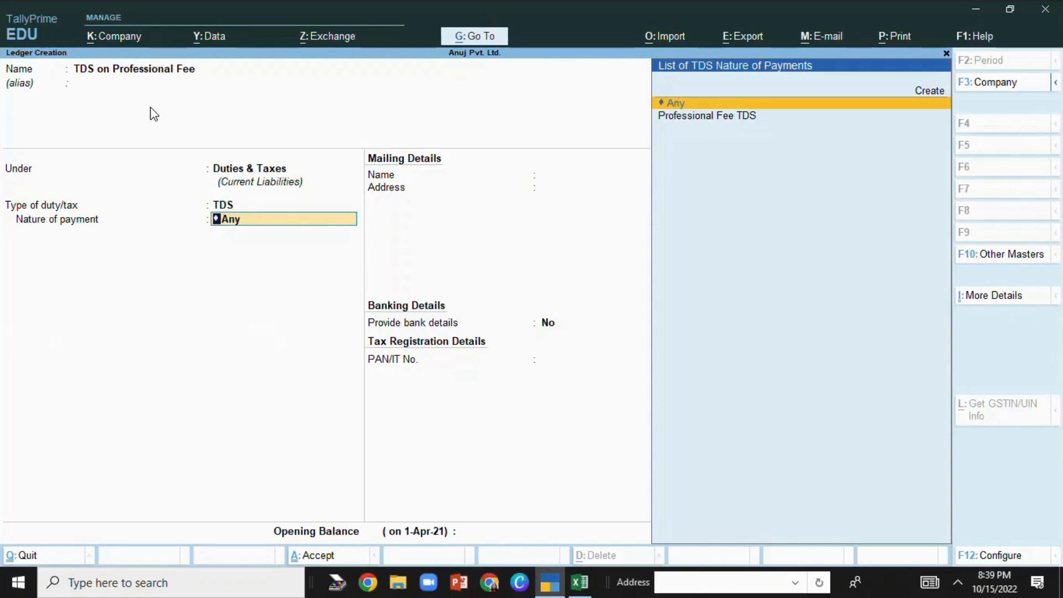
click(720, 118)
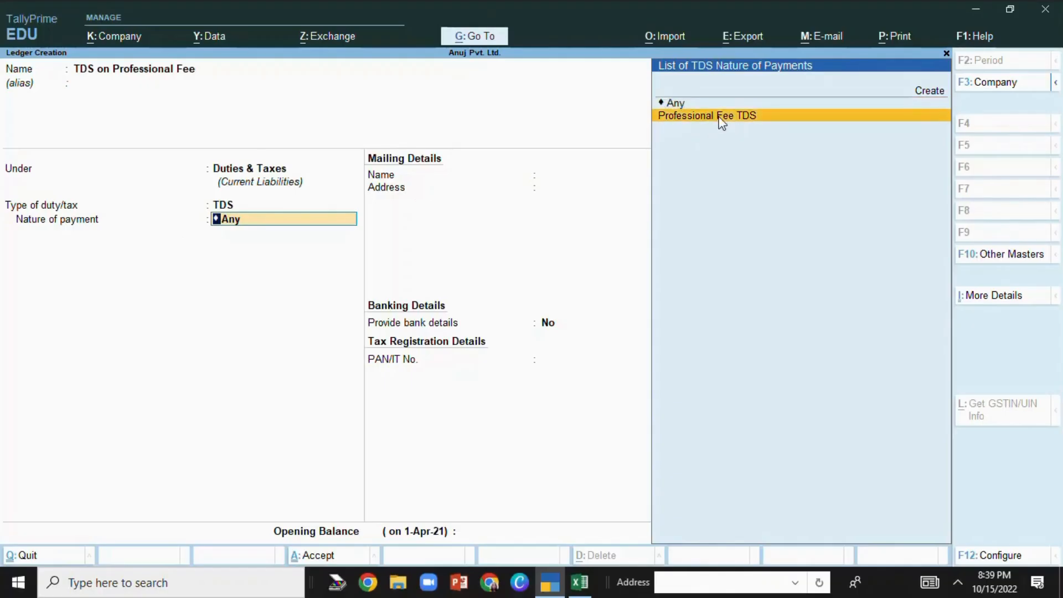
click(721, 117)
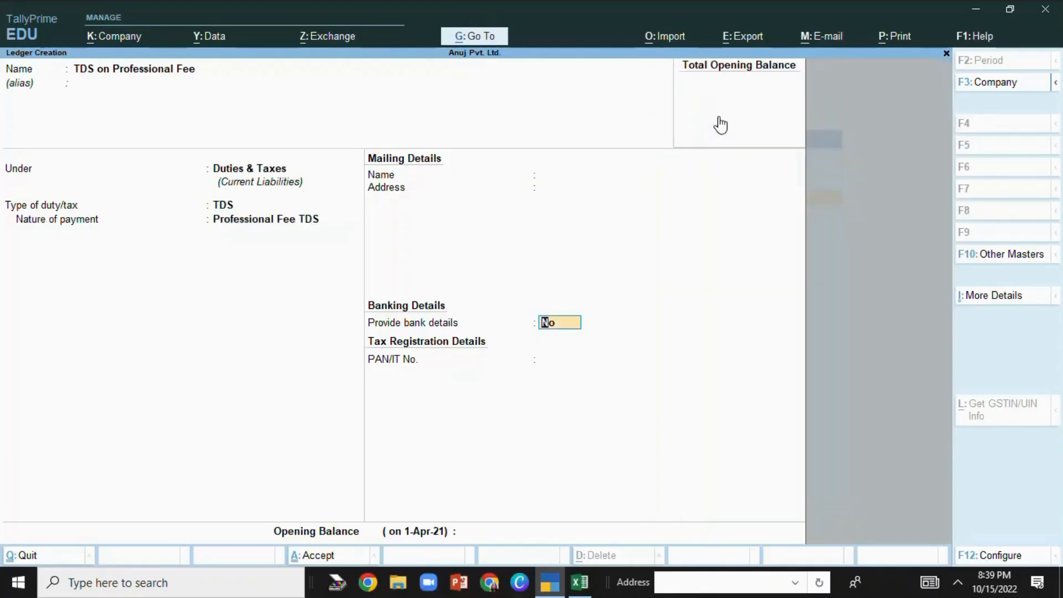
key(Return)
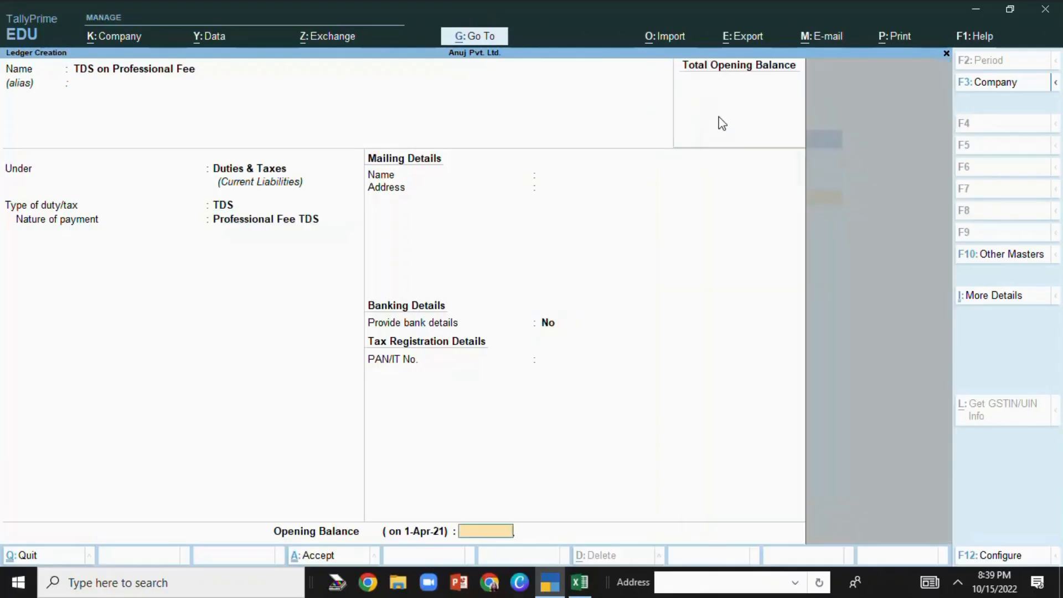
key(Return)
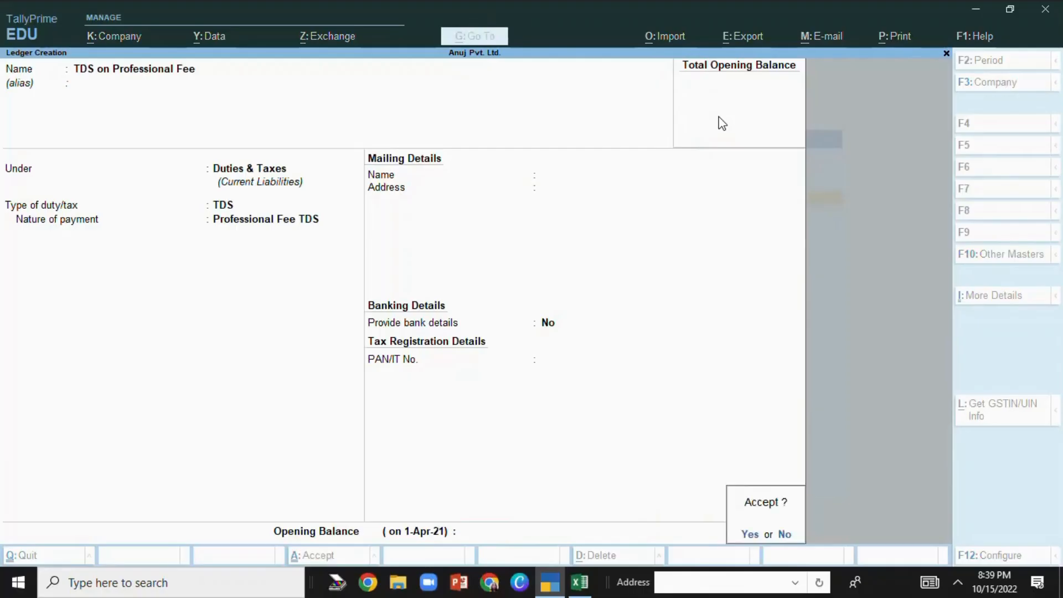
key(Return)
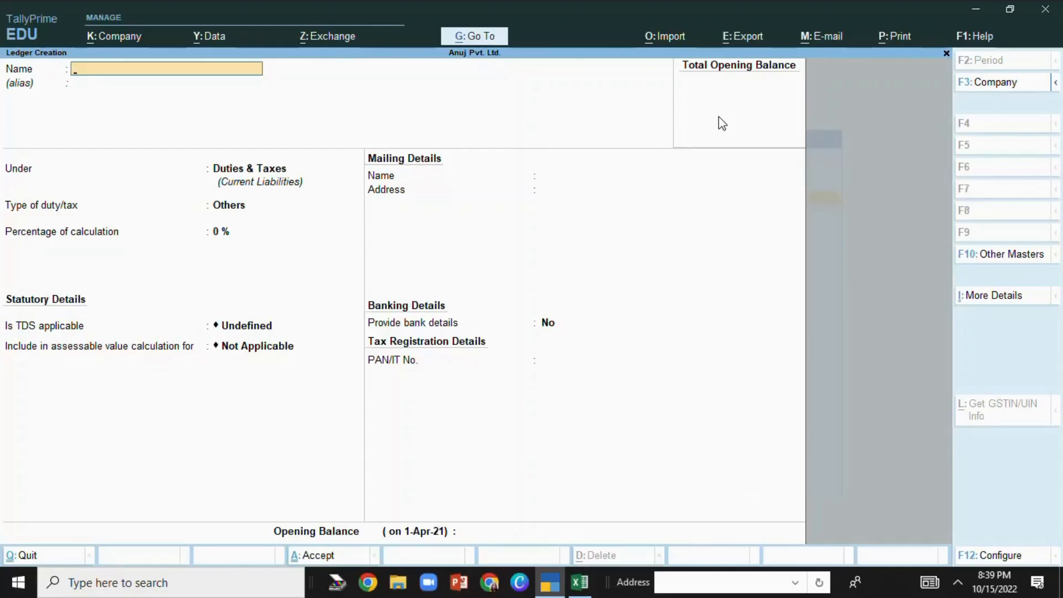
- Check the first bill's party in Excel, return to TallyPrime, and enter that party's name as a new ledger under Sundry Creditors
click(580, 584)
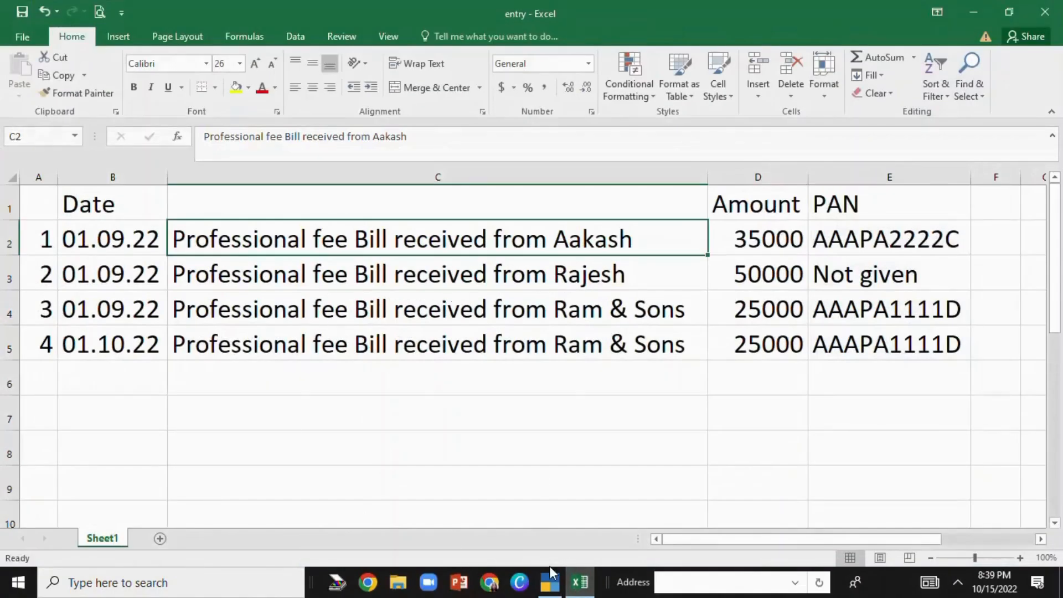
click(576, 584)
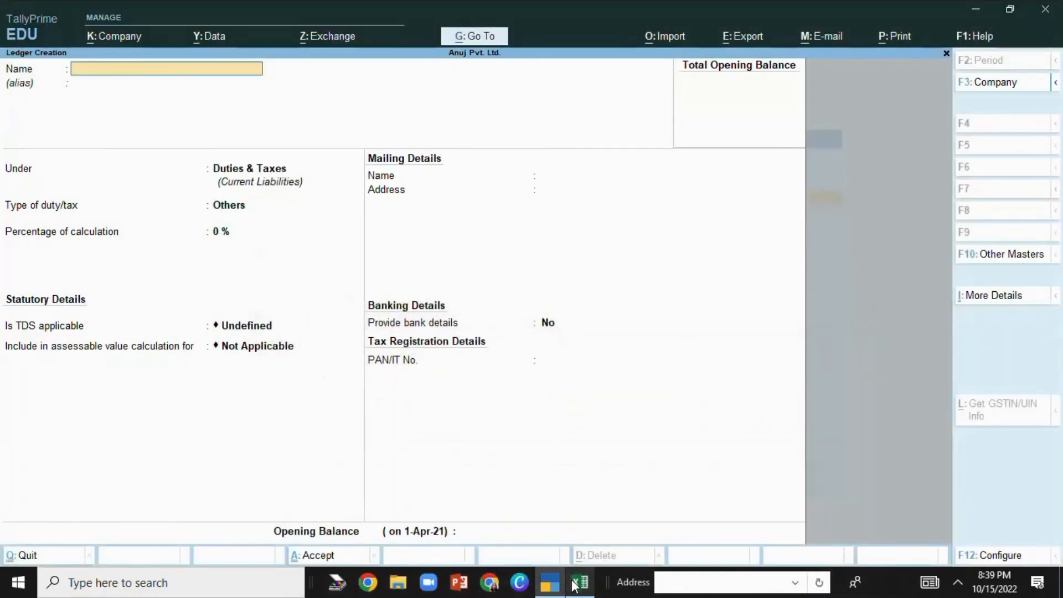
text(Aakash)
key(Return)
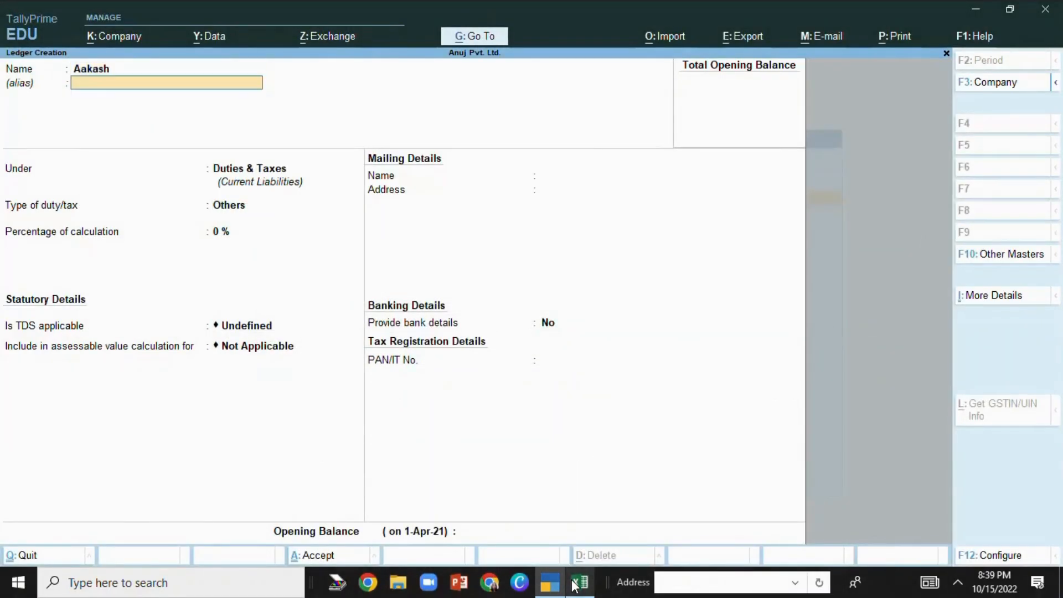
key(Return)
text(S)
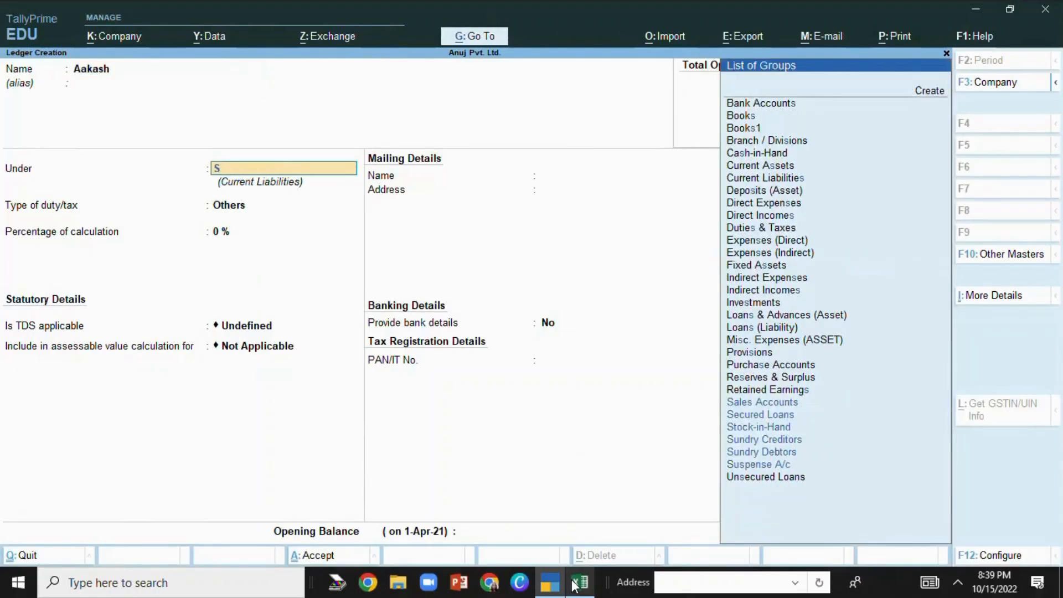
text(undry)
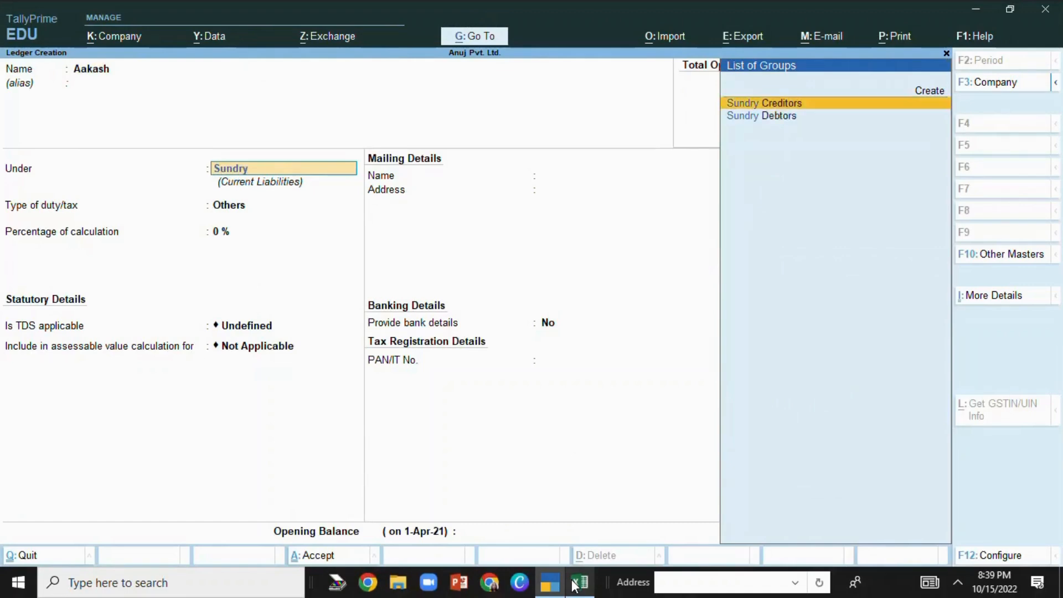
key(Return)
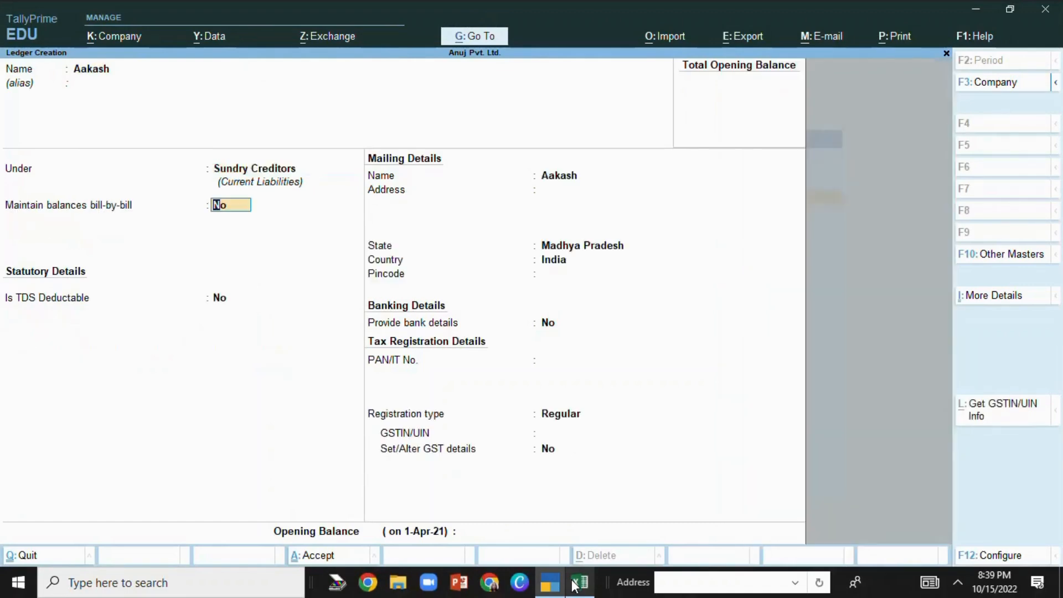
- Keep bill-by-bill balances at No, make TDS deductable, choose deductee type Individual/HUF - Resident, and set TDS deduction in the same voucher to Yes
key(Return)
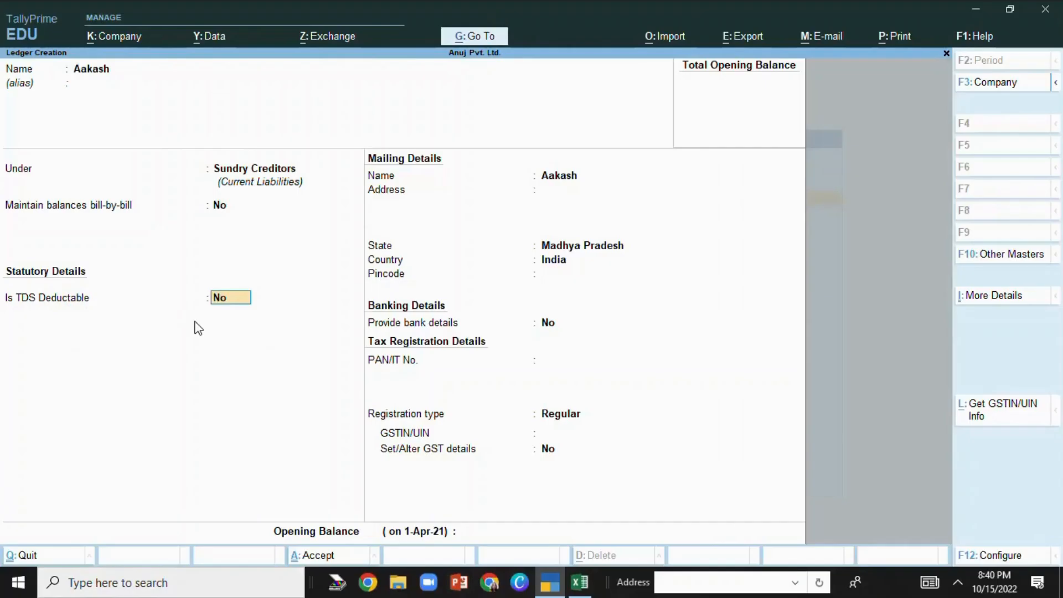
text(y)
key(Return)
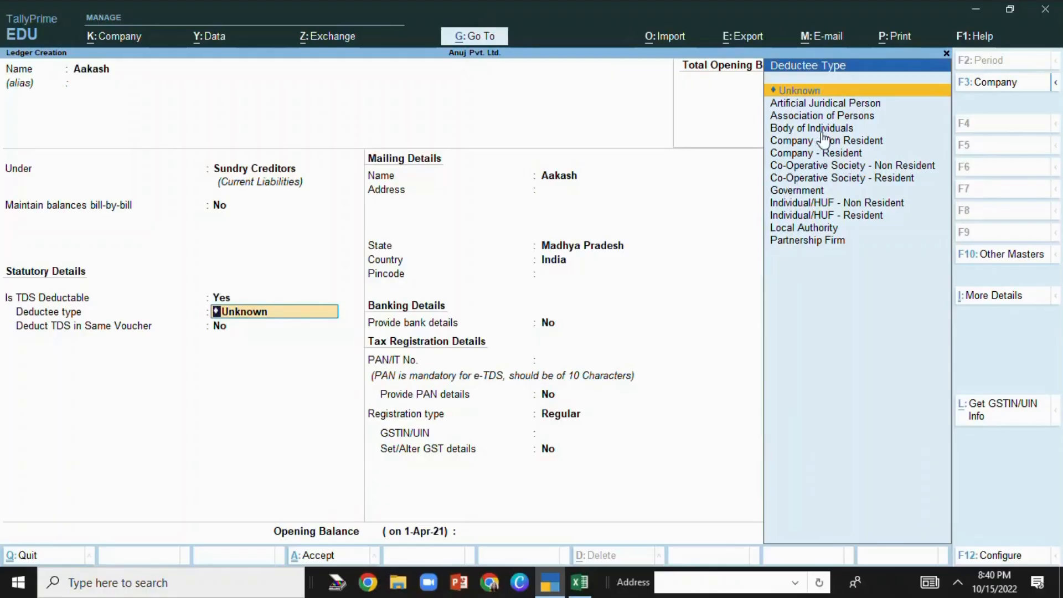
click(816, 216)
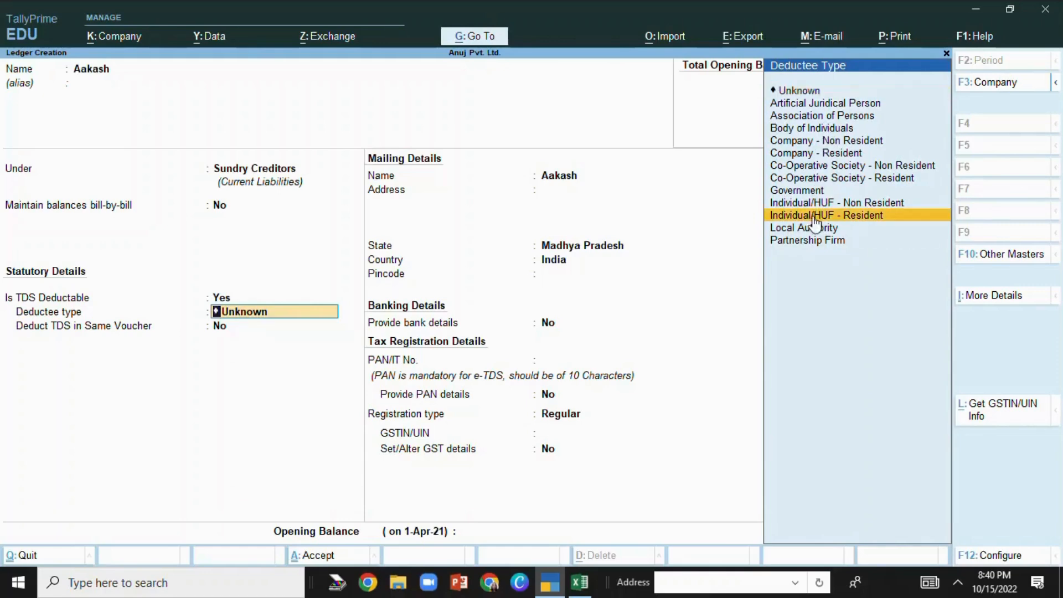
click(816, 217)
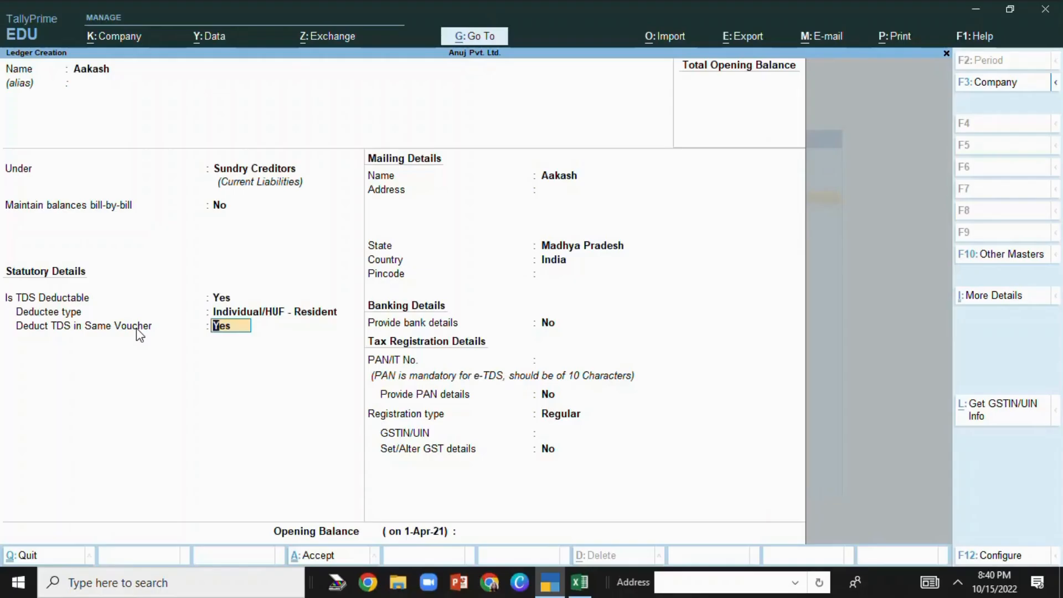
key(Return)
- Keep the party's mailing name, leave the address blank, and keep state Madhya Pradesh, country India and bank details at No
key(Return)
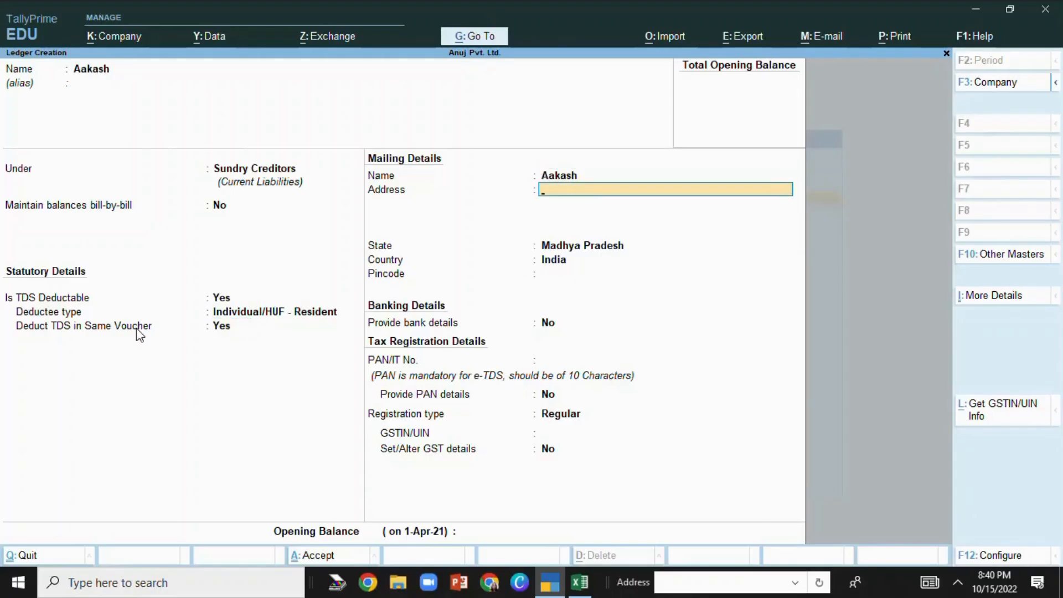
key(Return)
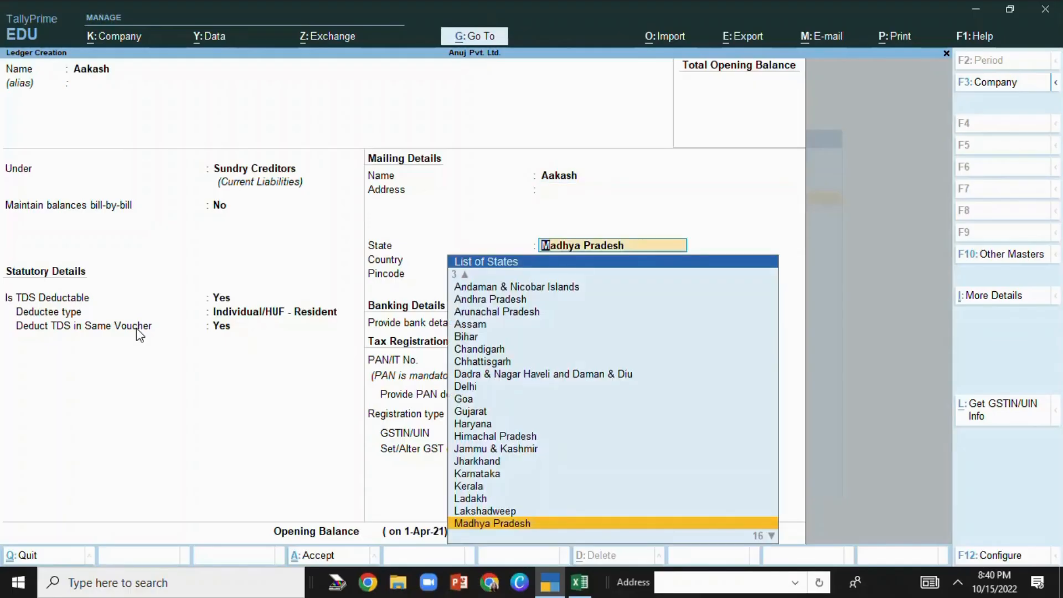
key(Return)
key(Return)
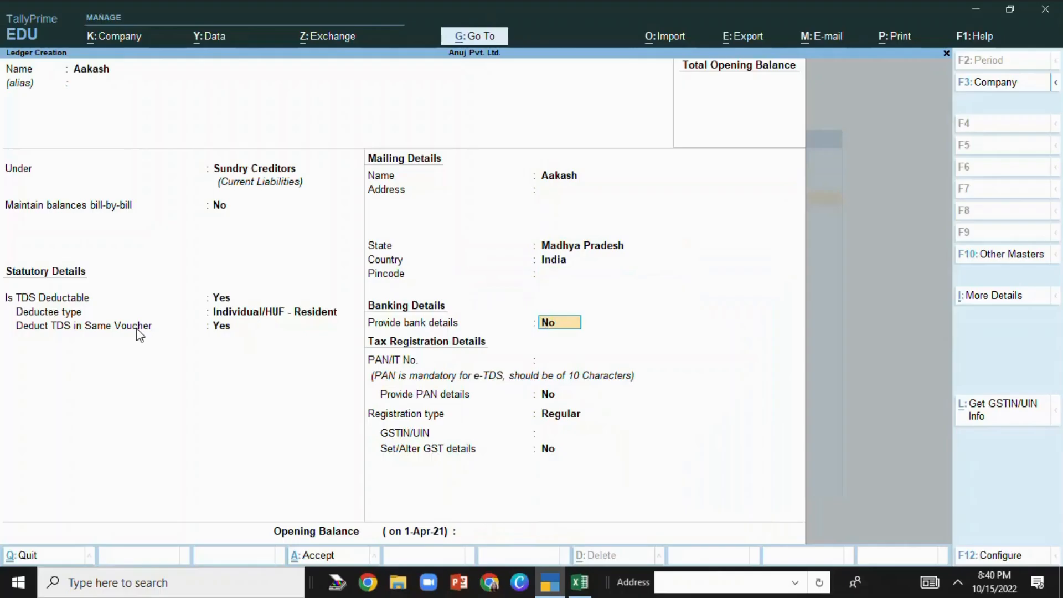
key(Return)
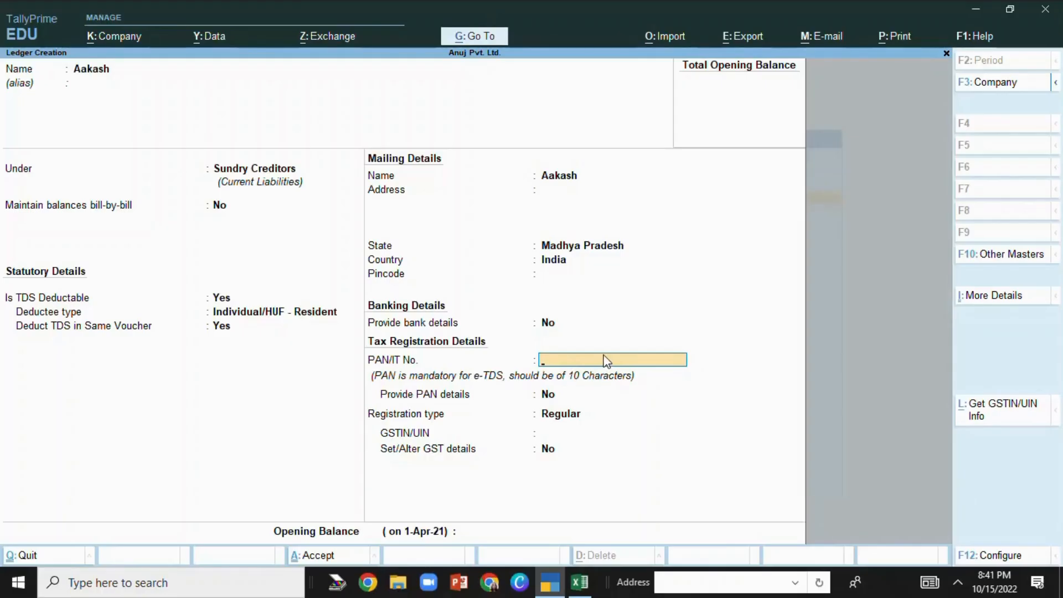
- Copy the first bill party's PAN from the Excel sheet and paste it into the PAN/IT number of the TallyPrime ledger
click(579, 582)
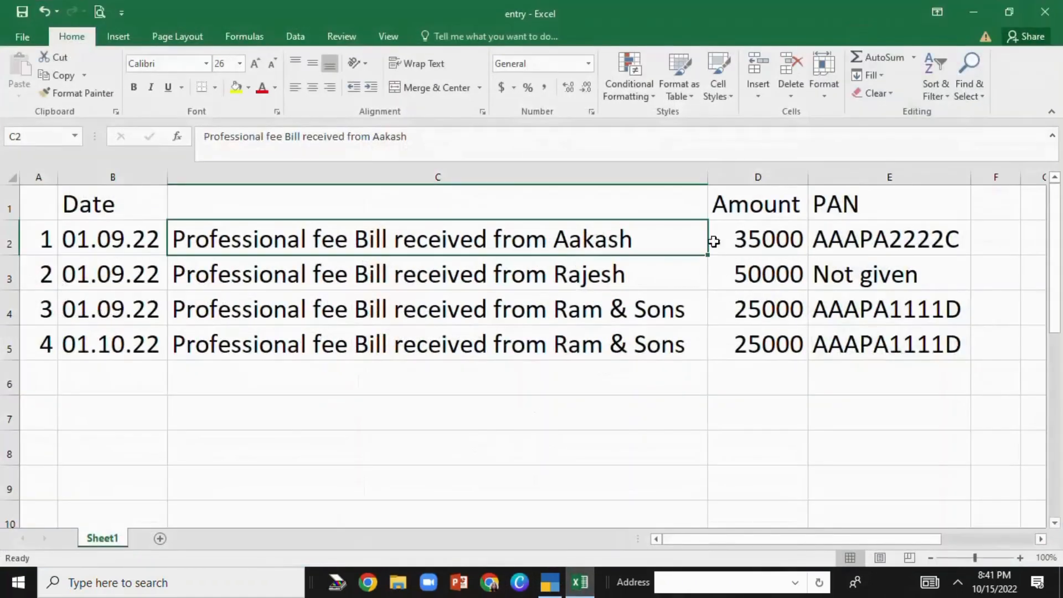
click(816, 240)
double_click(819, 240)
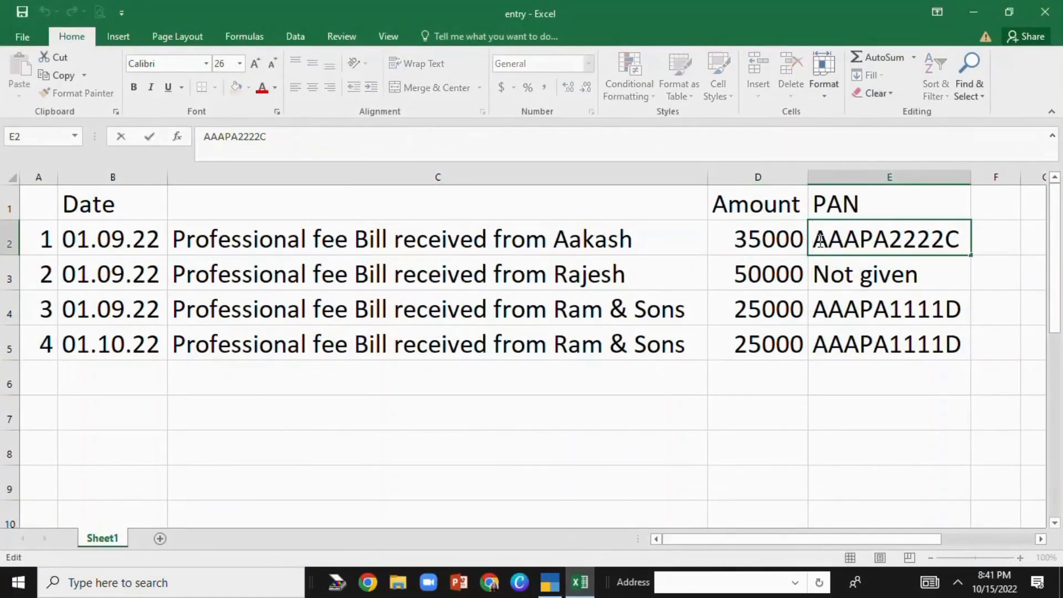
double_click(820, 240)
key(ctrl+c)
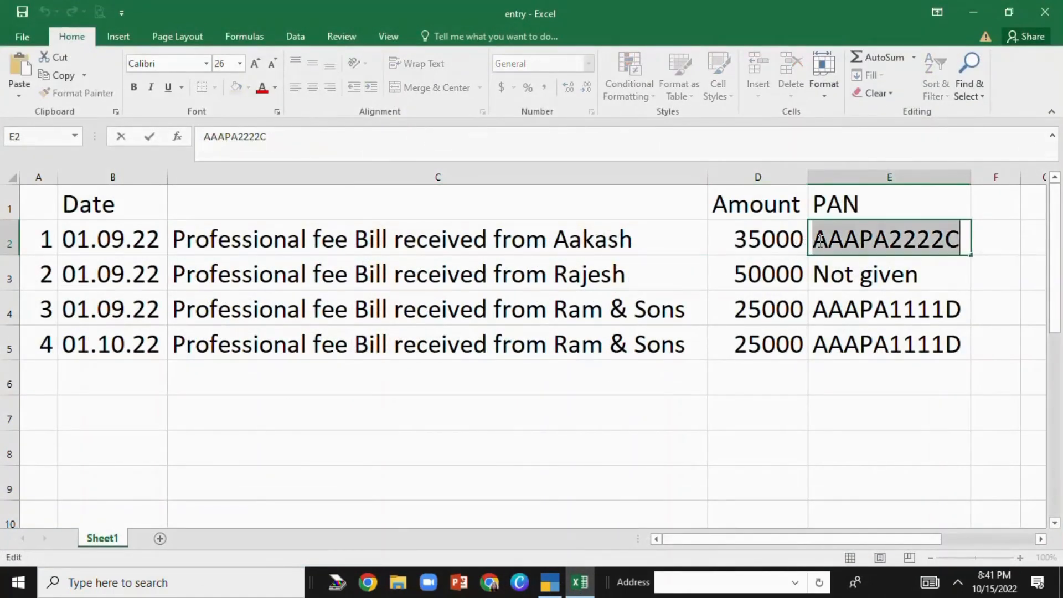
click(551, 585)
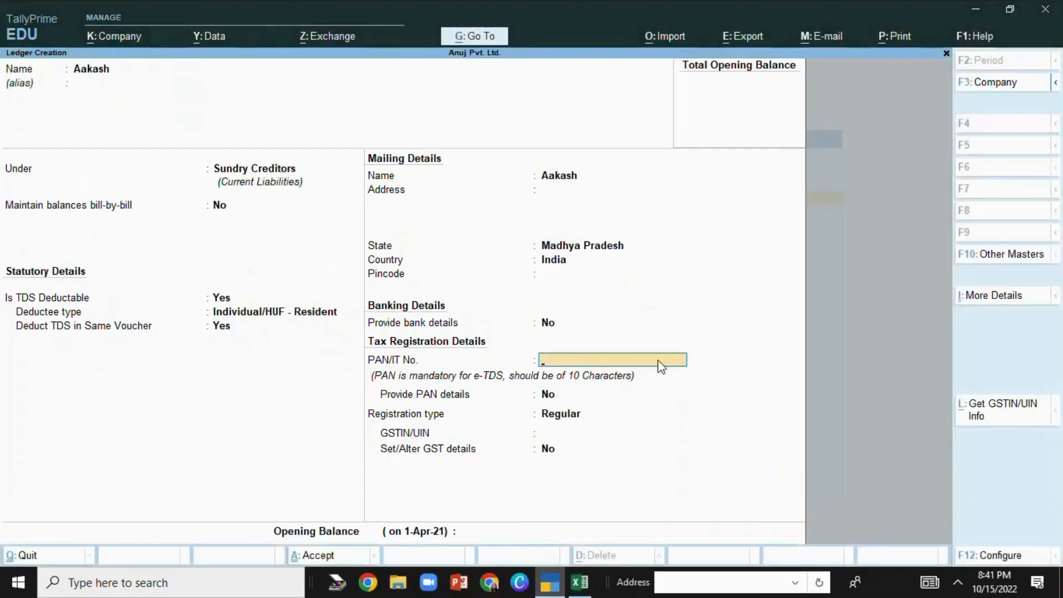
key(ctrl+v)
- Set Provide PAN details to Yes, with PAN effective date 1-4-2021 and the party's own name as the name on PAN
click(547, 395)
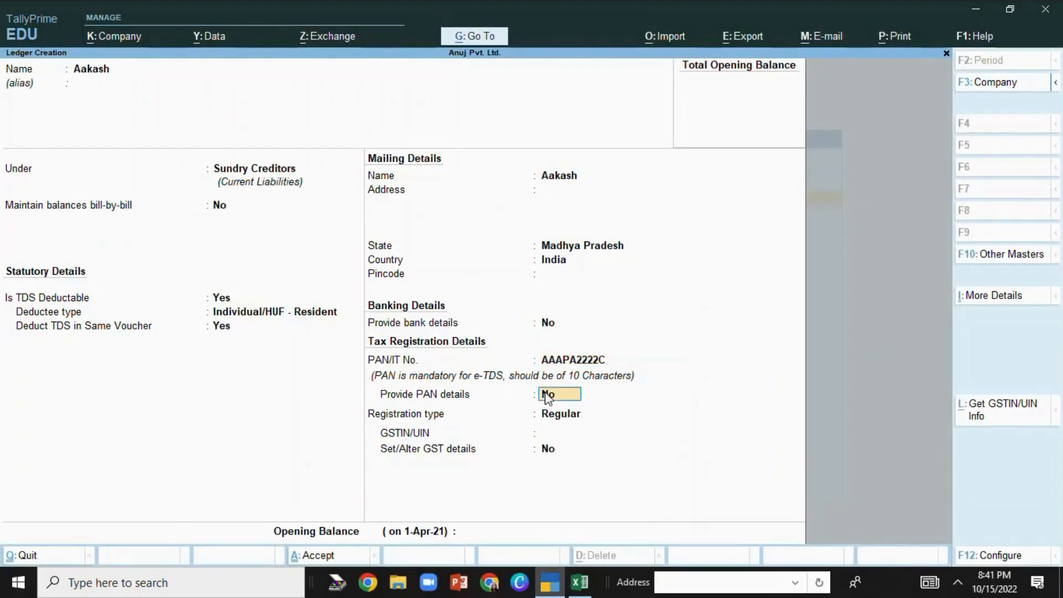
key(y)
key(Return)
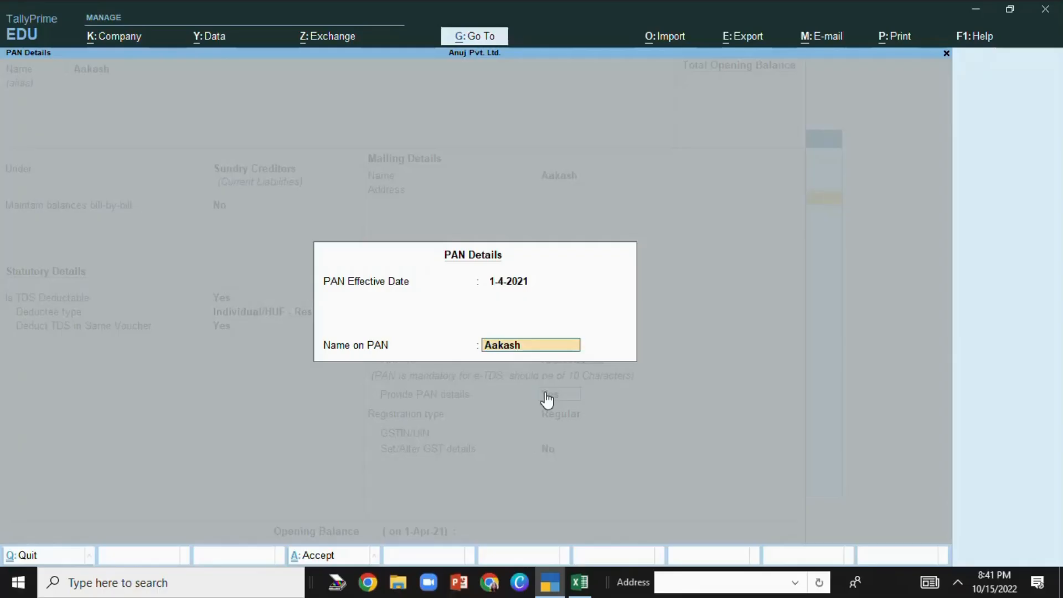
key(Return)
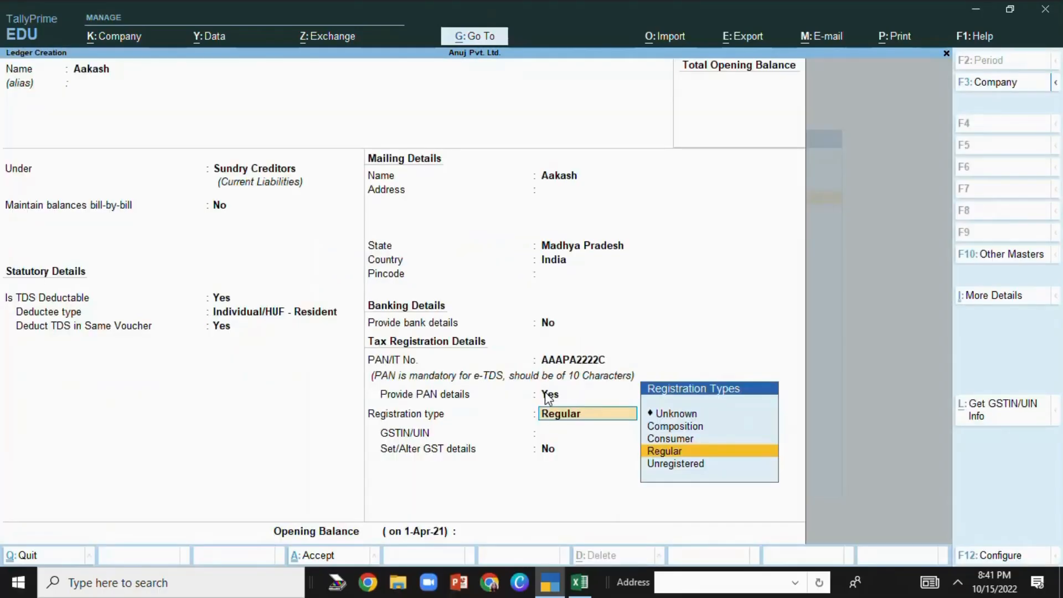
- Keep registration type Regular without GSTIN or GST details, save the ledger without an opening balance, and leave ledger creation
key(Return)
key(Return)
key(Return)
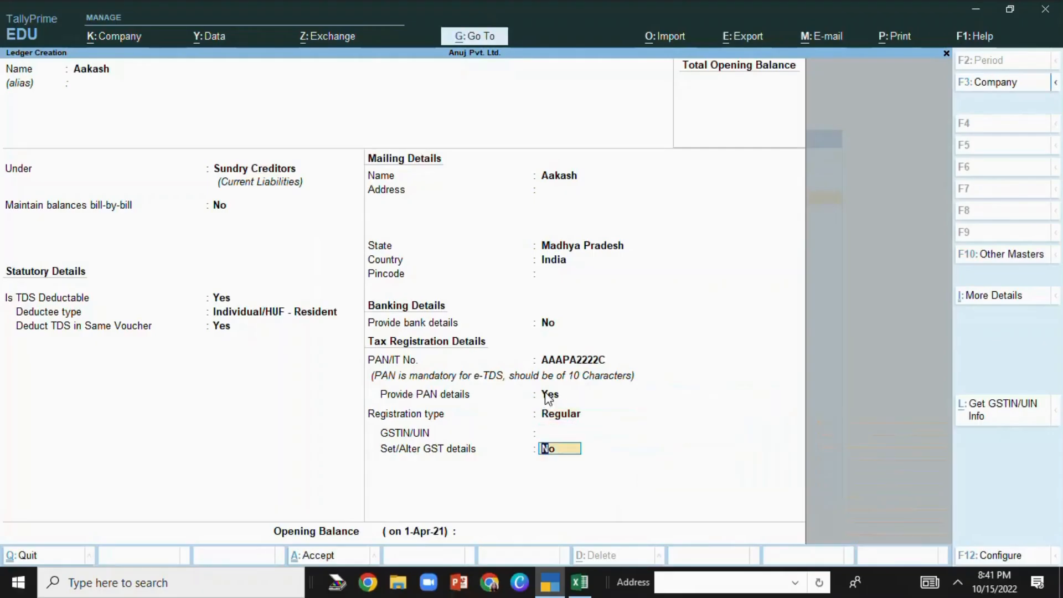
key(Return)
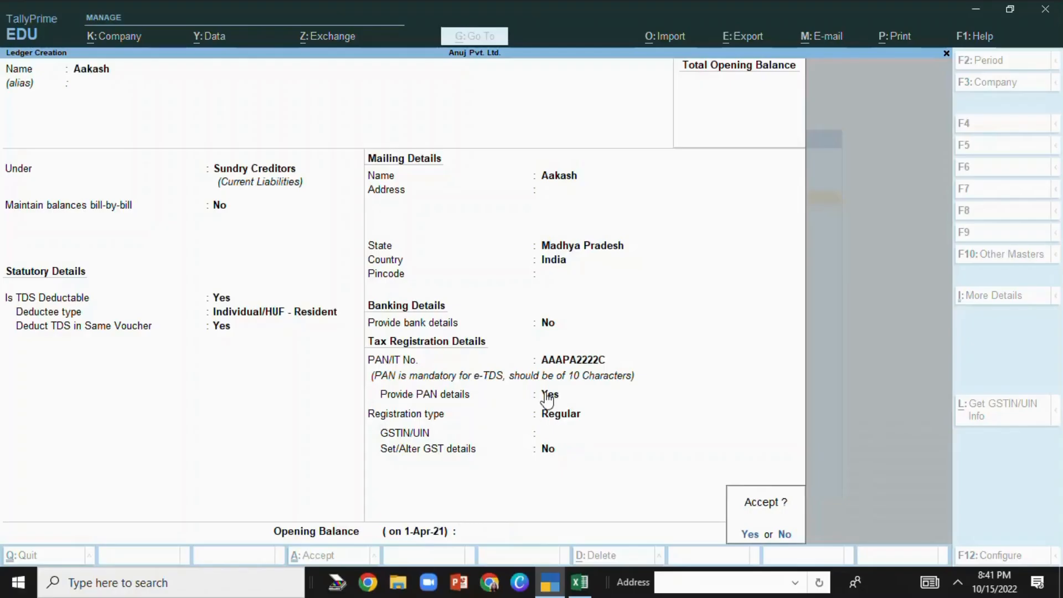
key(y)
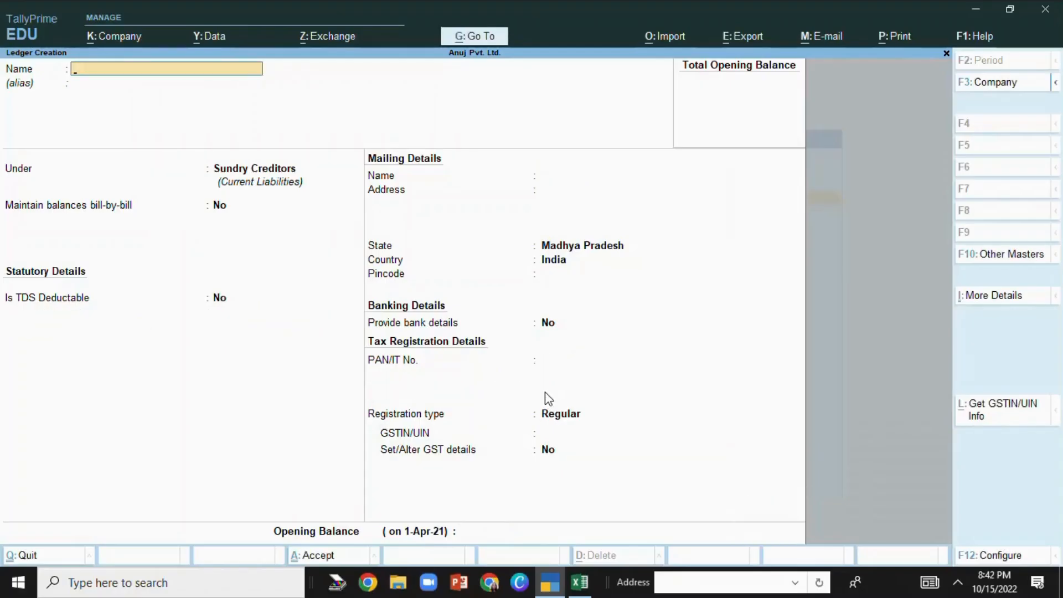
key(Escape)
key(y)
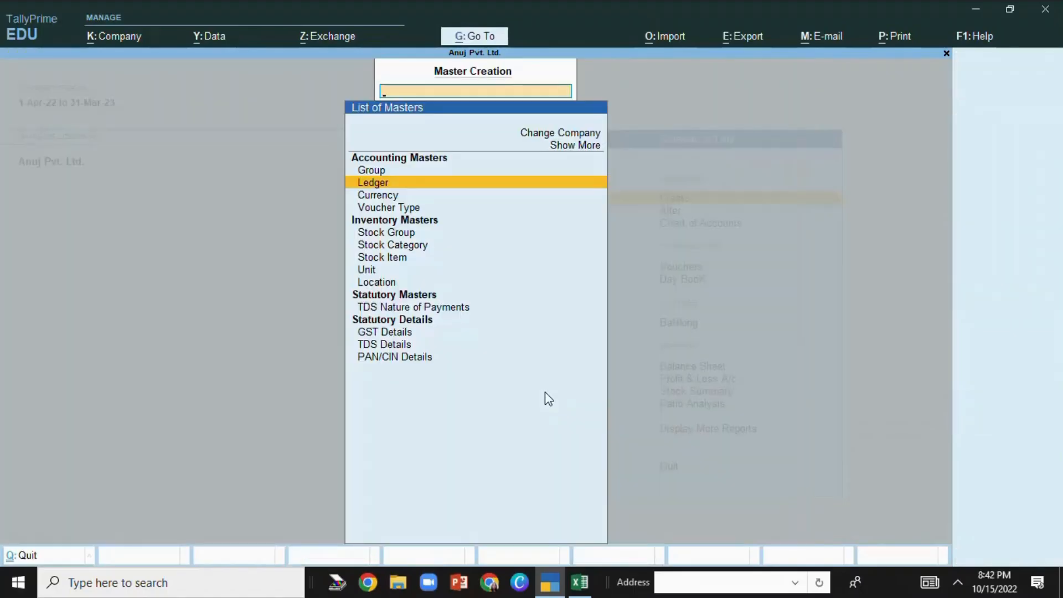
- Check the second bill's party and PAN in Excel, return to TallyPrime, and enter that party's name as a new ledger under Sundry Creditors
click(580, 580)
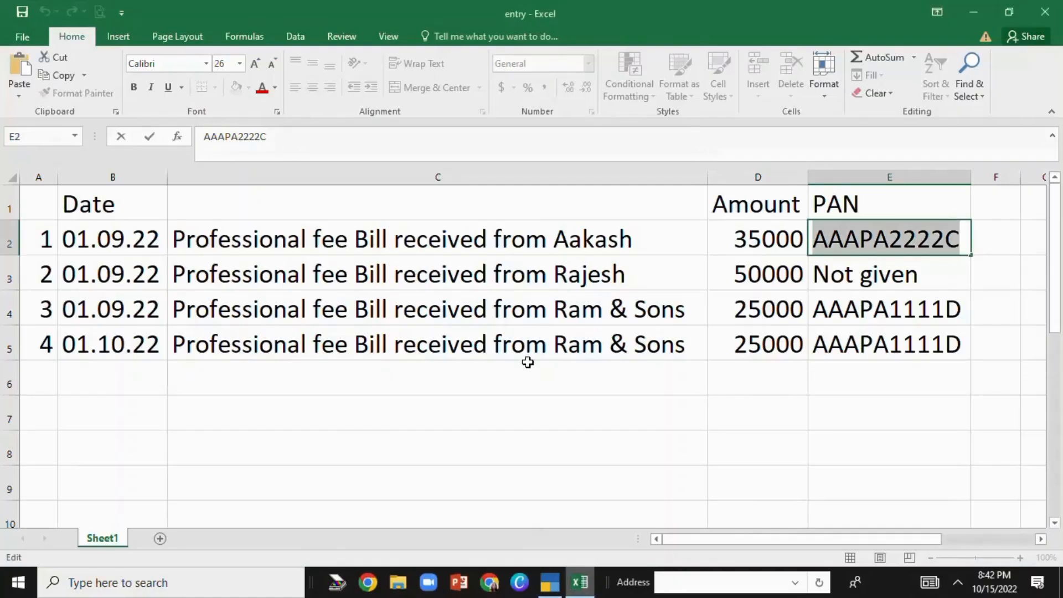
click(629, 277)
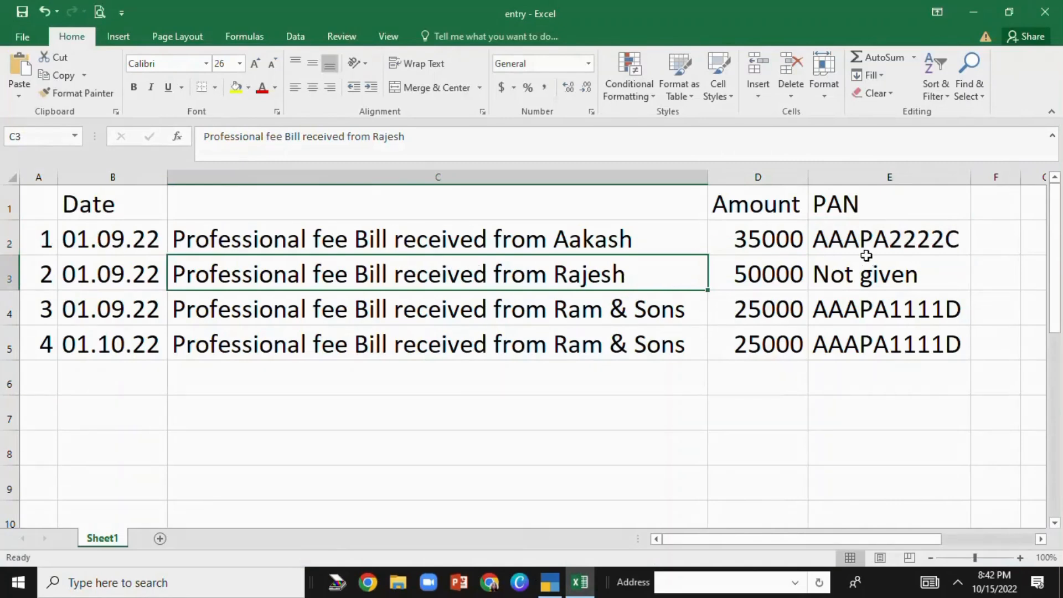
click(869, 274)
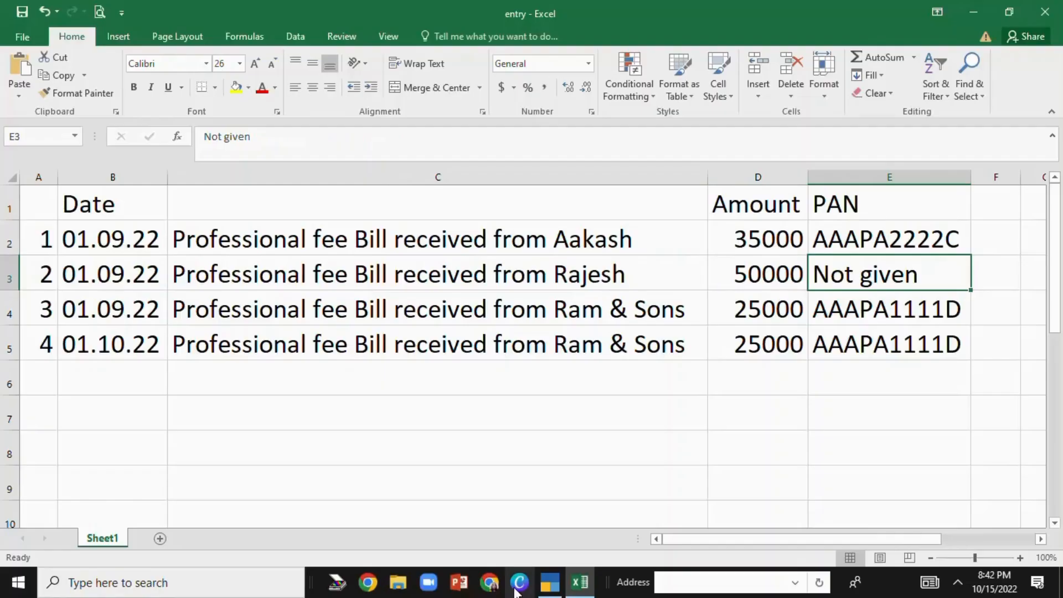
click(556, 587)
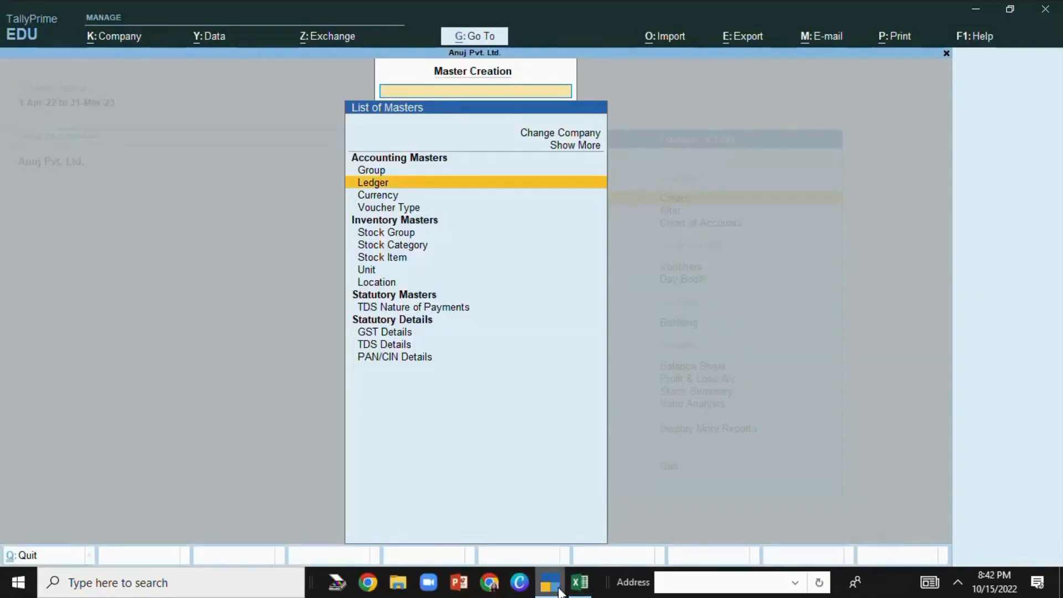
key(Return)
text(Rajes)
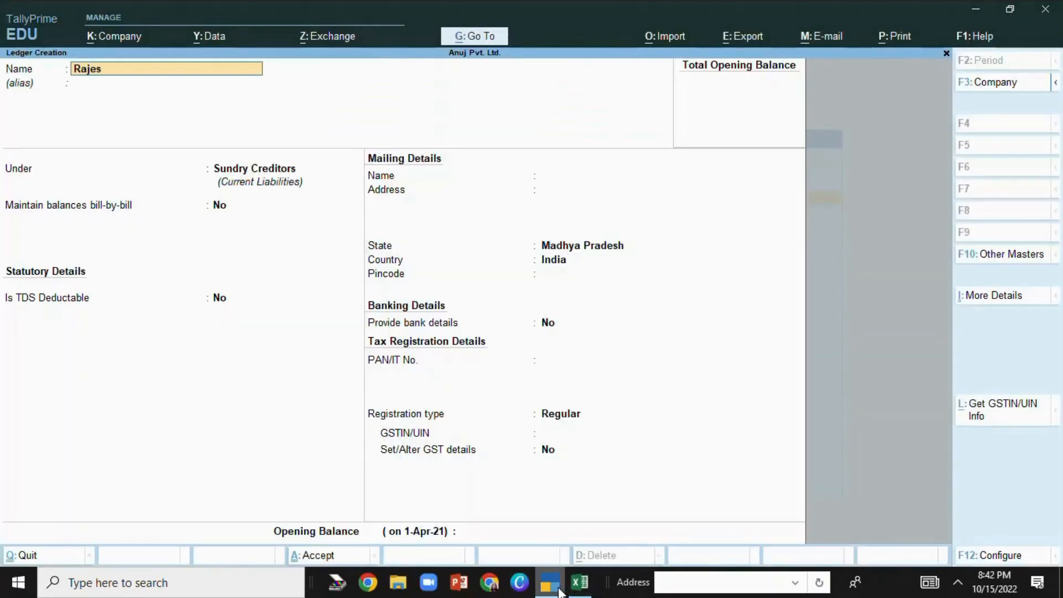
text(h)
key(Return)
key(Return)
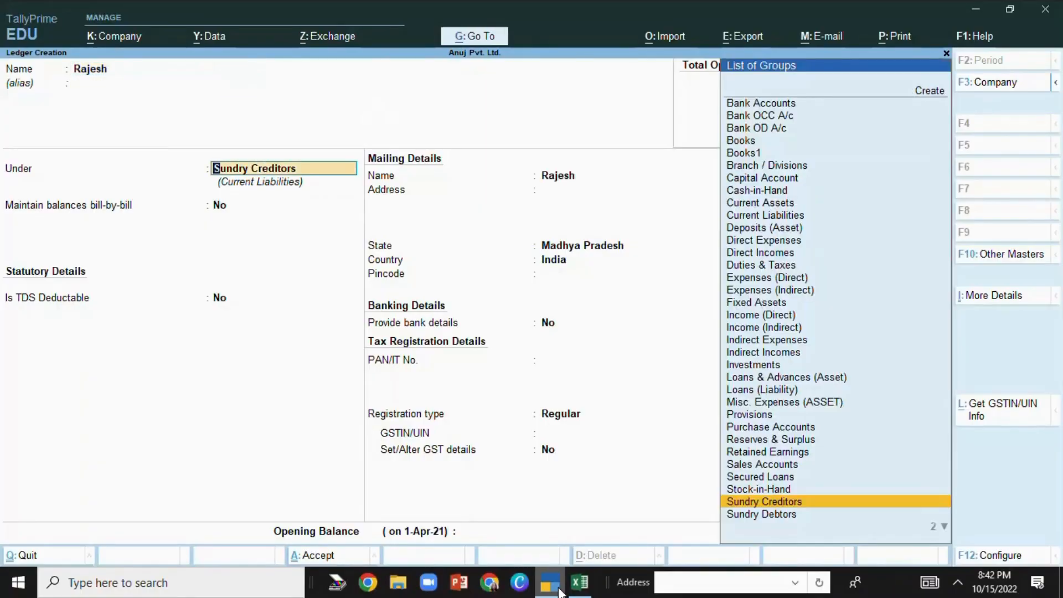
key(Return)
- Keep bill-by-bill balances at No and make TDS deductable for the second party's ledger
key(Return)
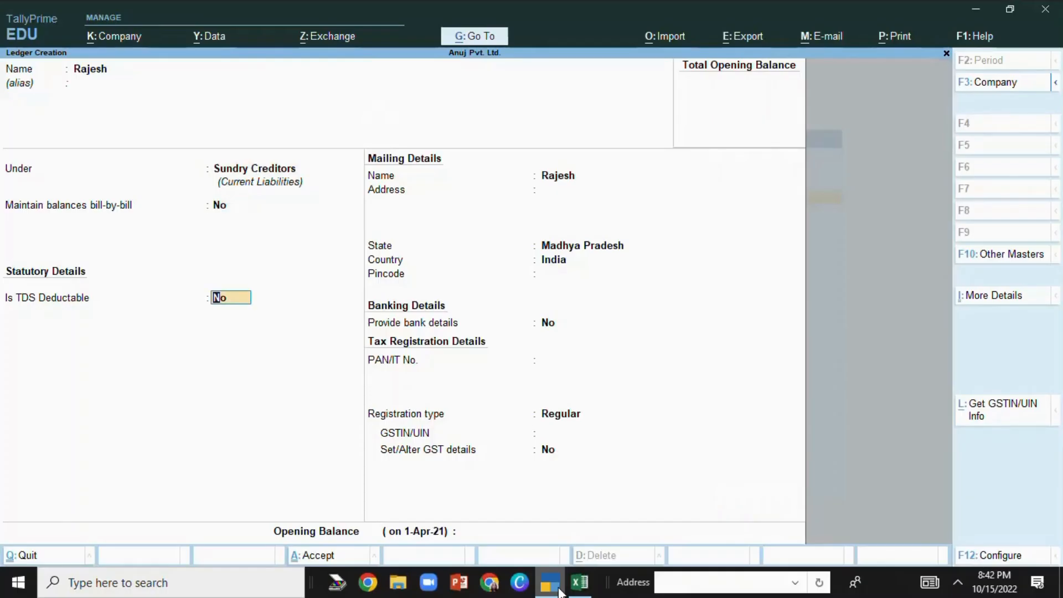
text(y)
key(Return)
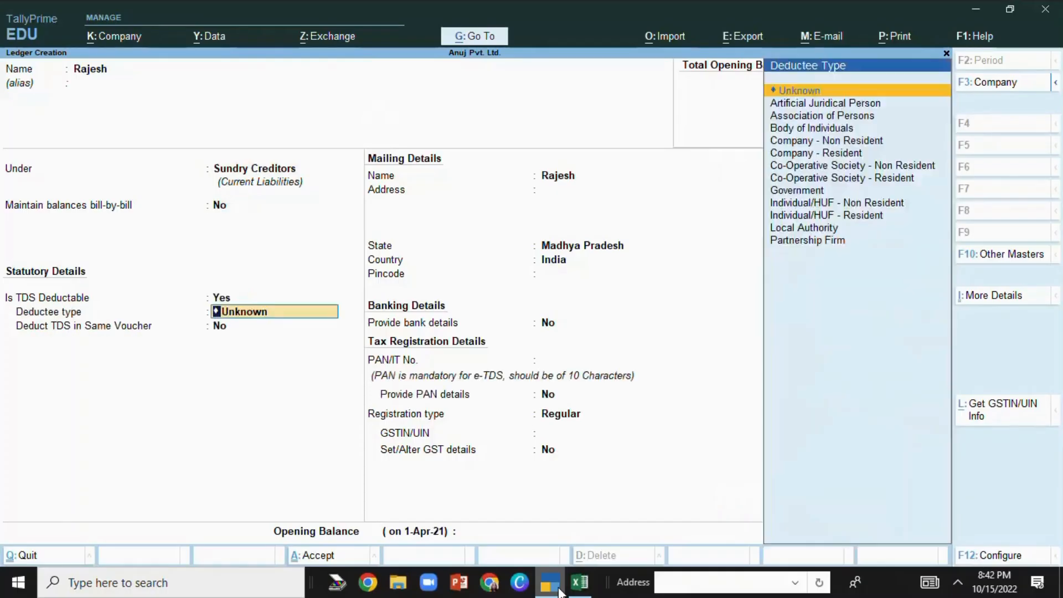
key(Return)
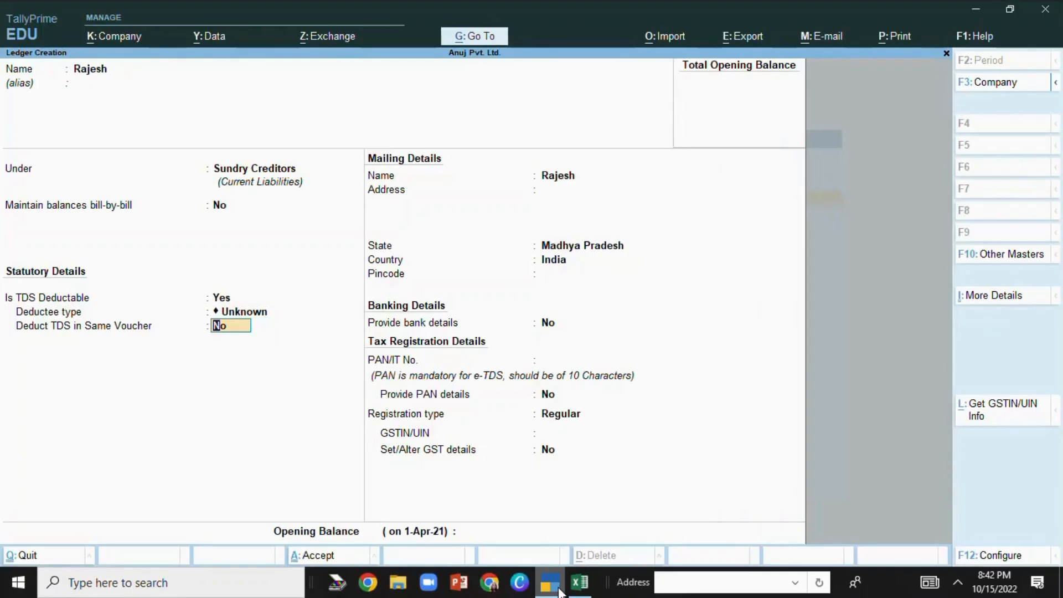
key(BackSpace)
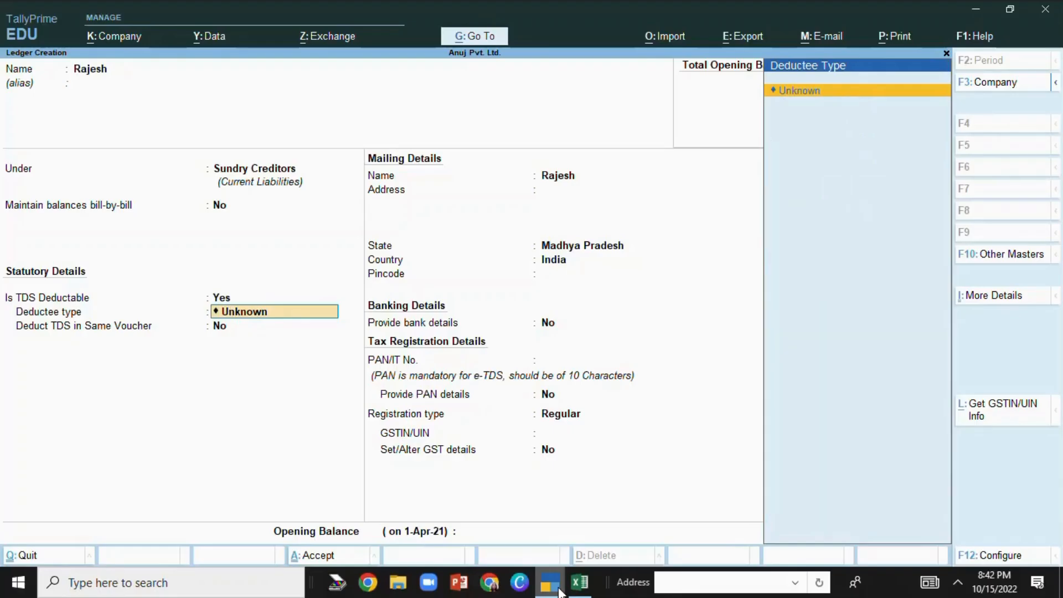
key(i)
key(BackSpace)
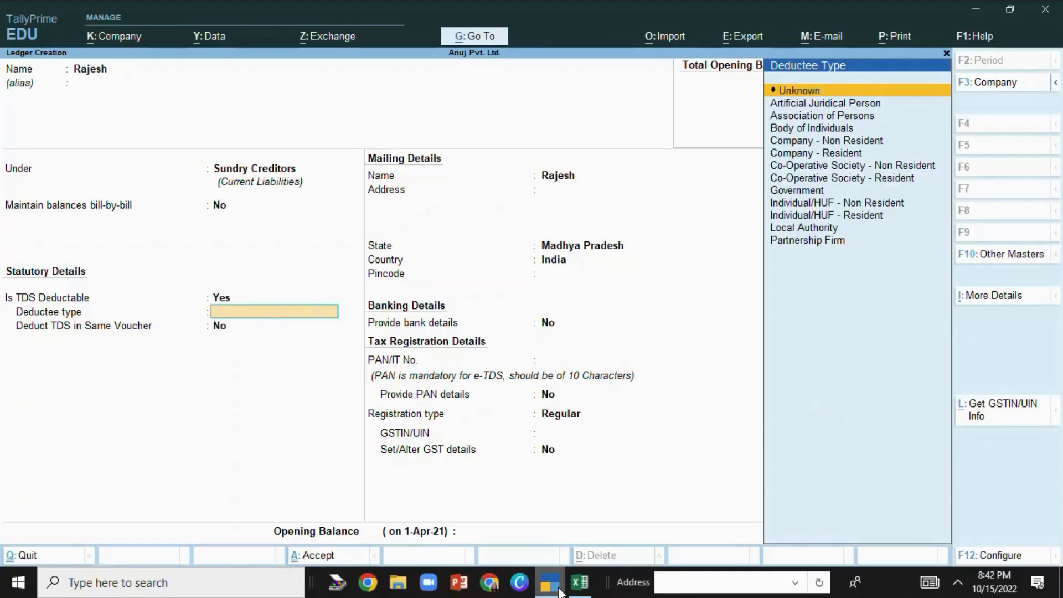
- Choose deductee type Individual/HUF - Resident for the second party and set TDS deduction in the same voucher to Yes
key(Down)
key(Down)
key(Down)
key(Down)
key(Down)
key(Down)
key(Down)
key(Down)
key(Down)
key(Down)
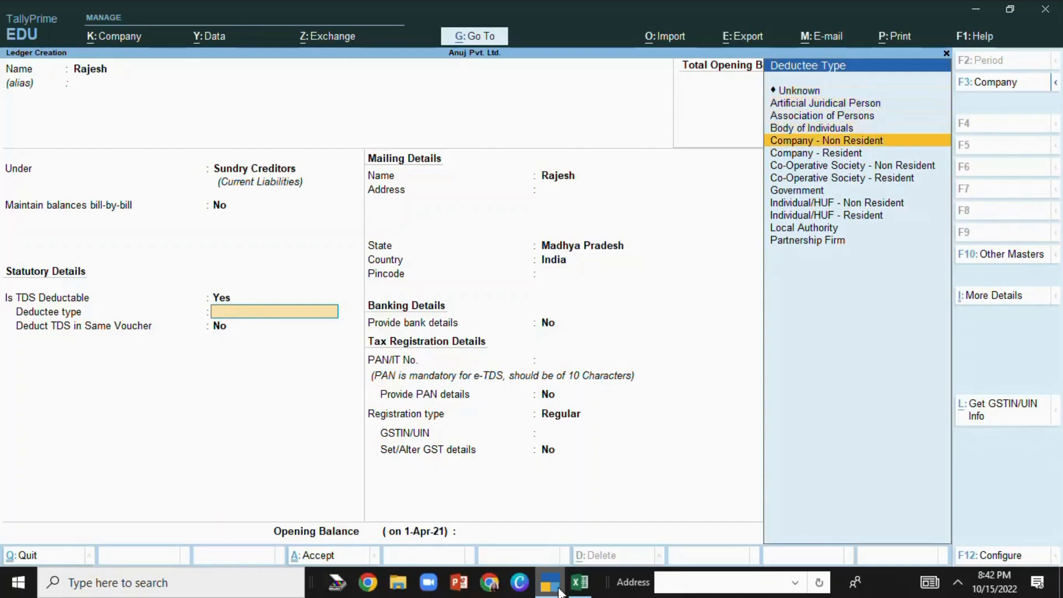
key(Return)
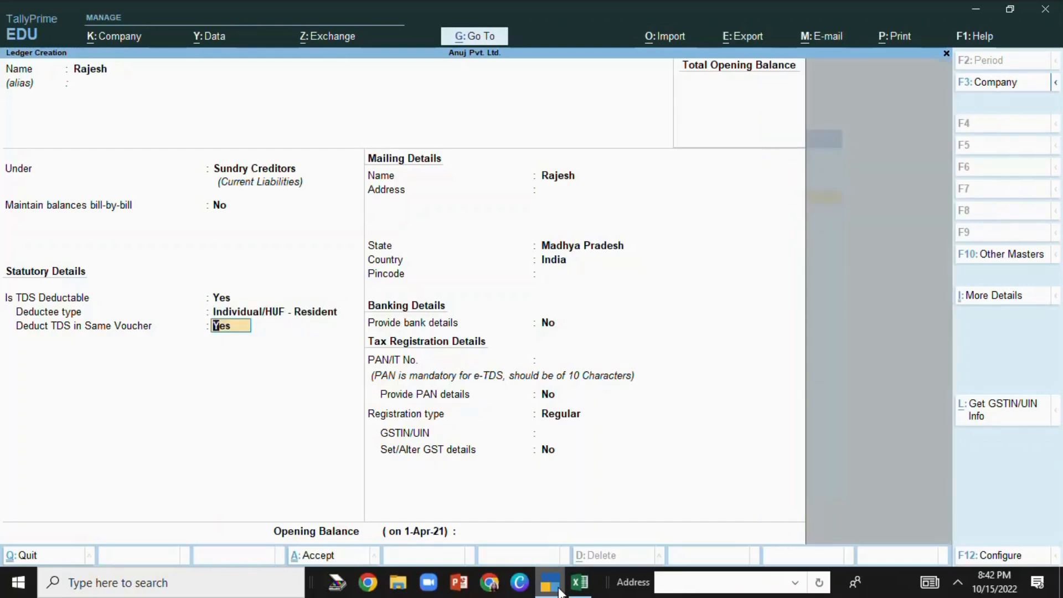
key(Return)
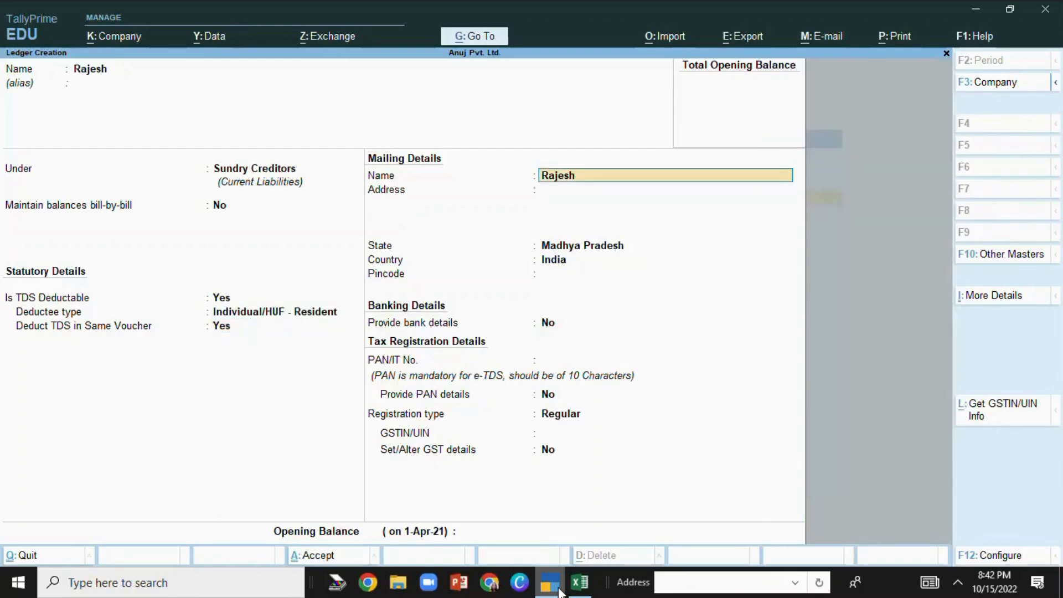
- Keep the second party's mailing name, blank address, state Madhya Pradesh, country India, and bank details at No
key(Return)
key(Return)
key(Return)
key(Return)
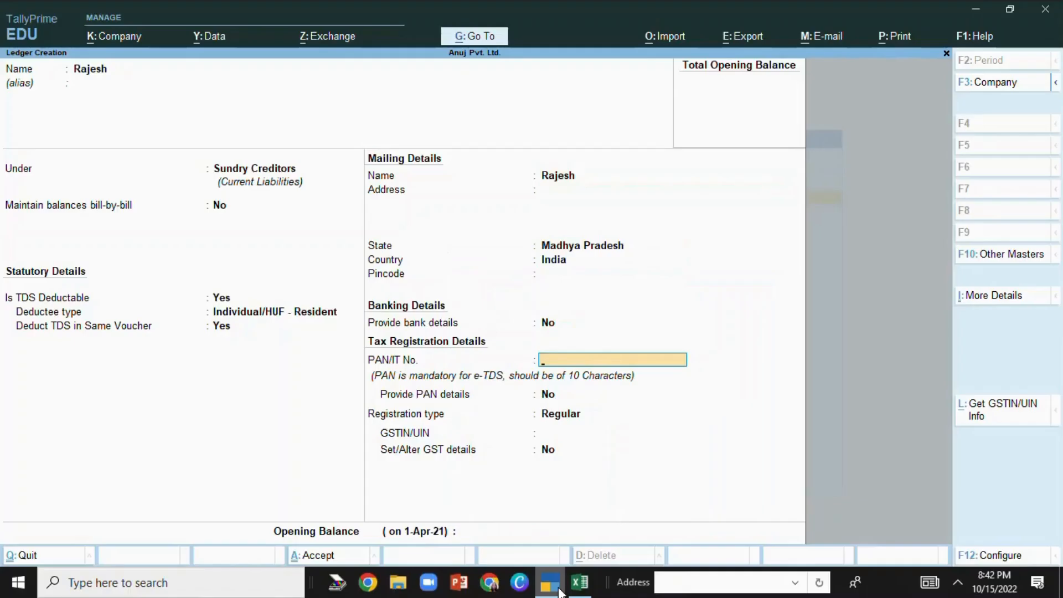
- Leave the PAN blank with PAN details at No, keep registration type Regular, and save the ledger without an opening balance
key(Return)
key(Return)
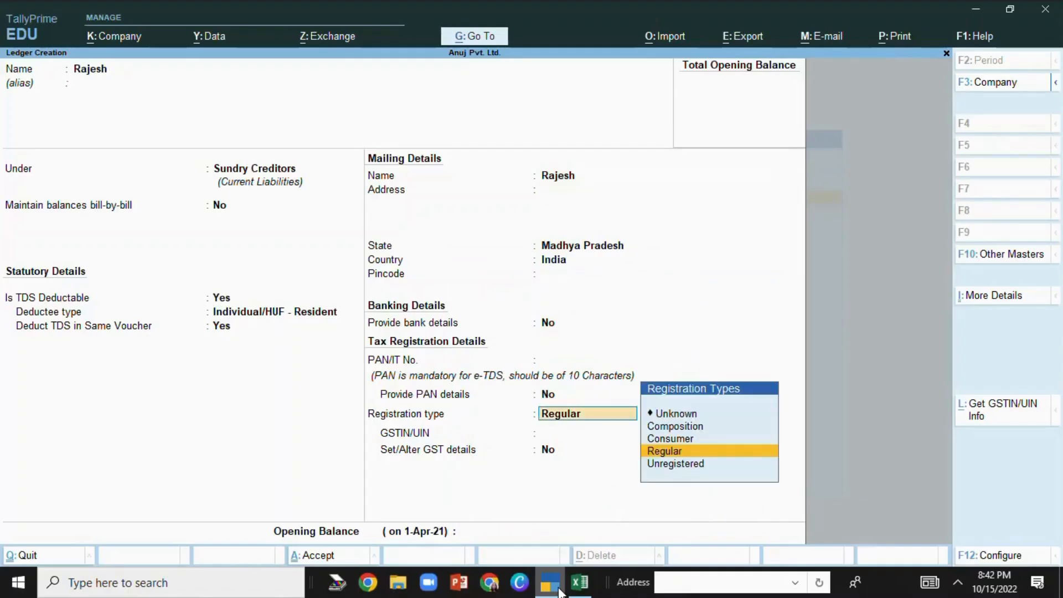
key(Return)
key(Return)
key(Return)
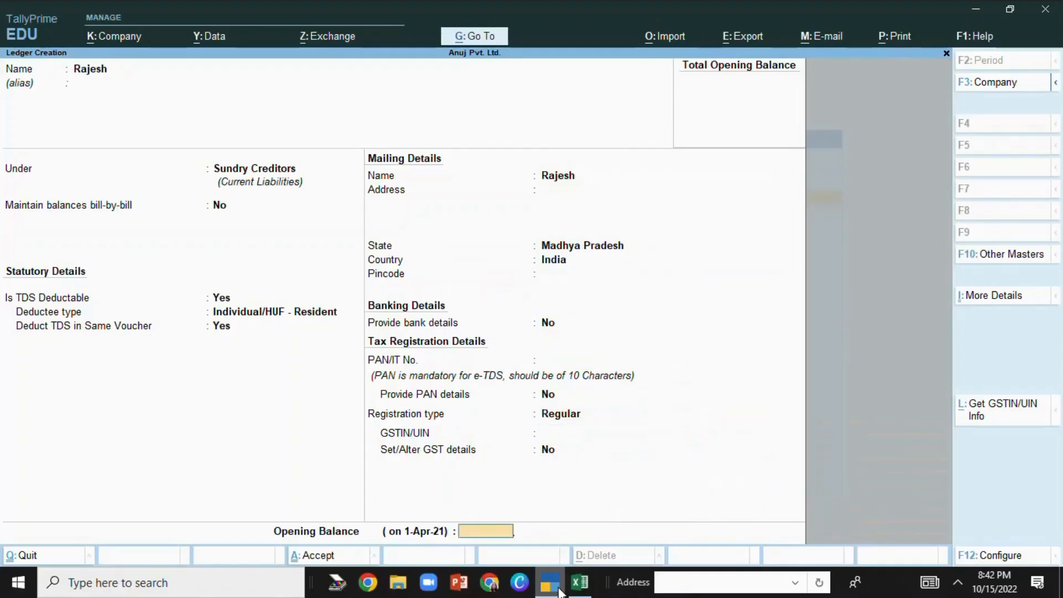
key(Return)
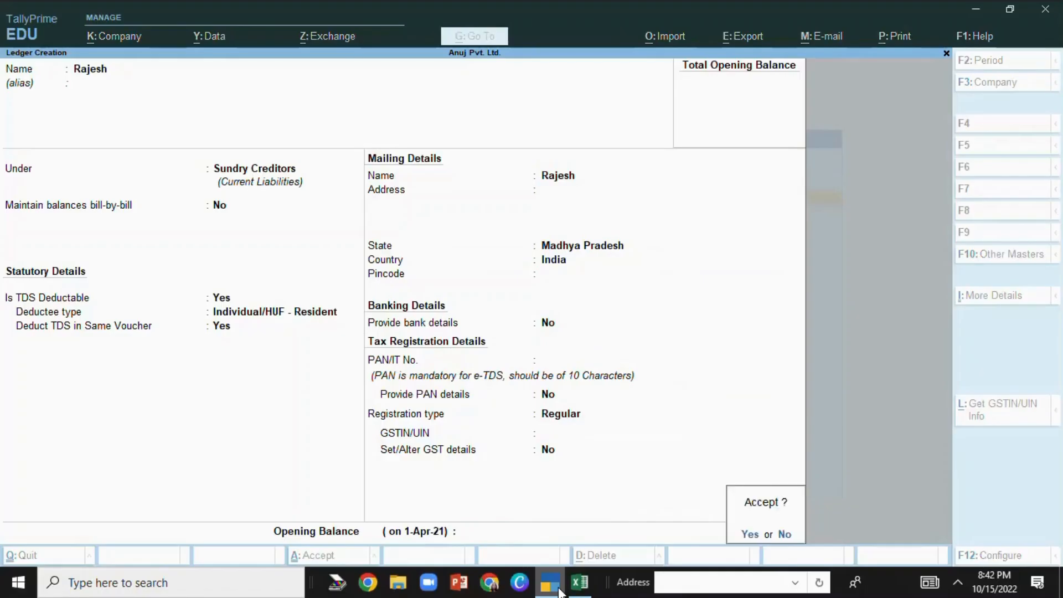
key(Return)
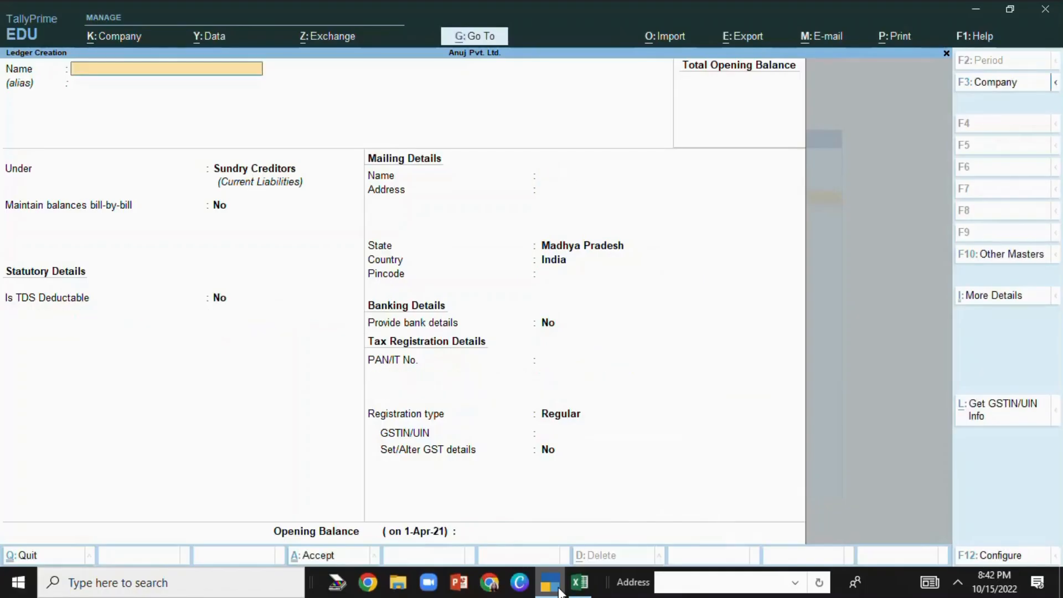
- Check the third bill's party in Excel, return to TallyPrime, and enter Ram & Sons as a new ledger under Sundry Creditors
click(578, 588)
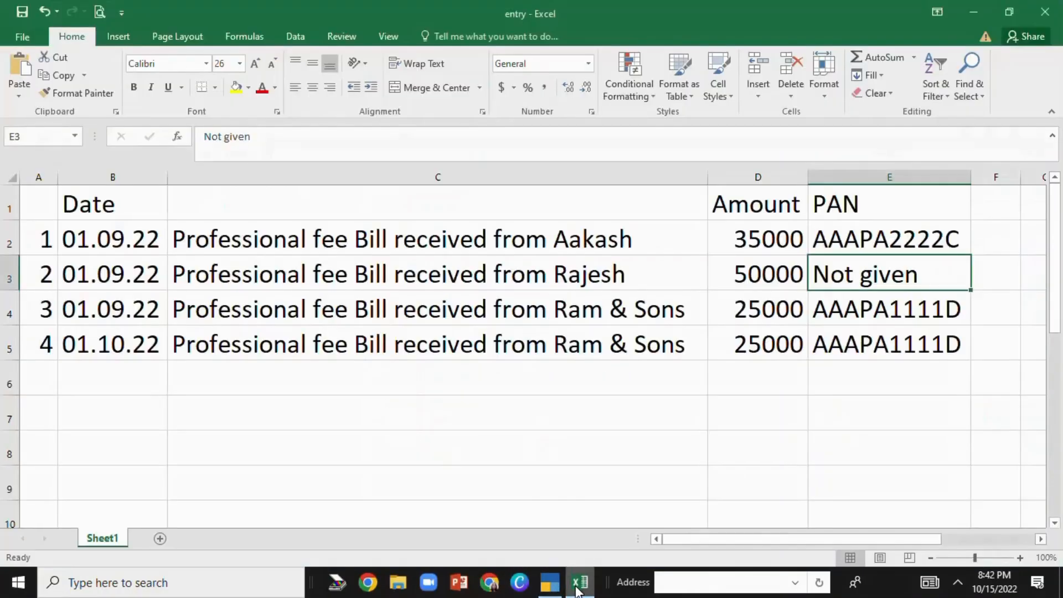
click(578, 589)
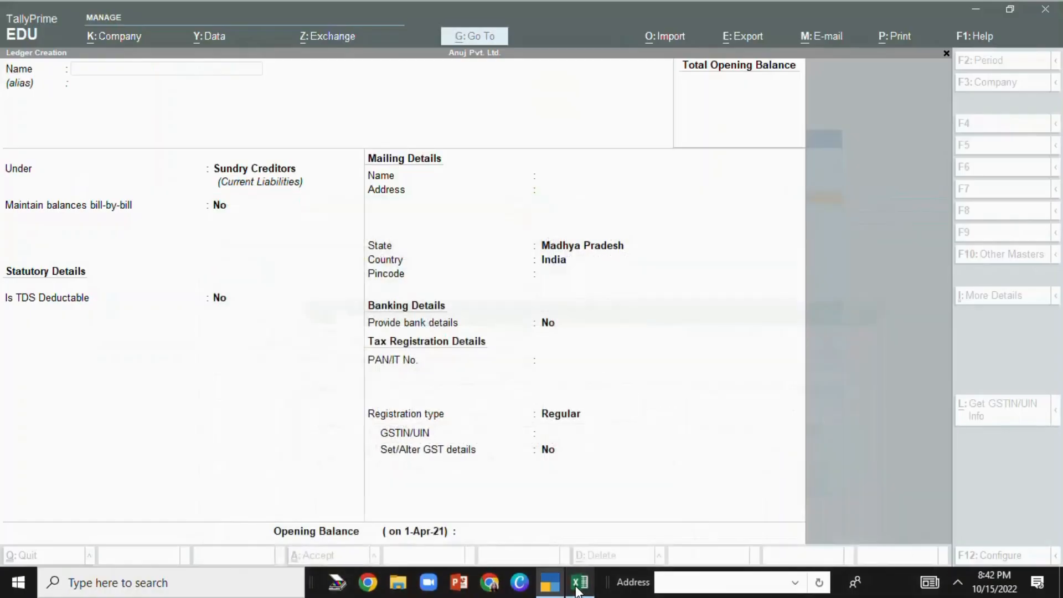
text(Ram)
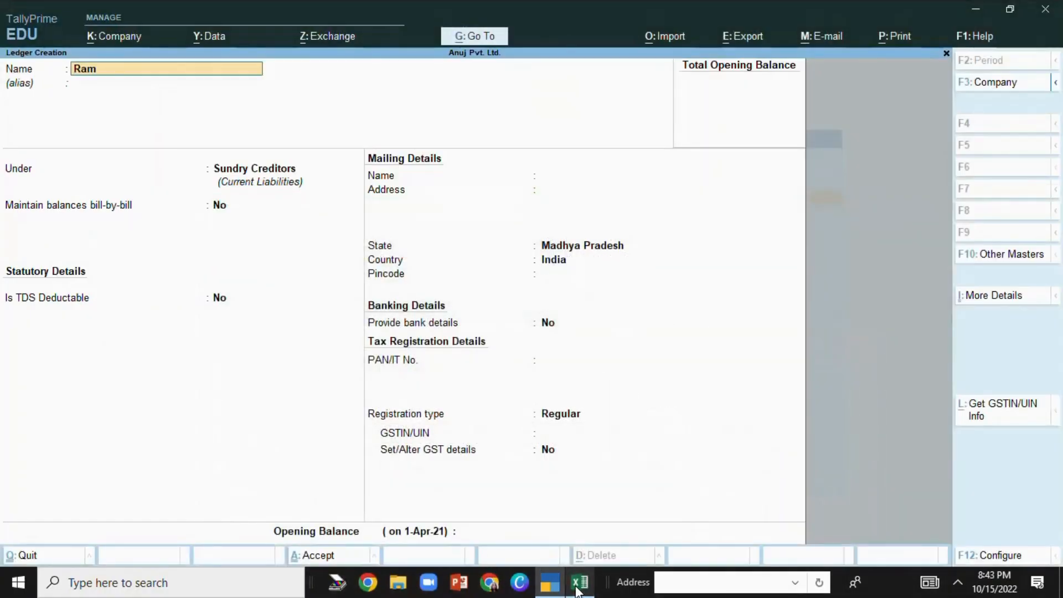
text( & Sons)
key(Return)
key(Return)
key(Return)
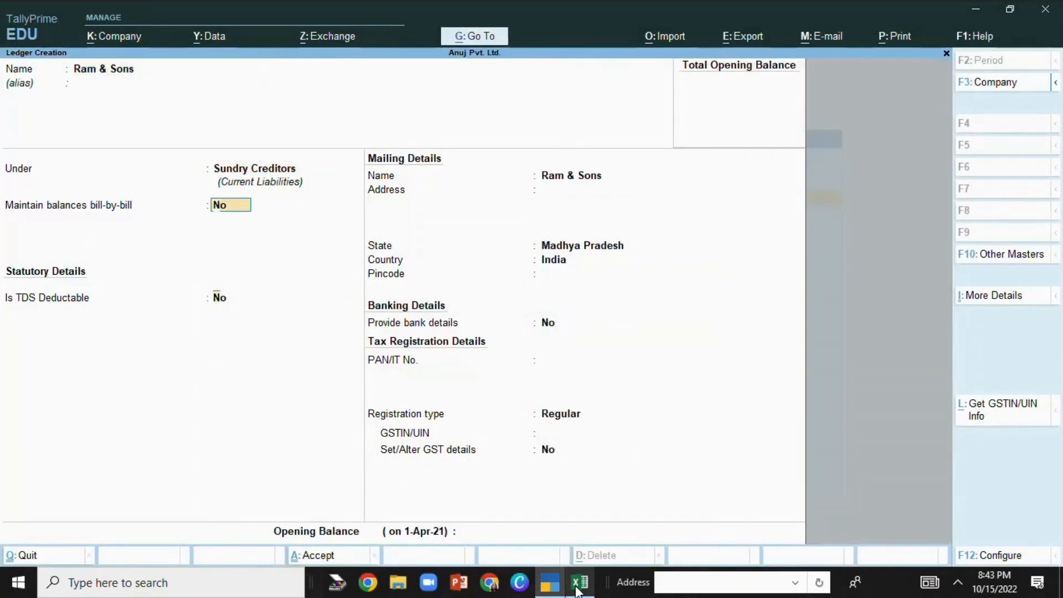
- Keep bill-by-bill balances at No, make the Ram & Sons ledger TDS deductable and choose deductee type Individual/HUF - Resident
key(Return)
text(y)
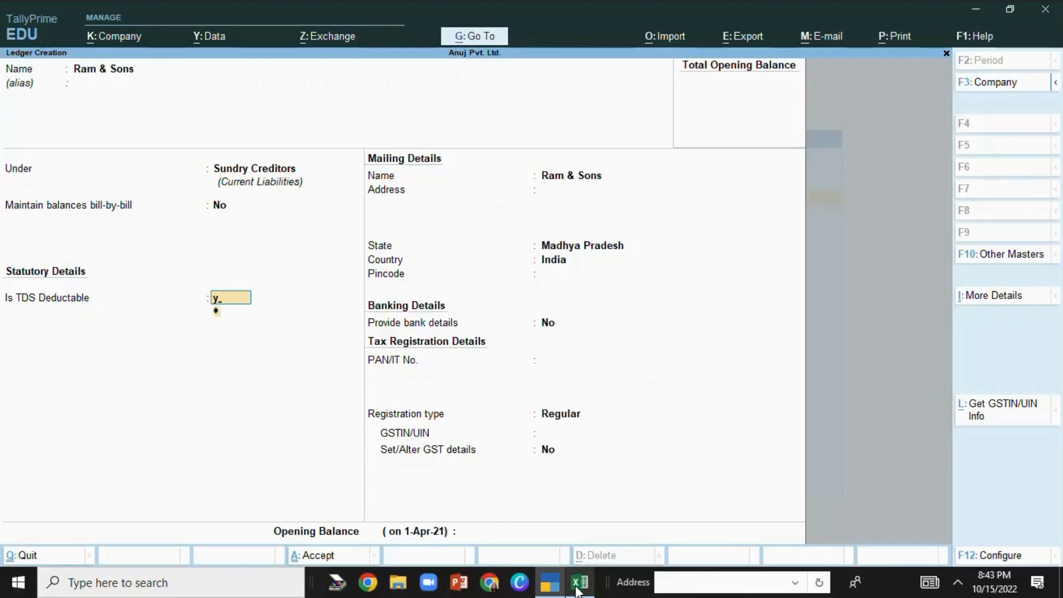
key(Return)
key(Down)
key(Down)
key(Down)
key(Down)
key(Down)
key(Down)
key(Down)
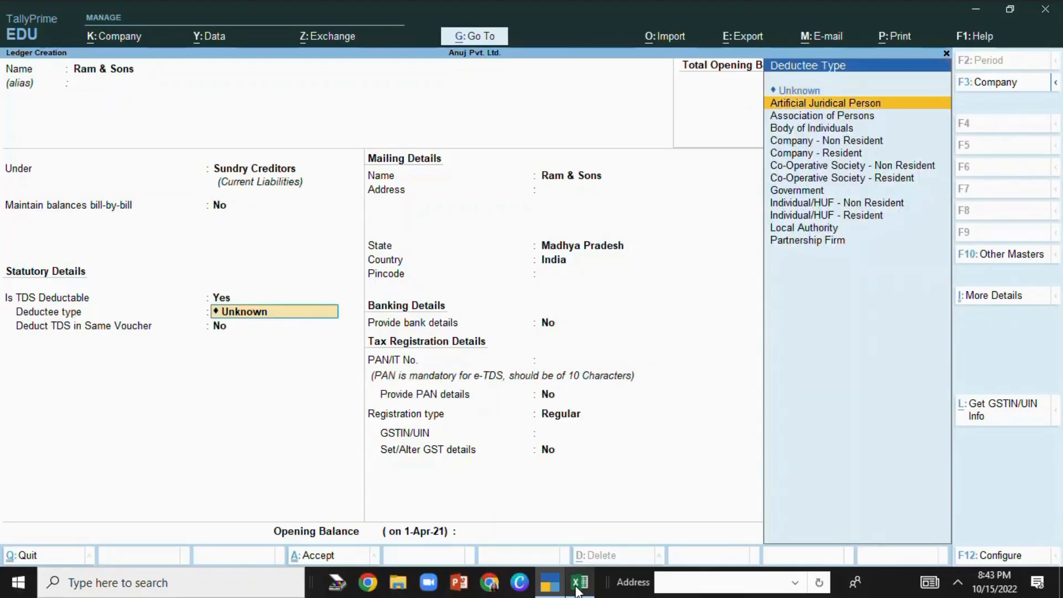
key(Down)
key(Down)
key(Down)
key(Down)
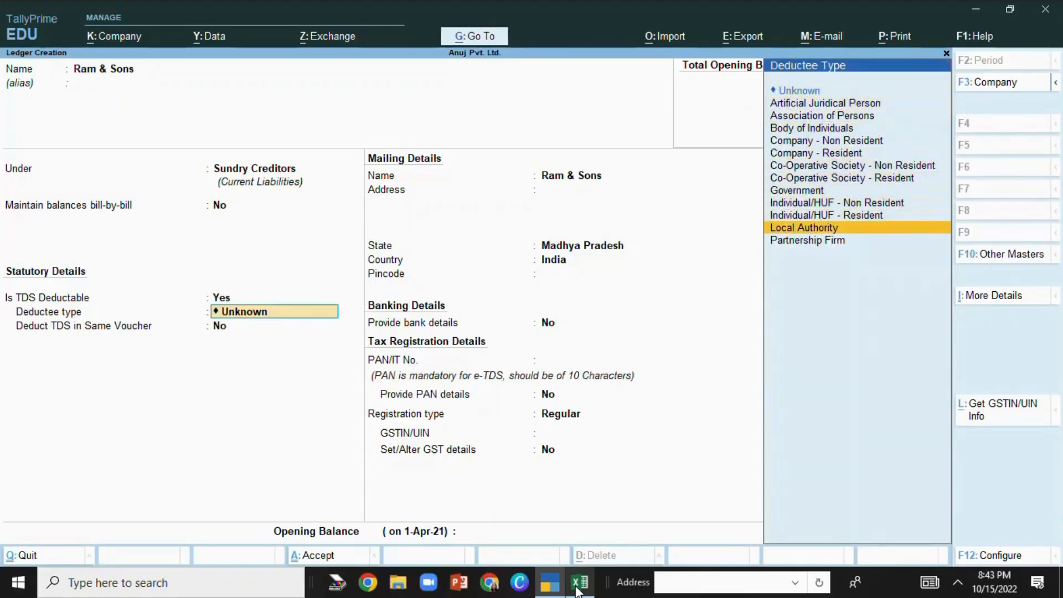
key(Up)
key(Return)
- Set TDS deduction in the same voucher to Yes for Ram & Sons and keep the default mailing and bank details
key(y)
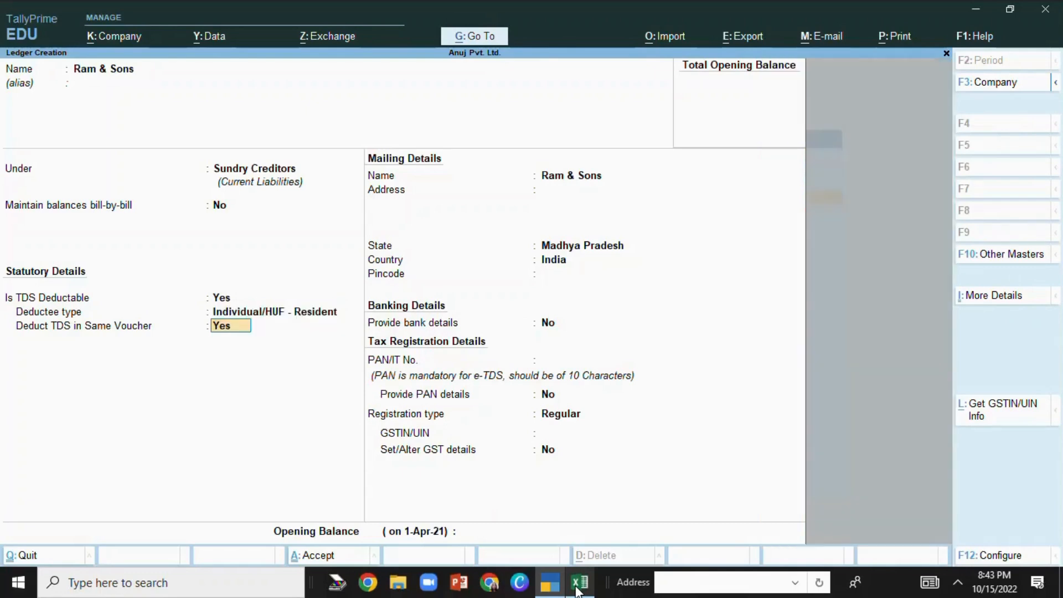
key(Return)
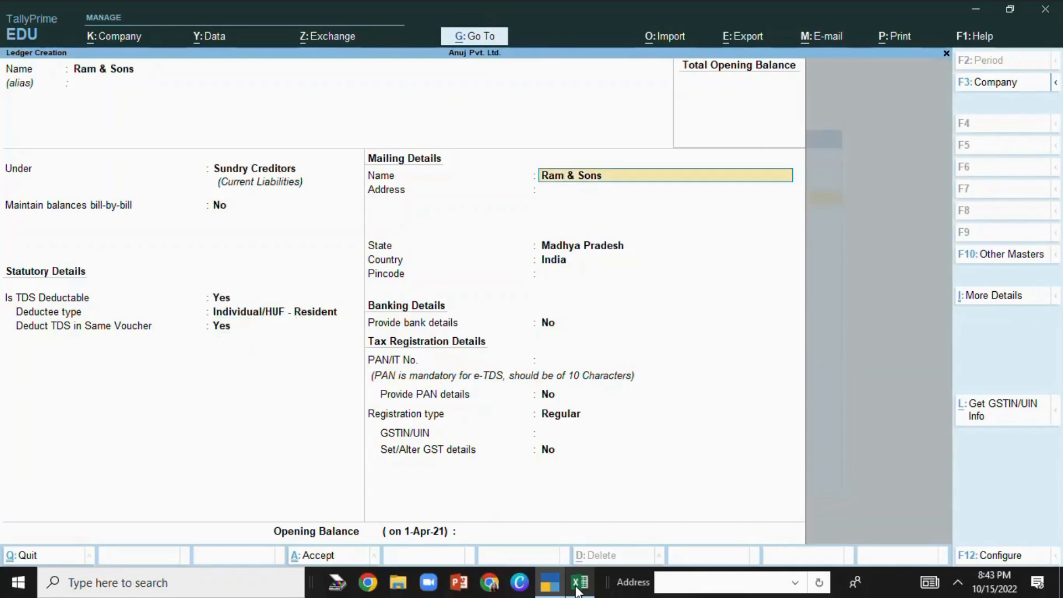
key(Return)
key(Return)
key(Return)
key(Return)
key(Return)
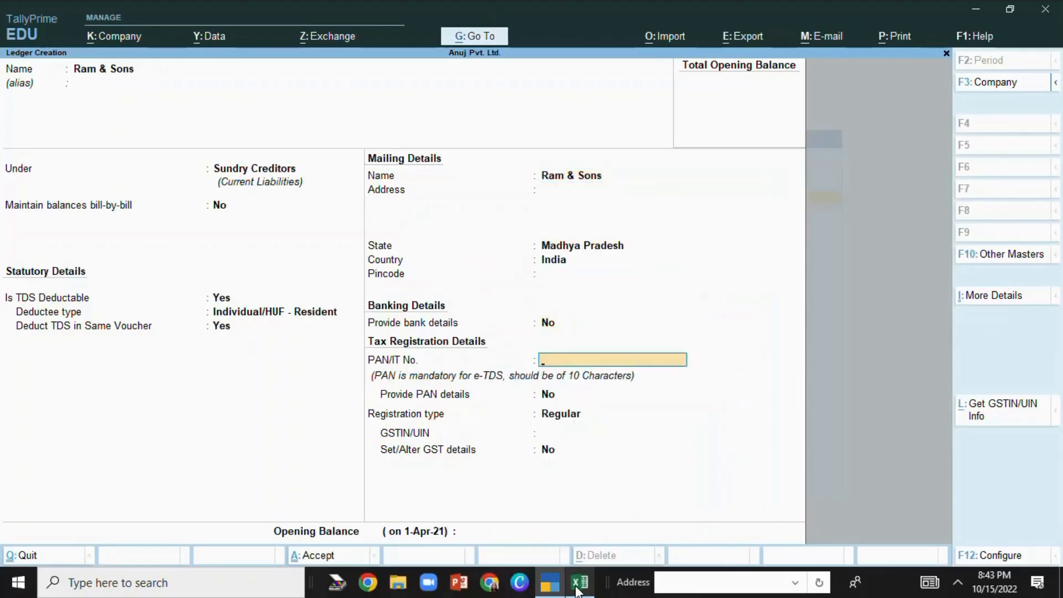
- Copy the PAN of Ram & Sons from the third bill's row in Excel and paste it into the TallyPrime ledger's PAN/IT No
click(578, 590)
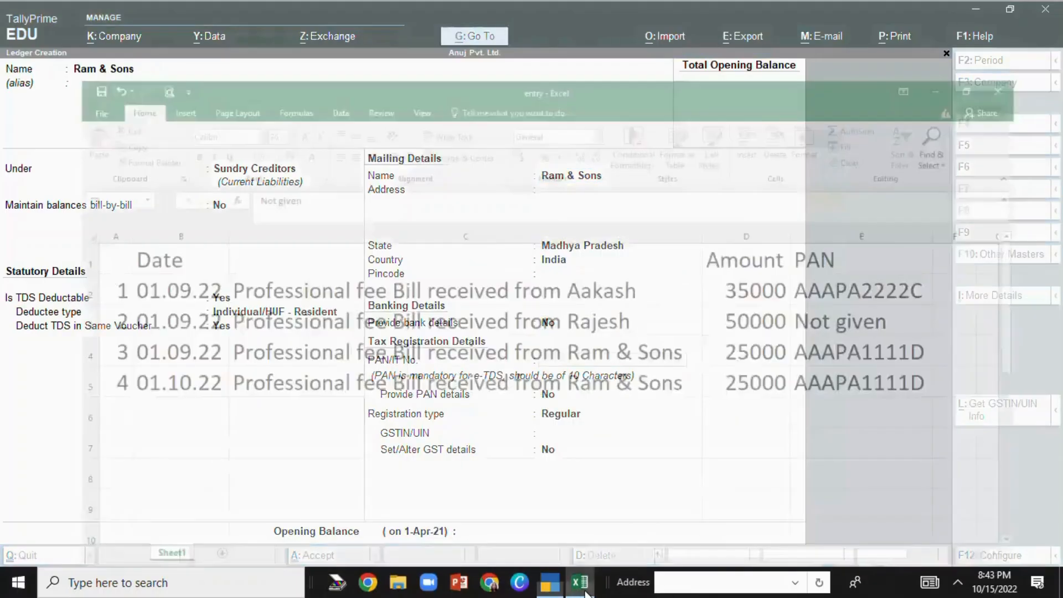
double_click(816, 311)
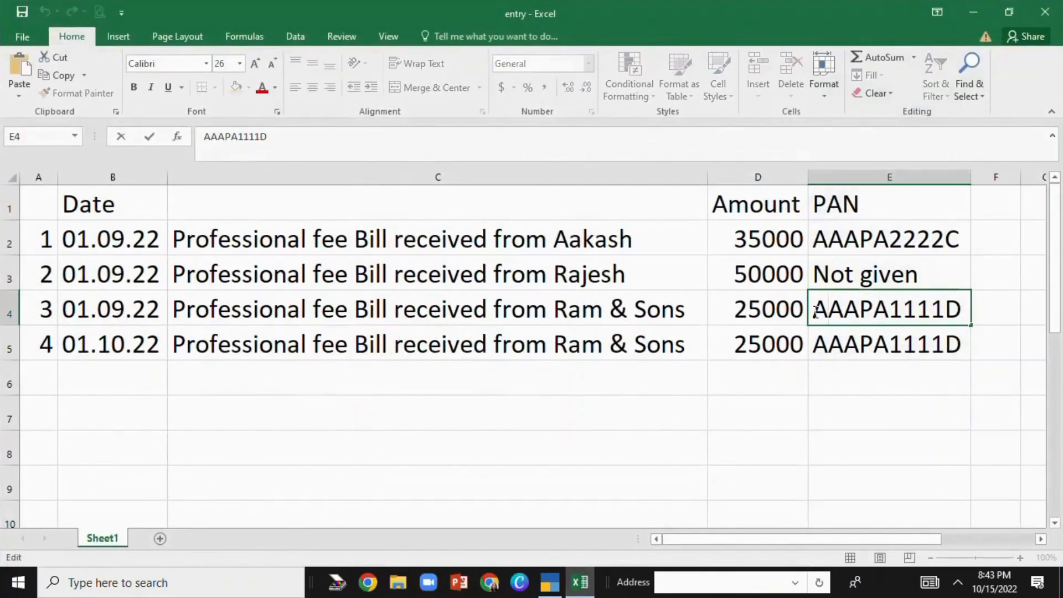
drag(815, 312, 966, 303)
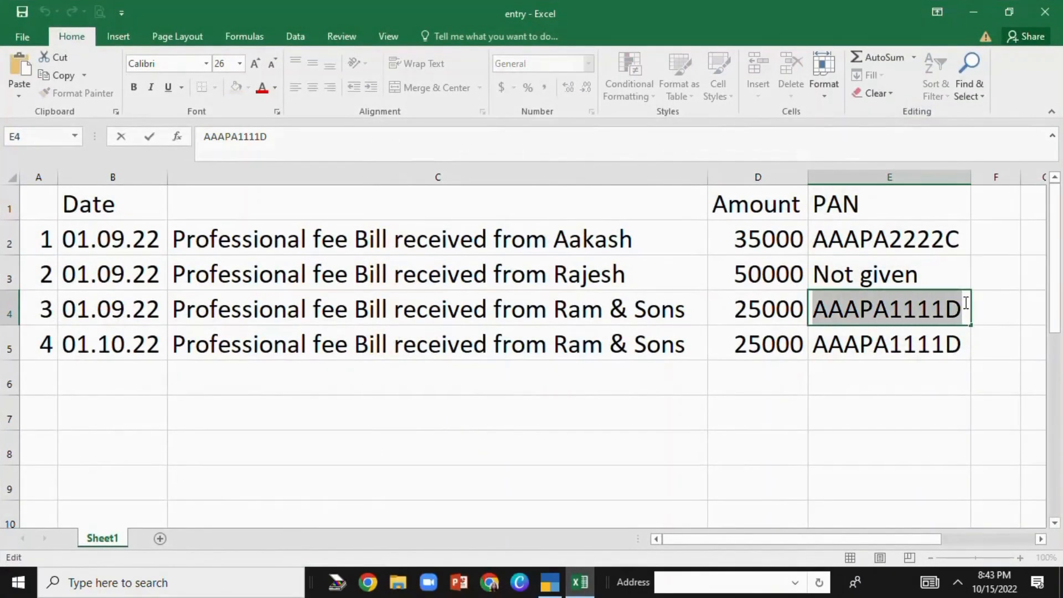
click(545, 588)
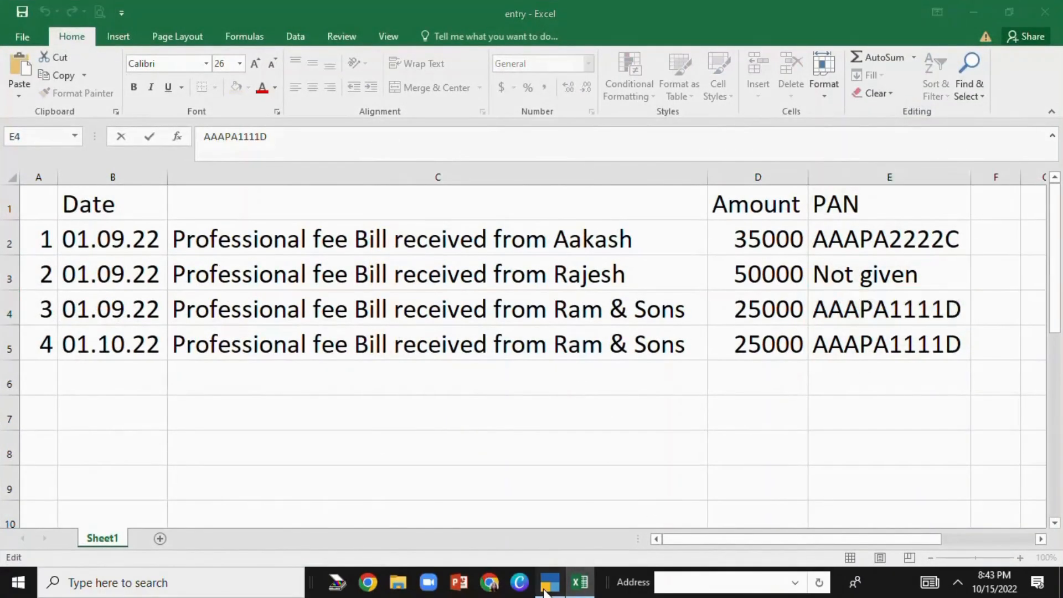
key(ctrl+alt+v)
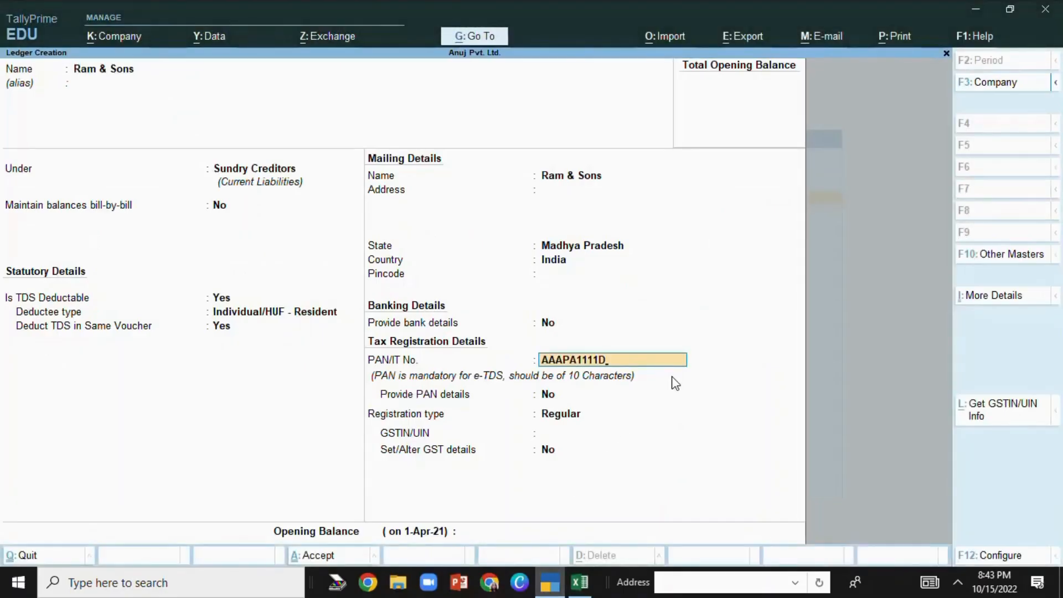
- Set Provide PAN details to Yes and accept effective date 1-4-2021 with Ram & Sons as the name on PAN
key(Return)
key(Return)
key(Return)
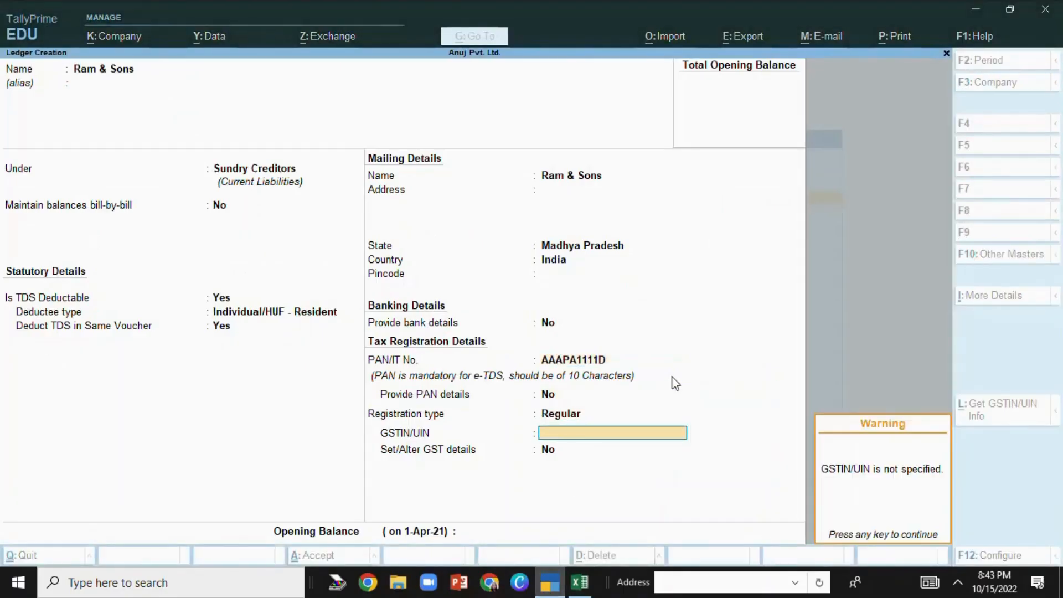
key(Return)
key(BackSpace)
key(BackSpace)
key(BackSpace)
text(y)
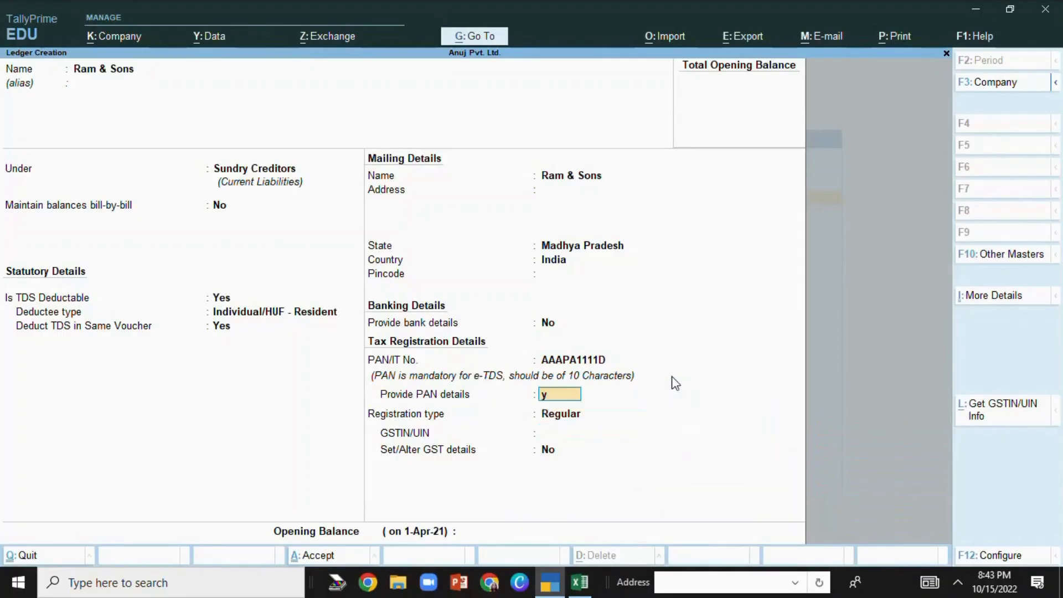
key(Return)
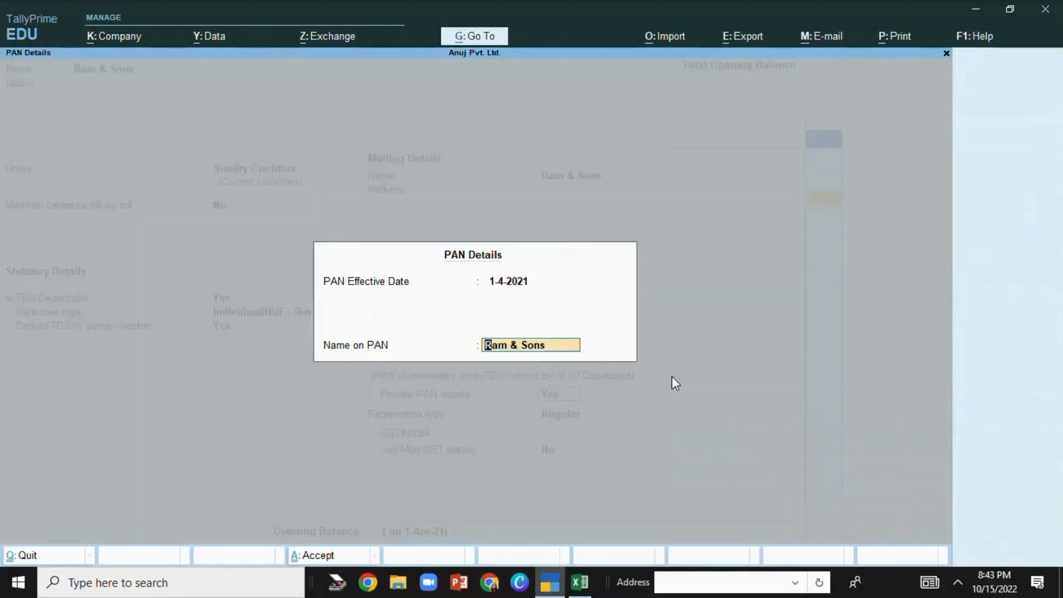
key(Return)
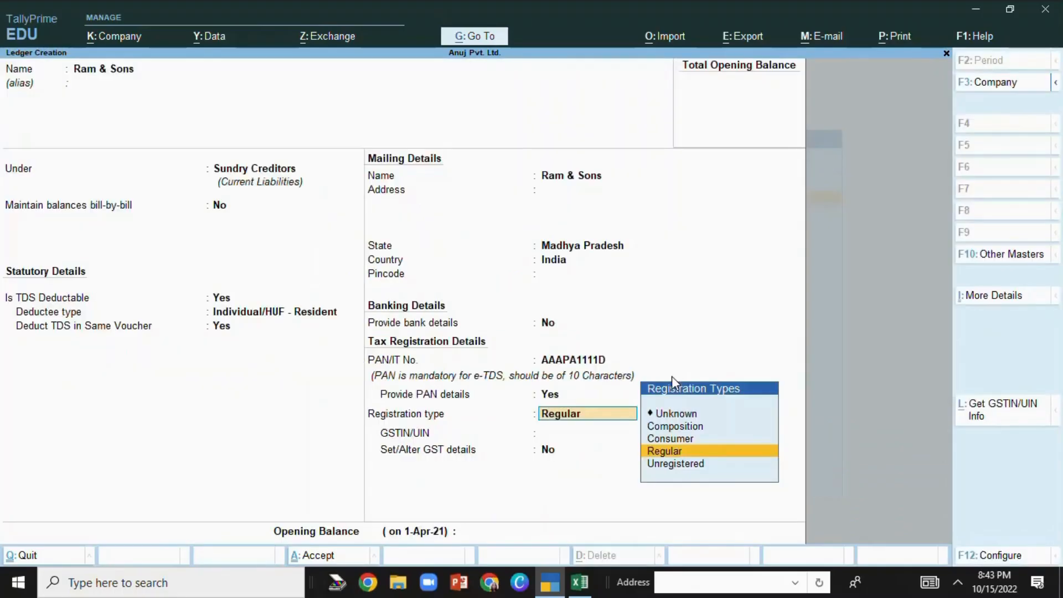
- Keep registration type Regular with blank GSTIN and GST details at No, save the Ram & Sons ledger and leave ledger creation
key(Return)
key(Return)
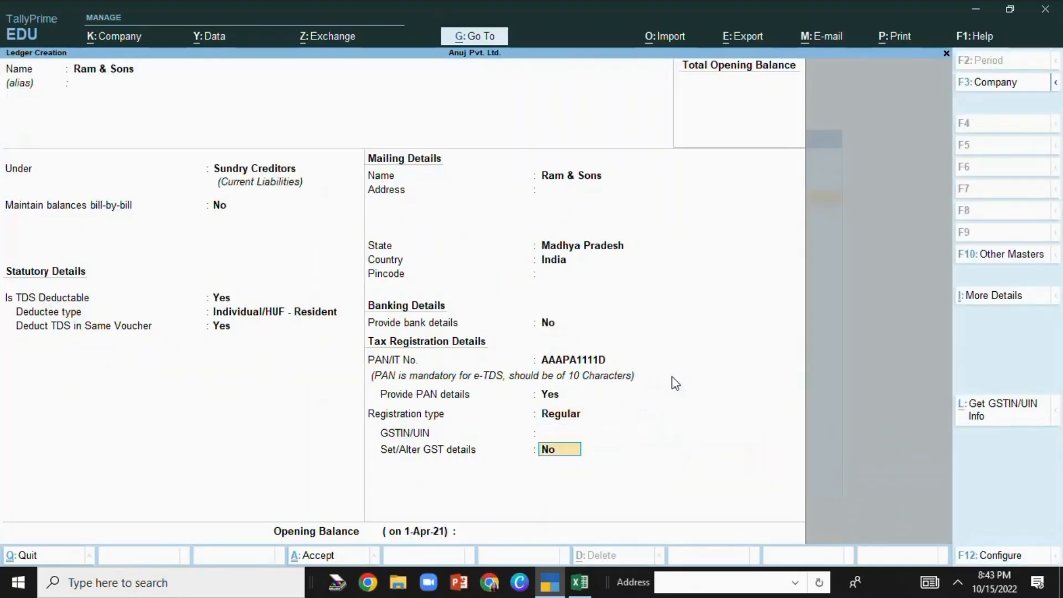
key(Return)
key(Return)
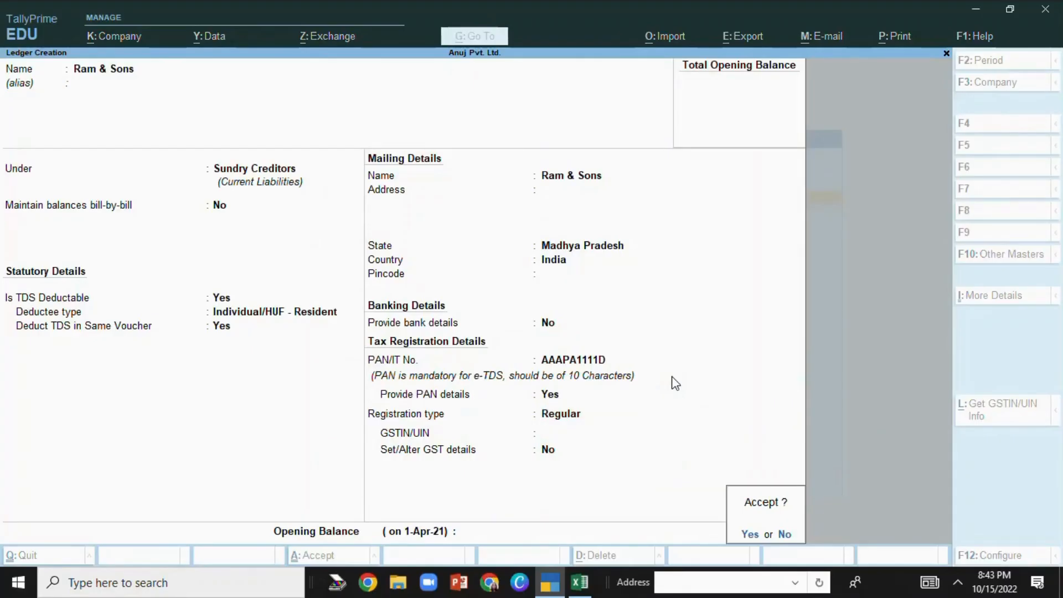
key(Return)
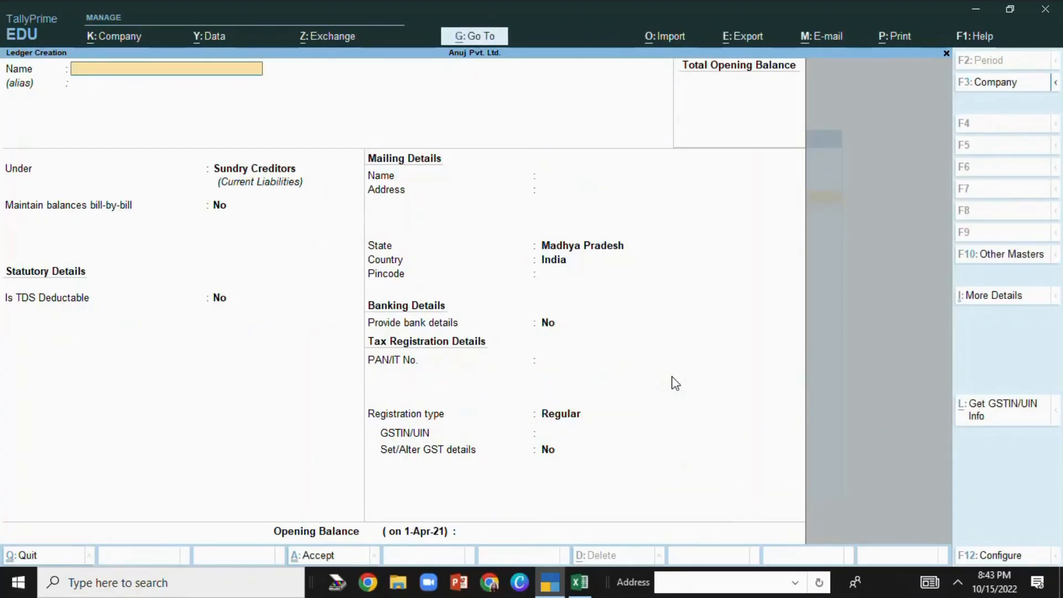
key(Escape)
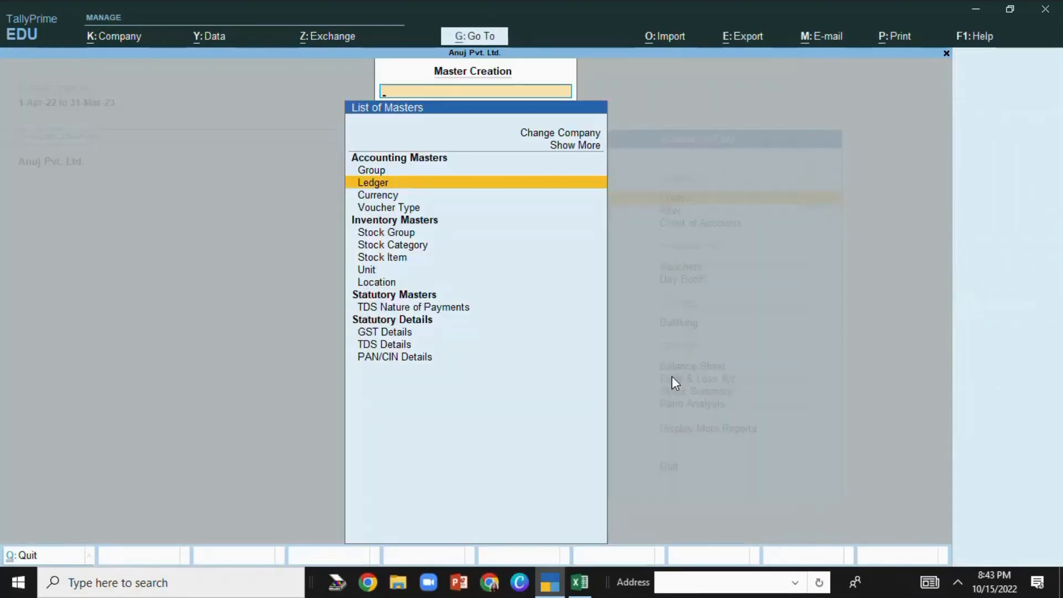
- Check the bill list in Excel, return to TallyPrime and open the second bill party's ledger for alteration
click(580, 584)
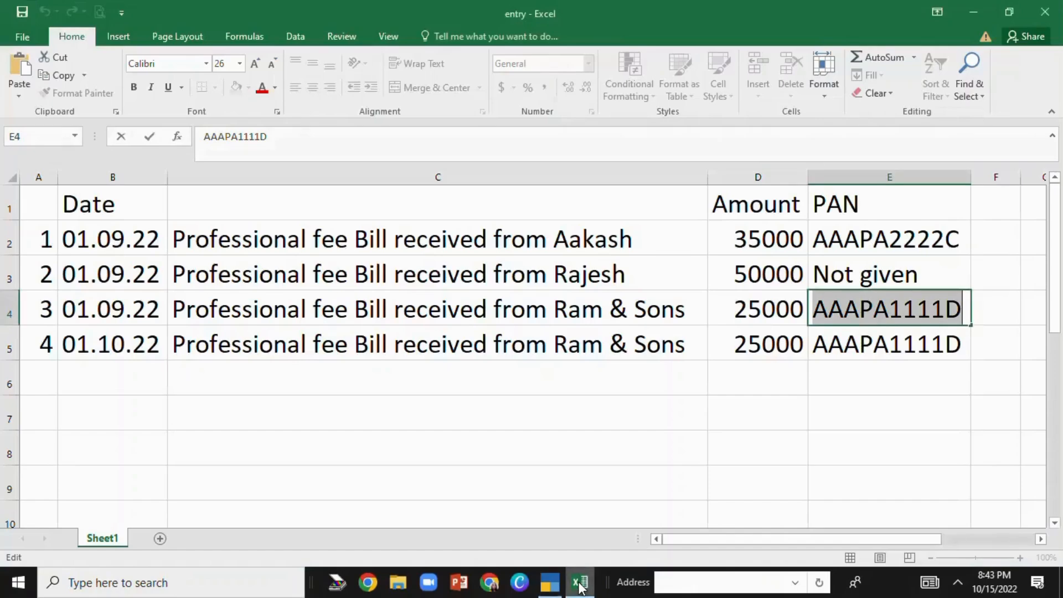
click(579, 583)
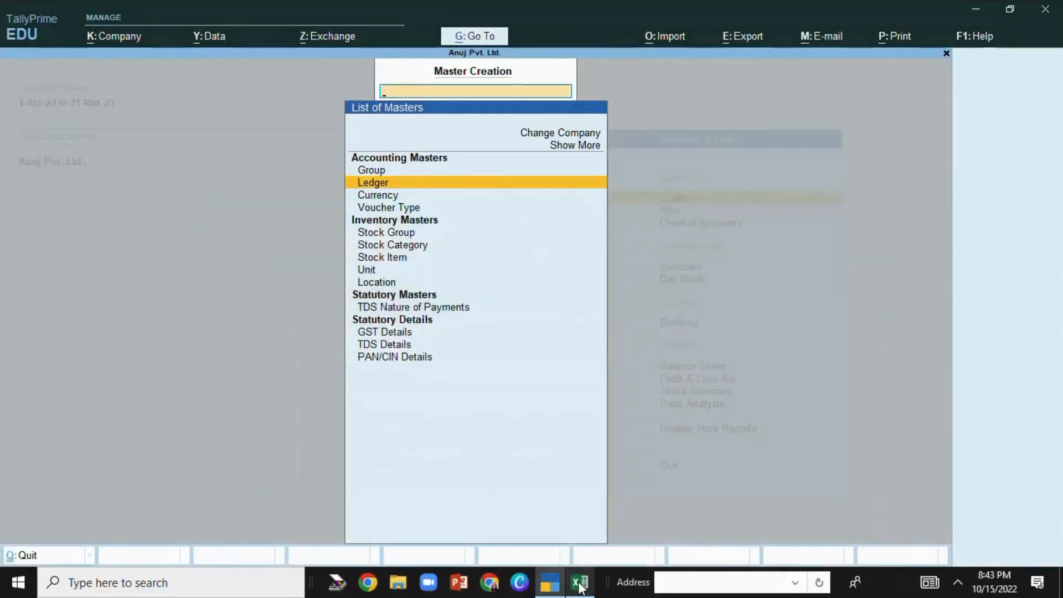
key(Escape)
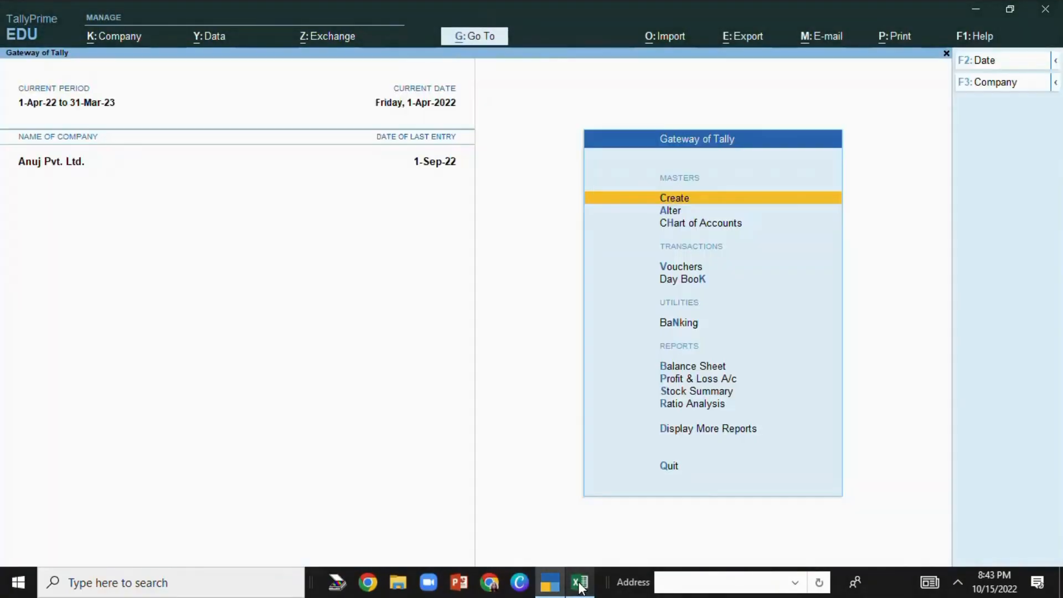
key(Down)
key(Return)
key(Down)
key(Return)
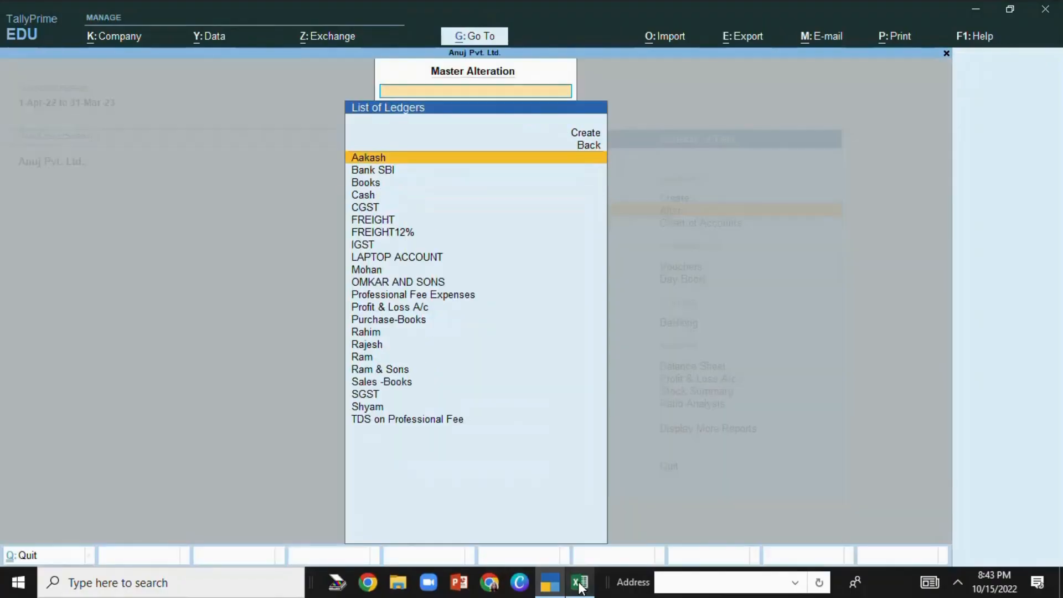
key(Down)
key(Down)
key(Down)
key(Down)
key(Down)
key(Down)
key(Down)
key(Down)
key(Down)
key(Down)
key(Down)
key(Down)
key(Down)
key(Down)
key(Down)
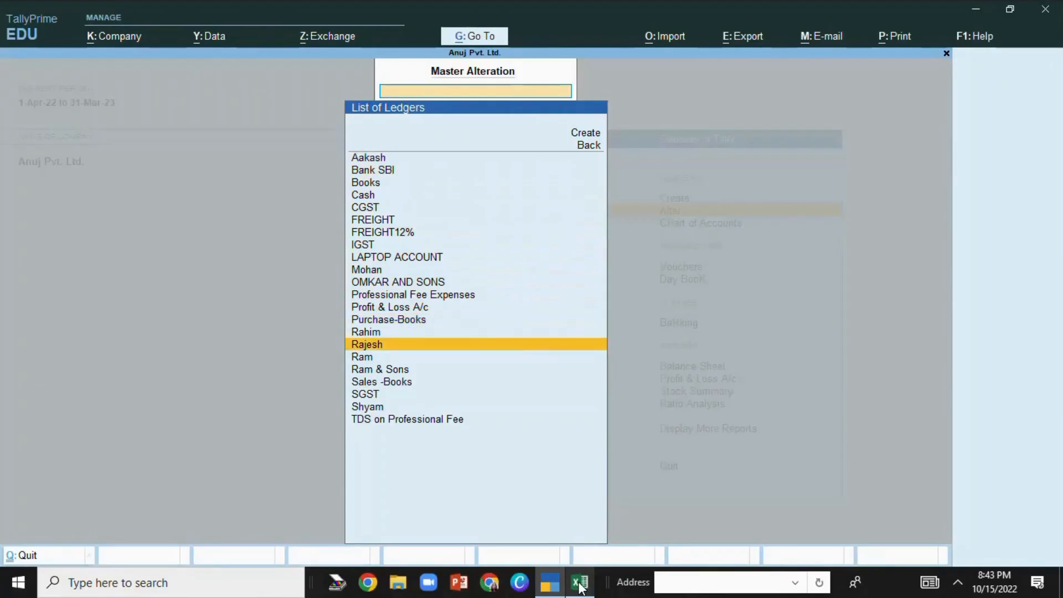
key(Return)
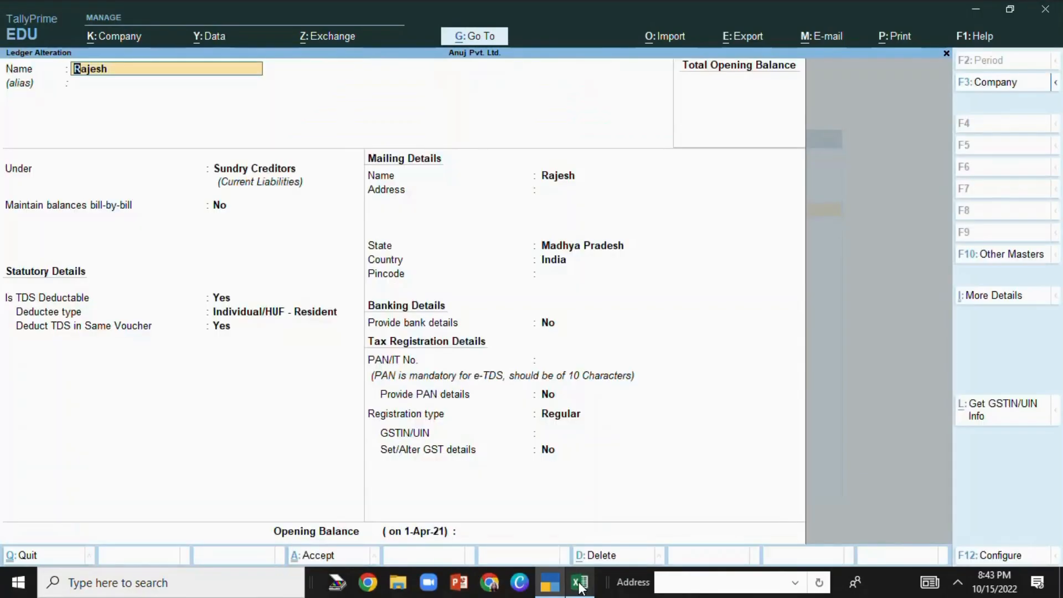
- Keep the second party's existing TDS, mailing and bank details and blank PAN, and set Provide PAN details to Yes
key(Return)
key(Return)
key(Return)
key(Return)
key(Return)
key(Return)
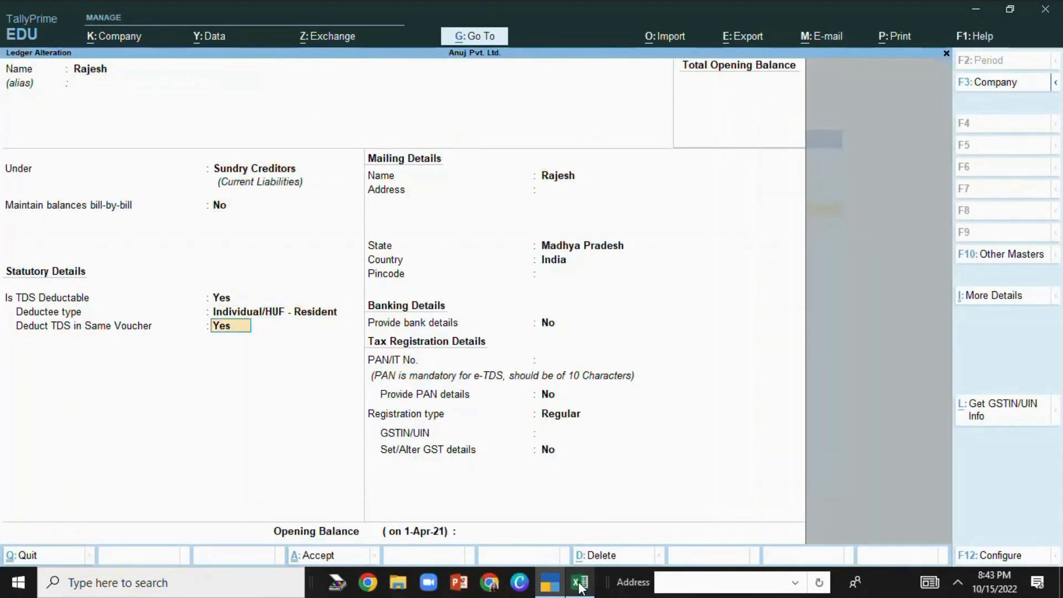
key(Return)
key(Return)
key(Return)
key(Return)
key(Return)
key(Return)
key(Return)
key(Return)
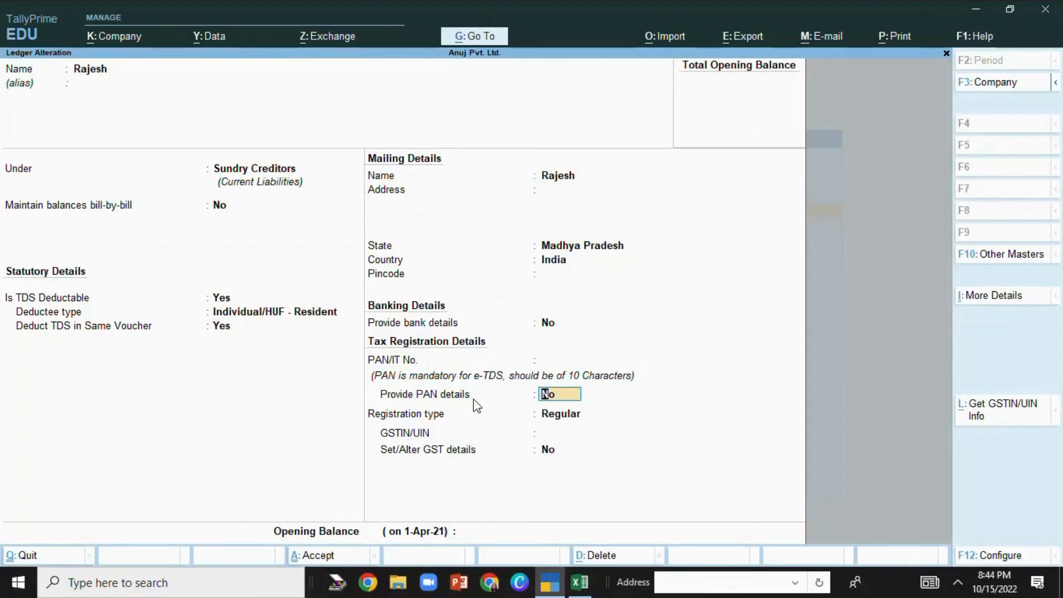
text(y)
key(Return)
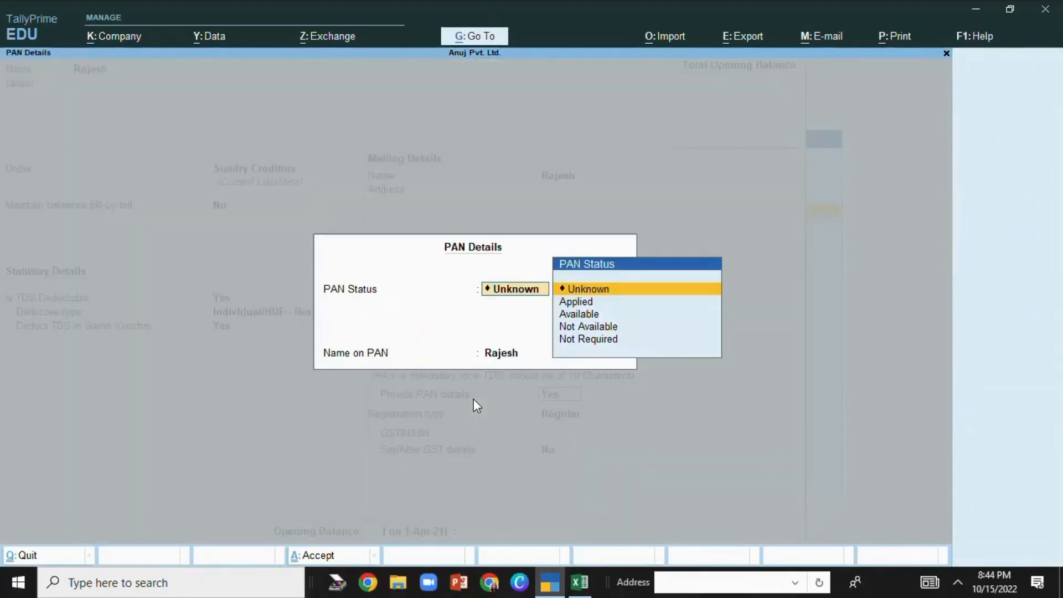
- Set the second party's PAN status to Not Available, leaving the deductee reference and tax identification number blank and keeping the name on PAN
key(Down)
key(Down)
key(Down)
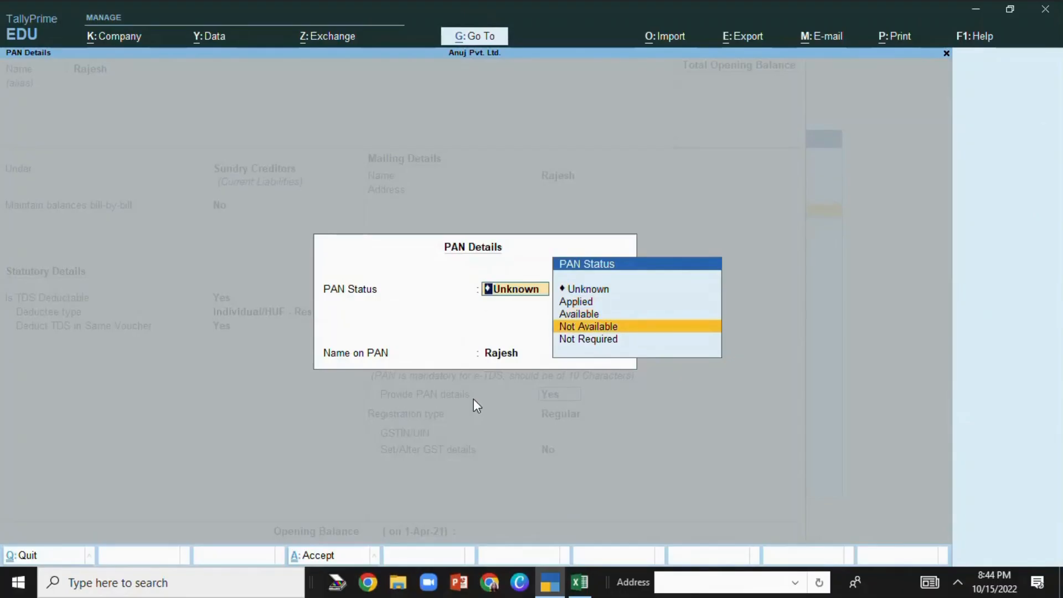
key(Return)
key(Return)
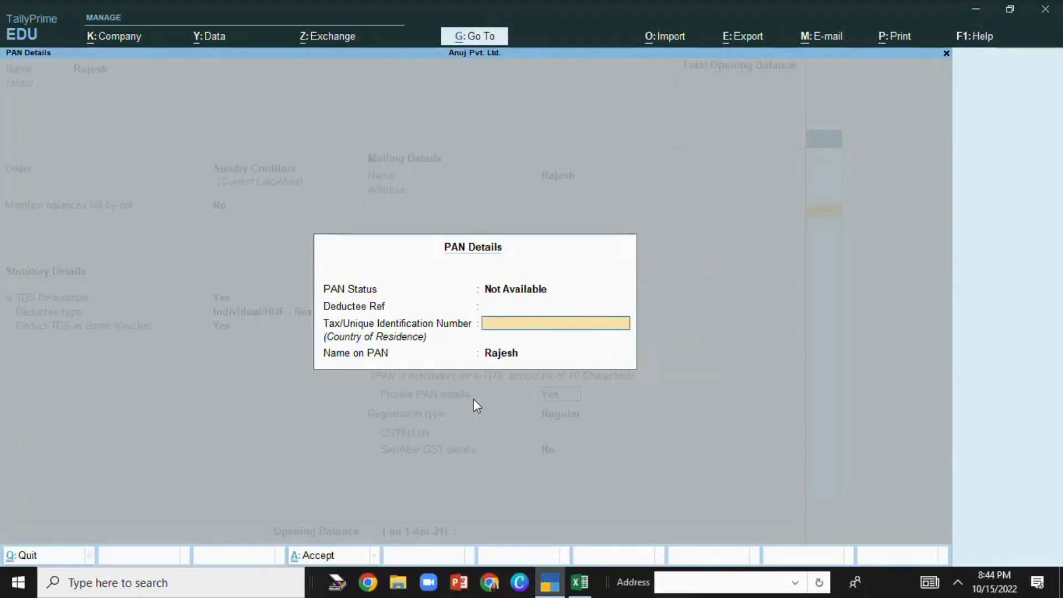
key(Return)
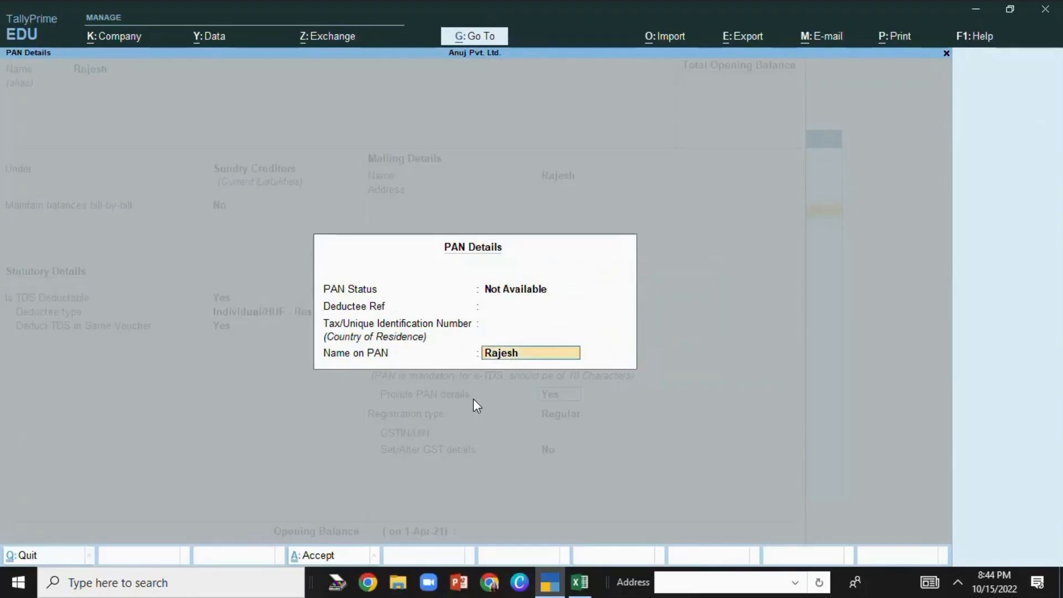
key(Return)
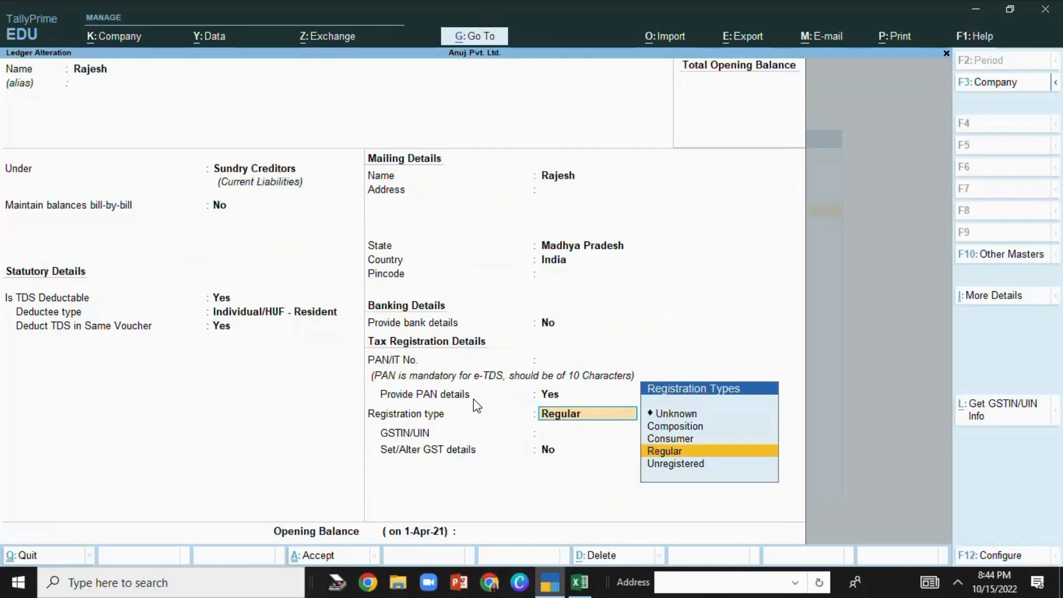
- Keep registration type Regular and GST details at No, save the altered ledger and return to the Gateway of Tally
key(Return)
key(Return)
key(Return)
key(Return)
key(Return)
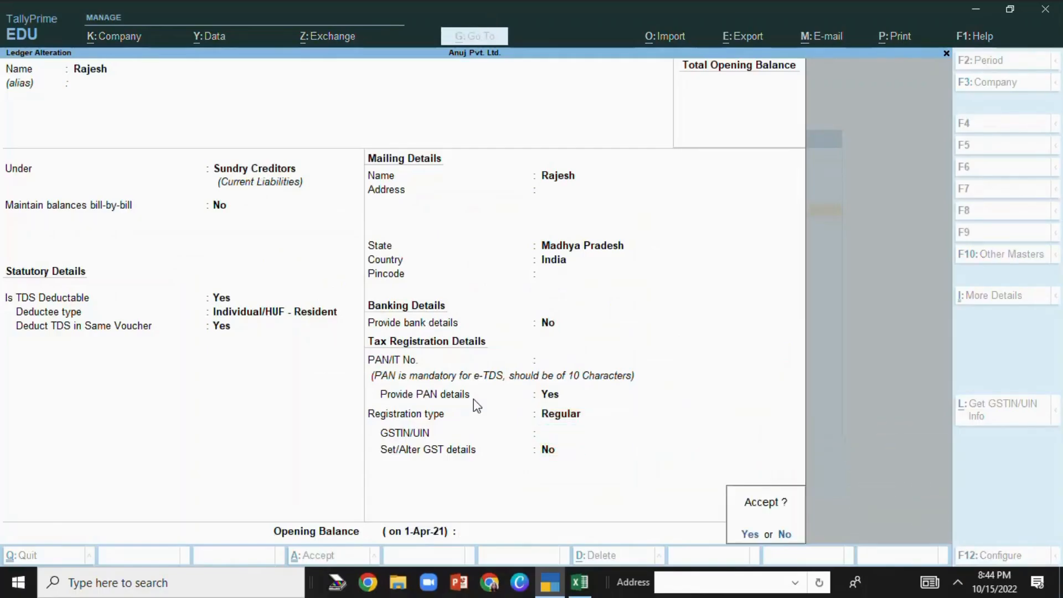
key(Return)
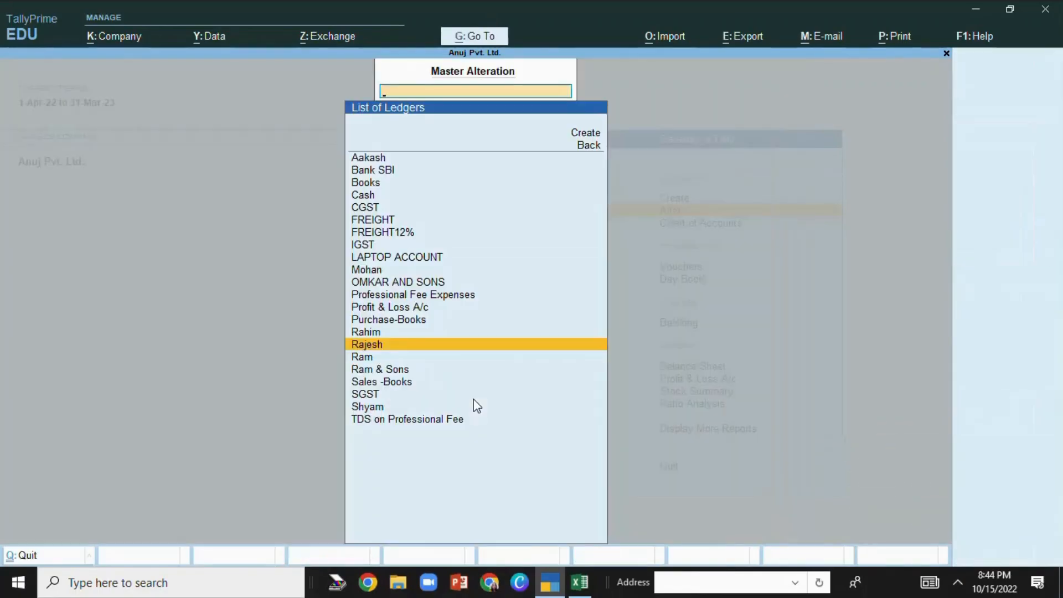
key(Escape)
key(Escape)
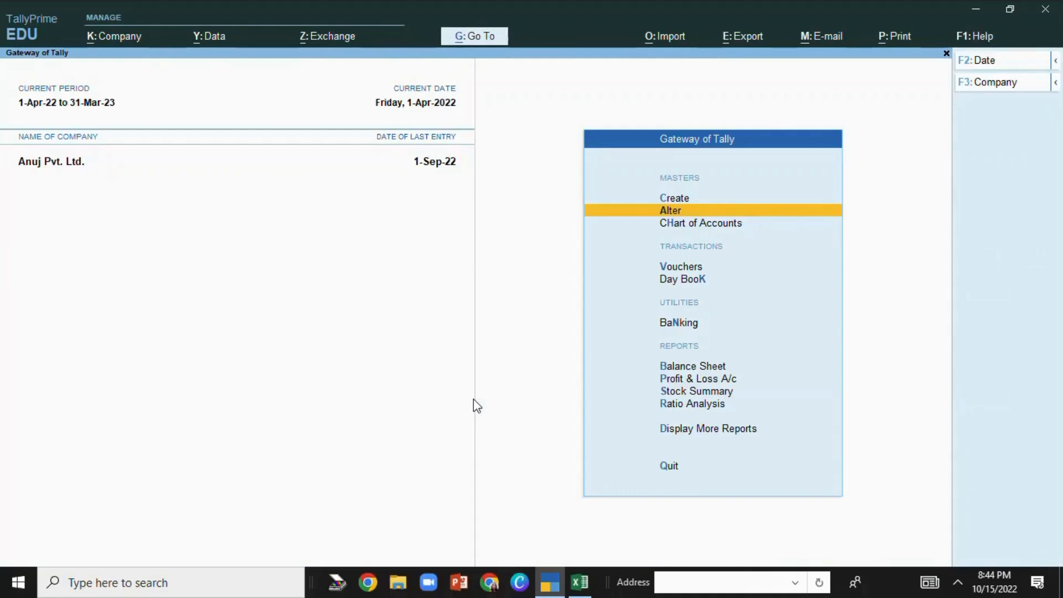
- Open voucher entry from the Gateway of Tally and switch the voucher type to Journal
key(Down)
key(Down)
key(Up)
key(Up)
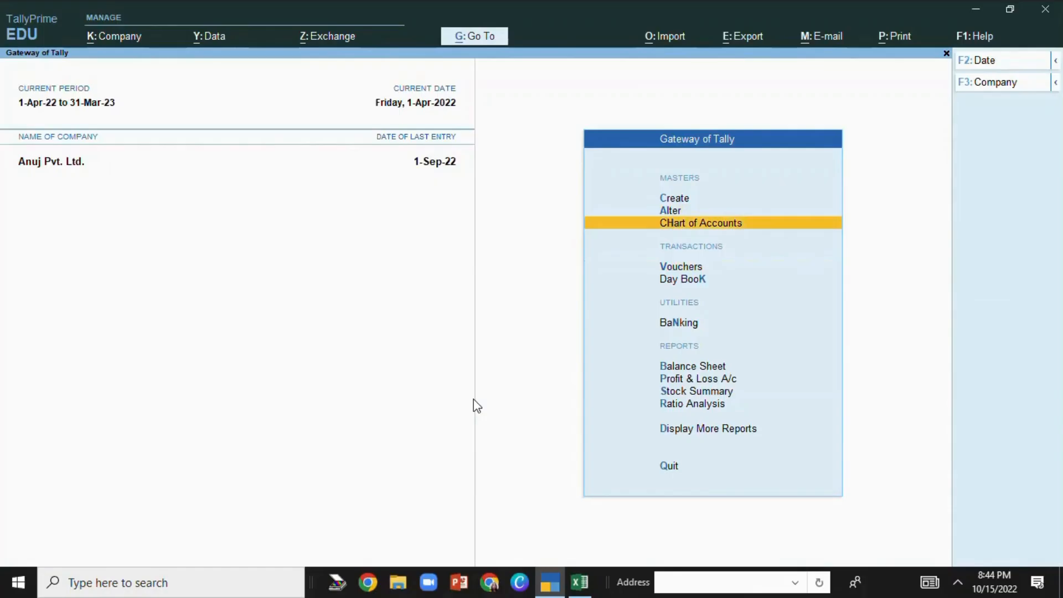
key(Down)
key(Down)
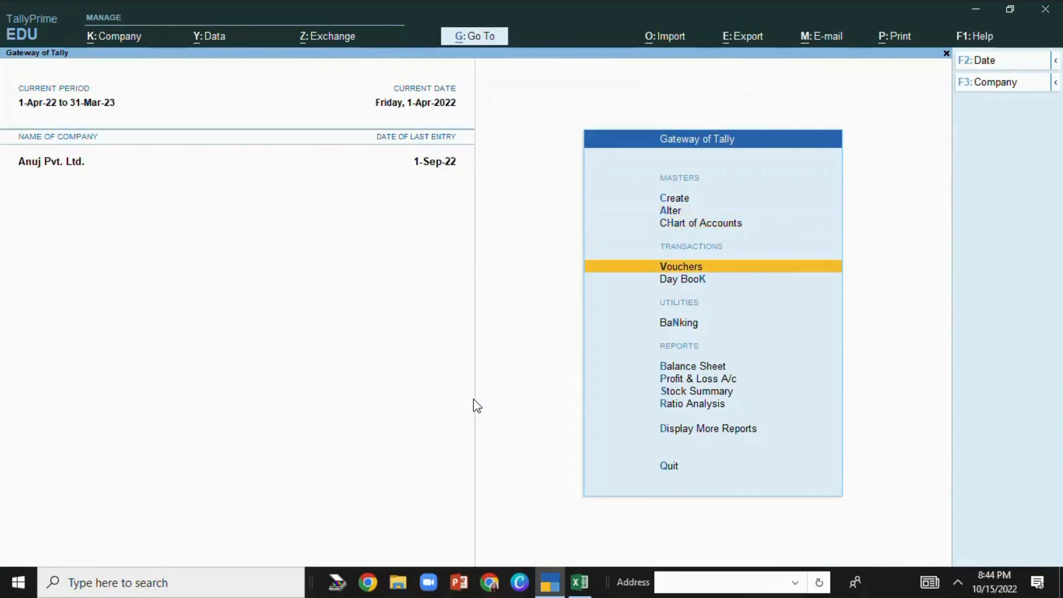
key(Return)
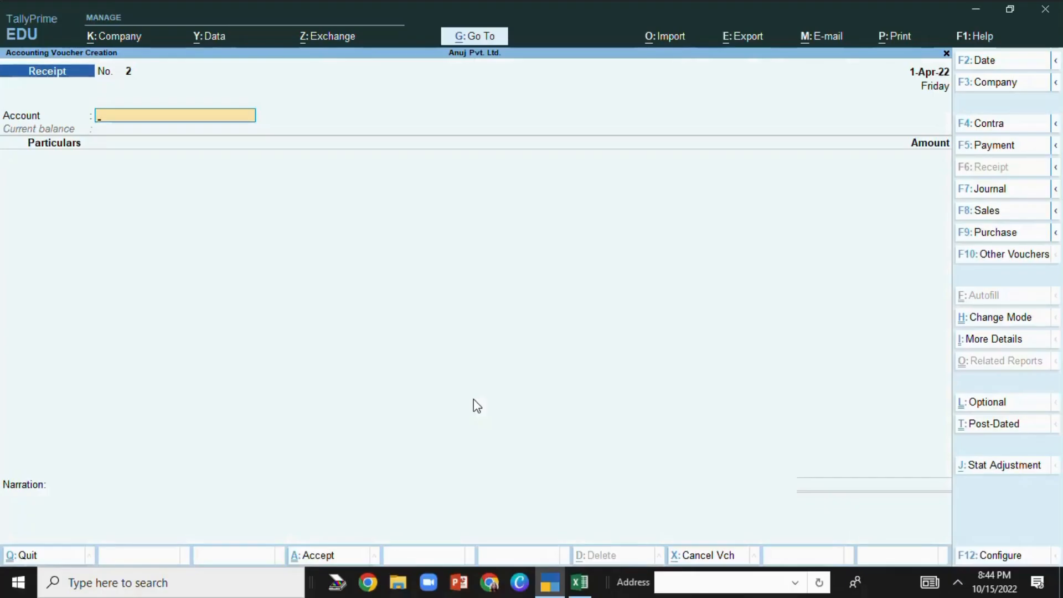
click(996, 194)
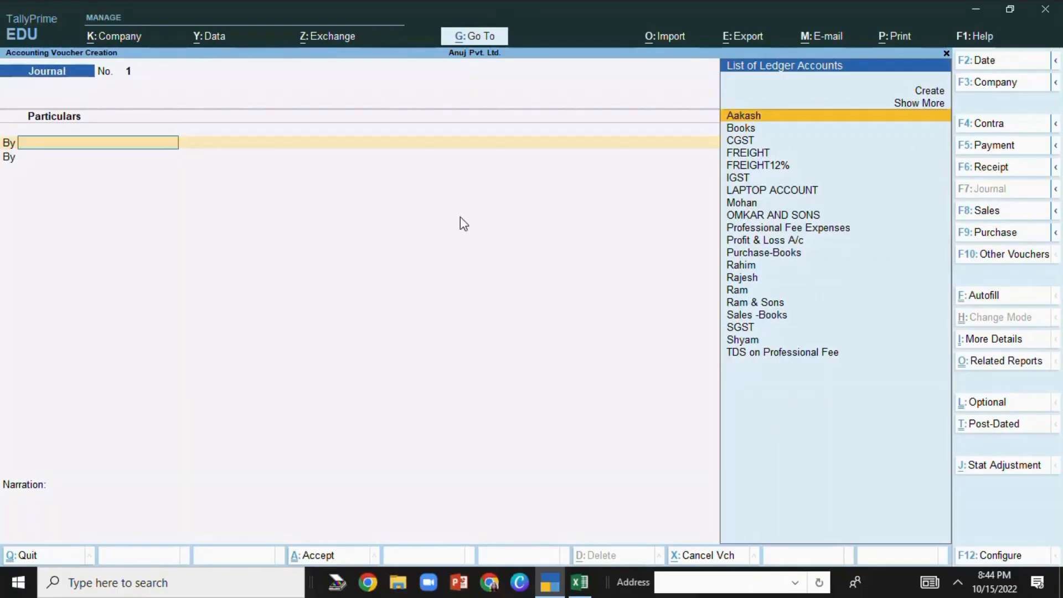
- Check the first bill in Excel, return to TallyPrime and choose Professional Fee Expenses as the debit ledger, leaving its tax classification blank
click(580, 581)
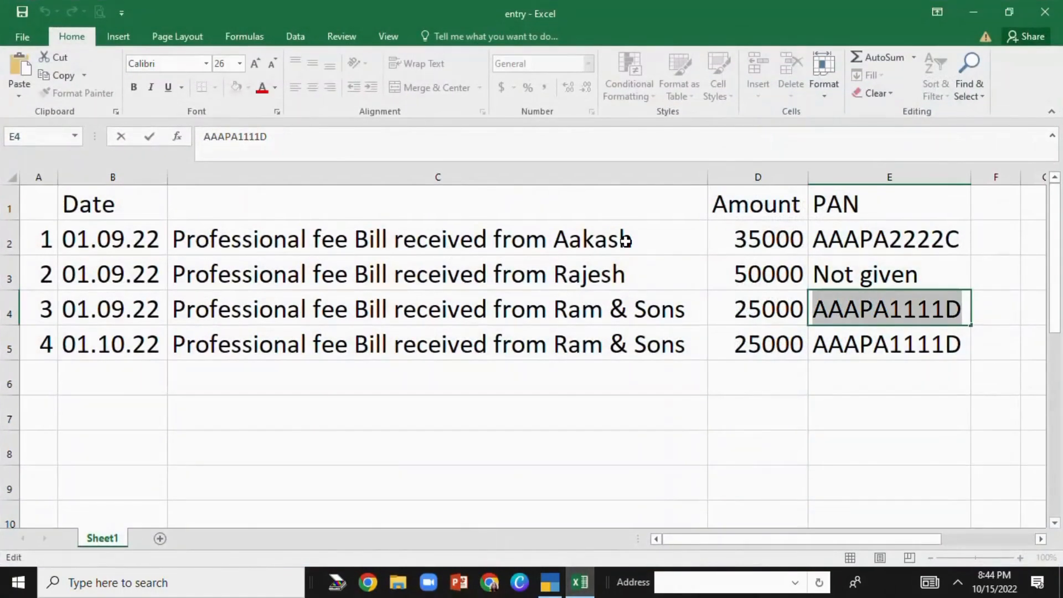
click(598, 242)
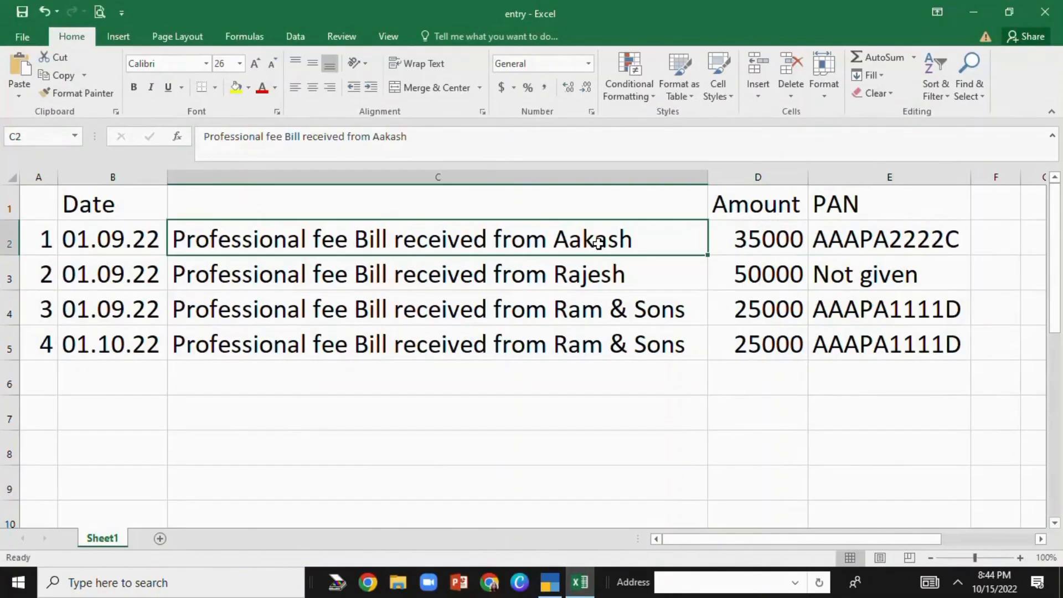
click(551, 587)
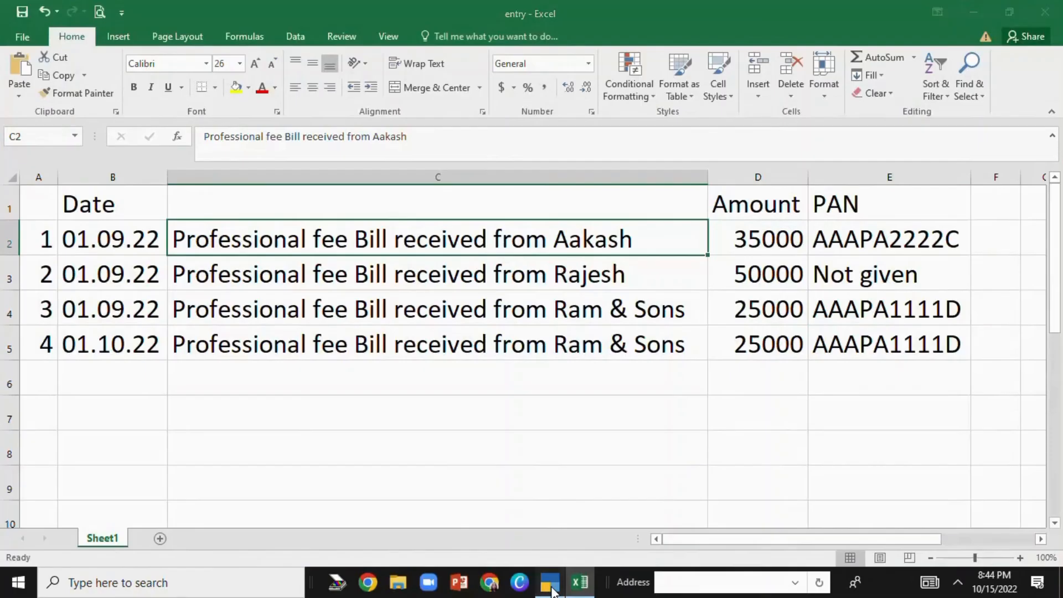
text(P)
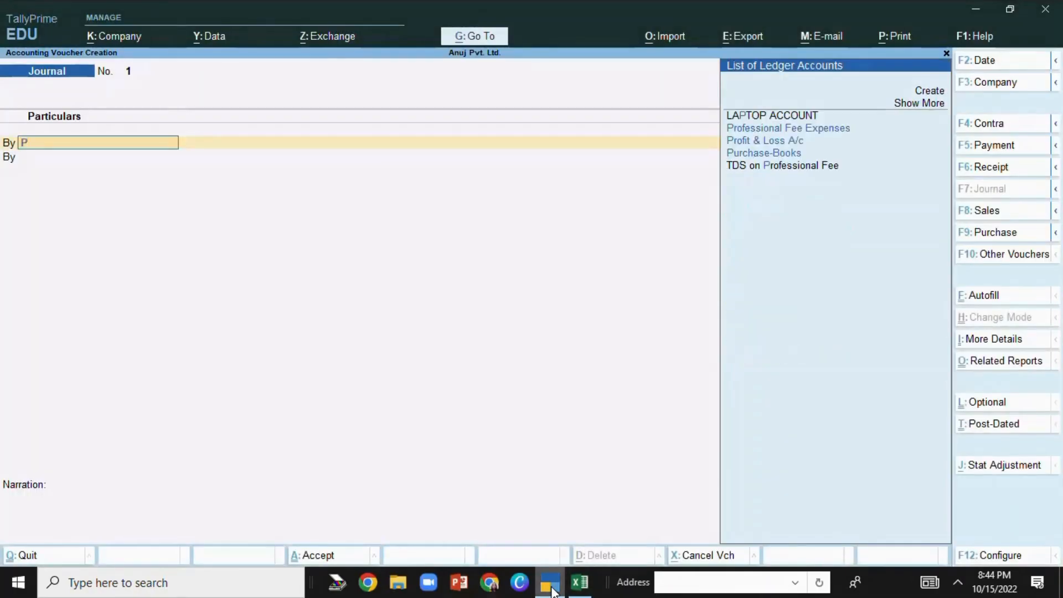
text(ro)
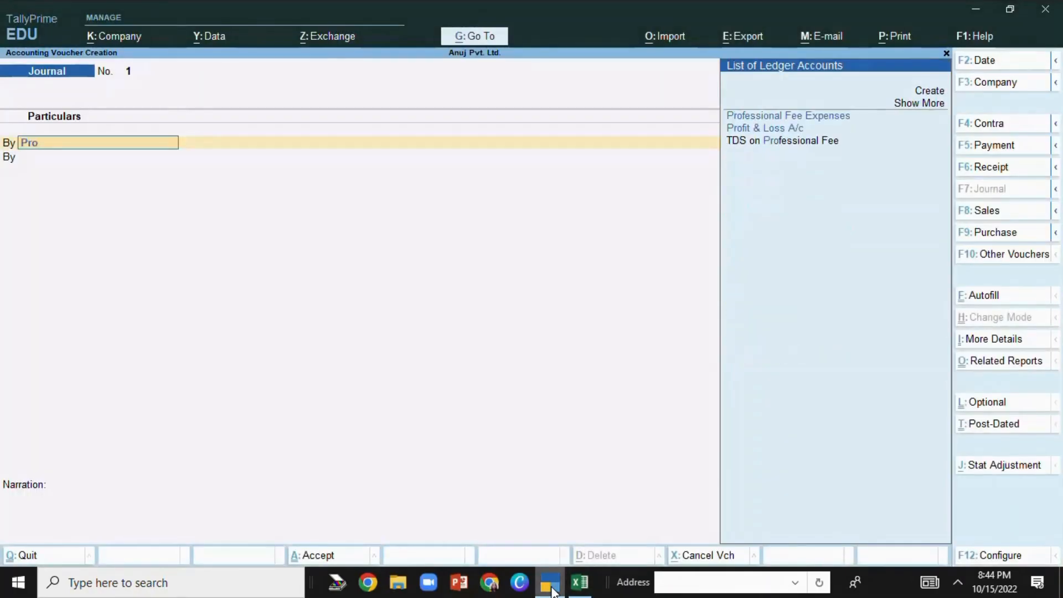
key(Return)
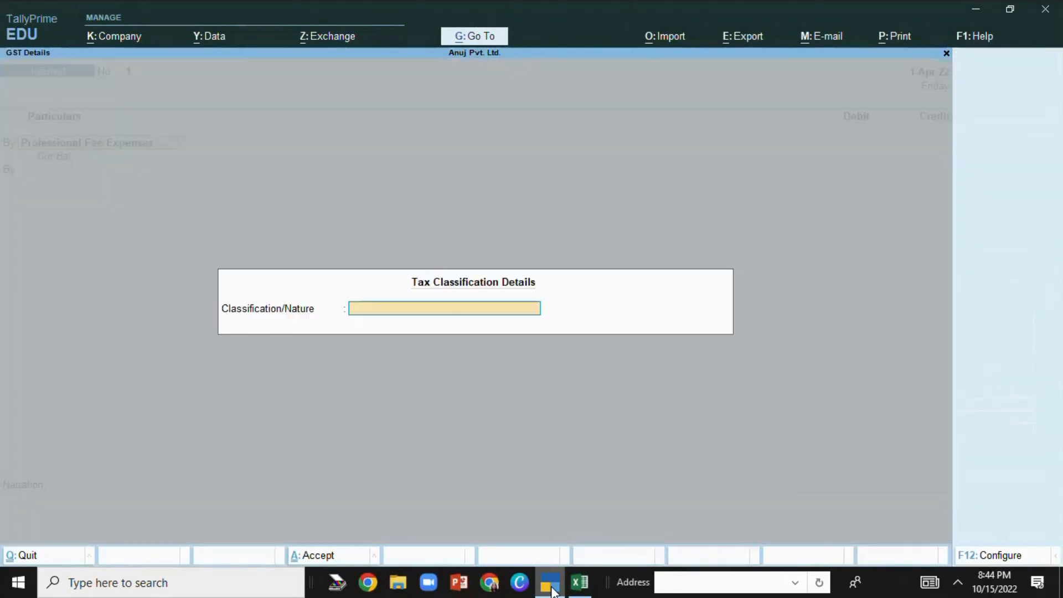
key(Return)
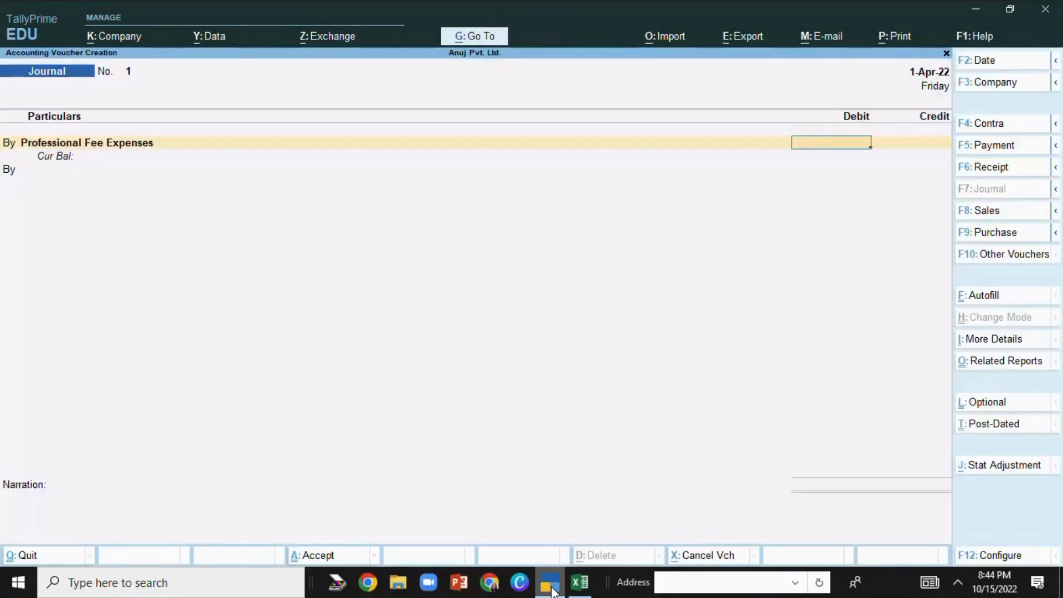
- Recheck the first bill's amount in Excel and debit Professional Fee Expenses with 35,000 in the journal voucher
click(579, 590)
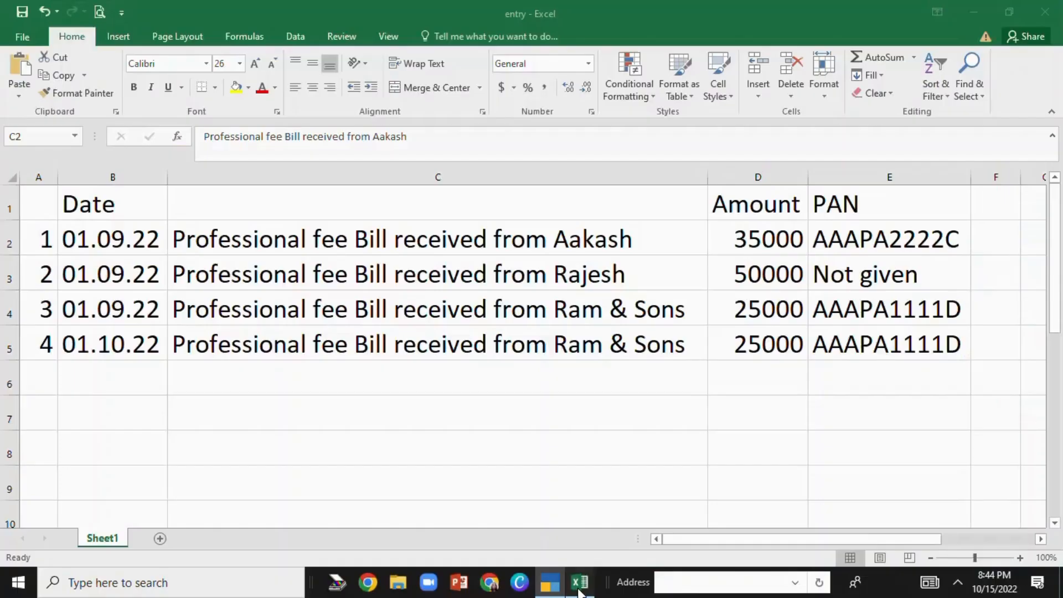
click(579, 590)
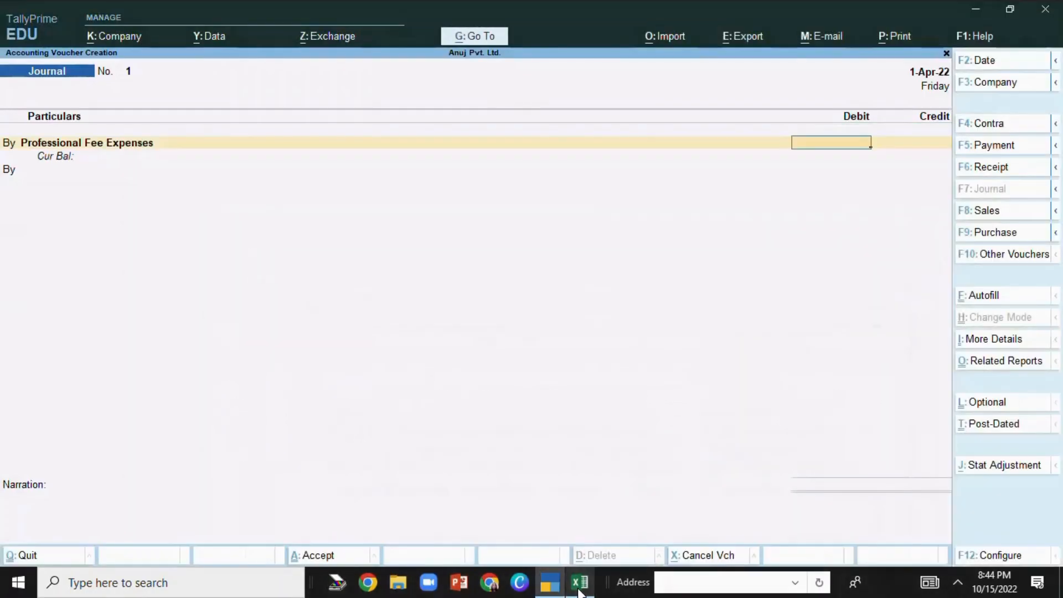
text(35000)
key(Return)
key(Return)
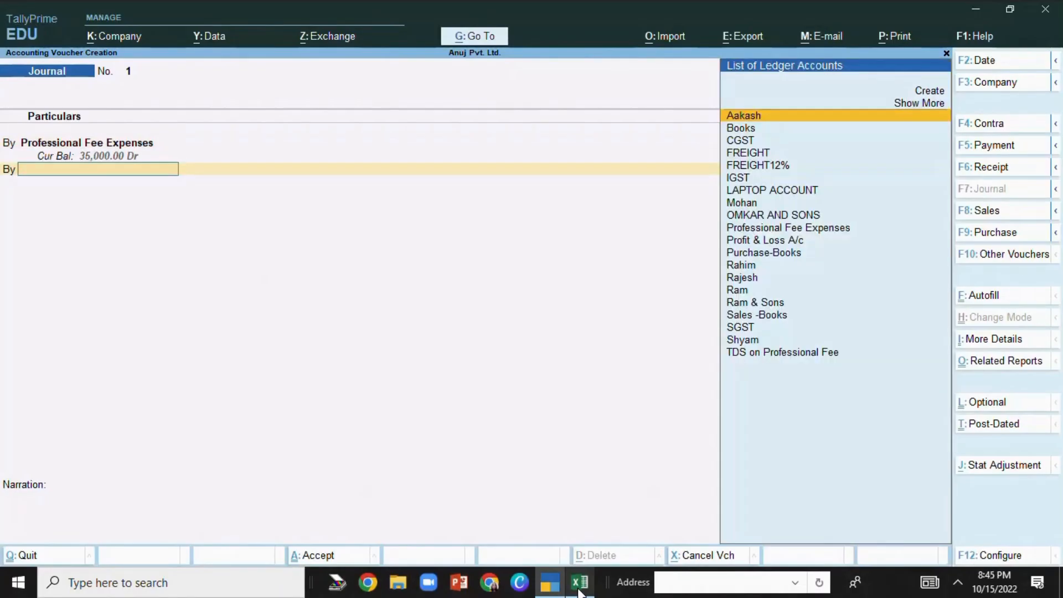
- Check the first bill's party in Excel and select that party's ledger on the second journal line, leaving the debit amount blank
click(579, 590)
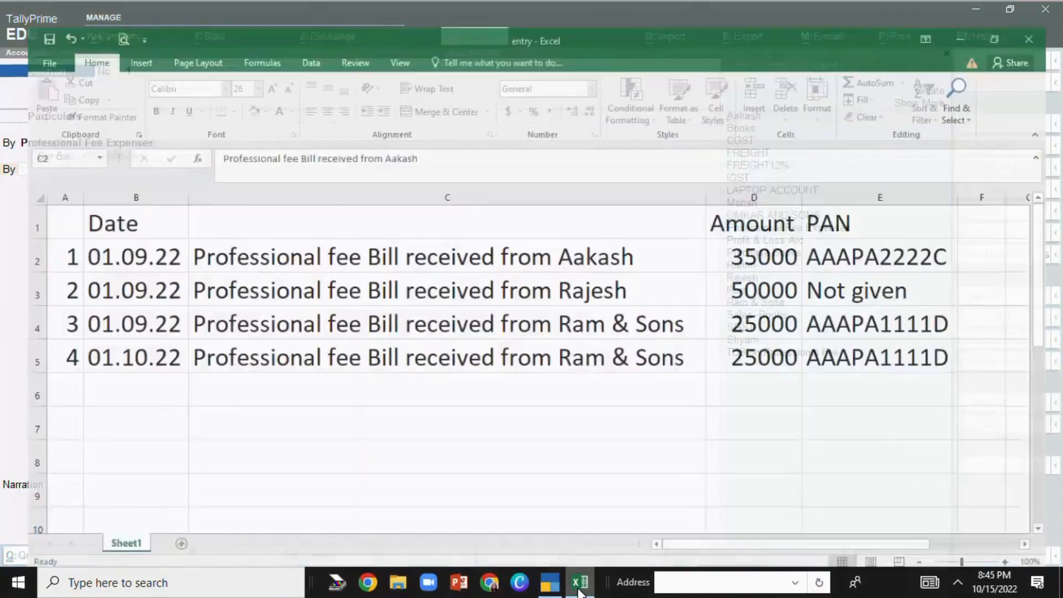
click(579, 590)
text(Aa)
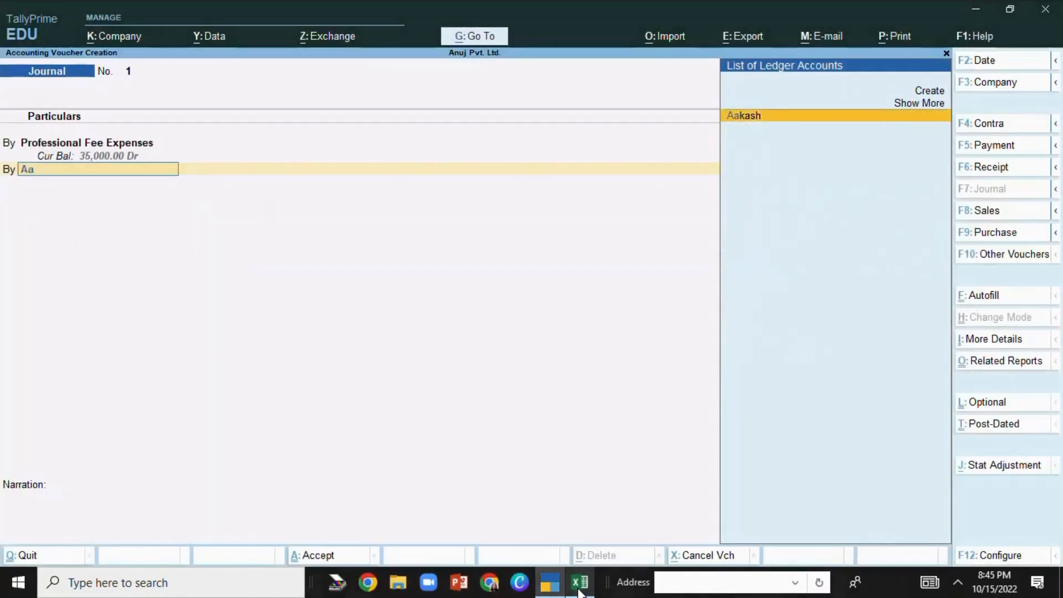
key(Return)
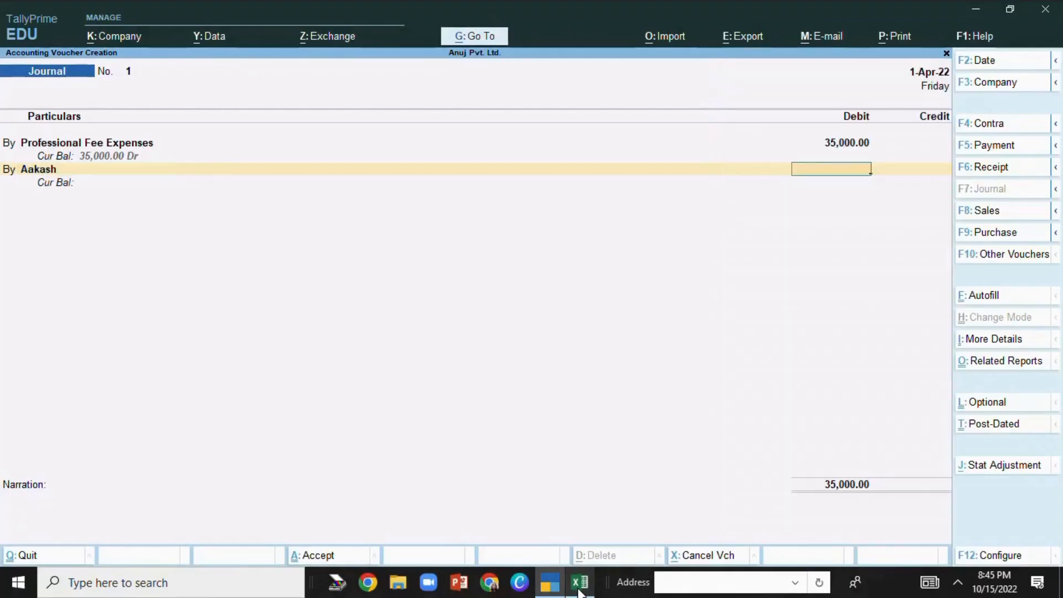
key(Return)
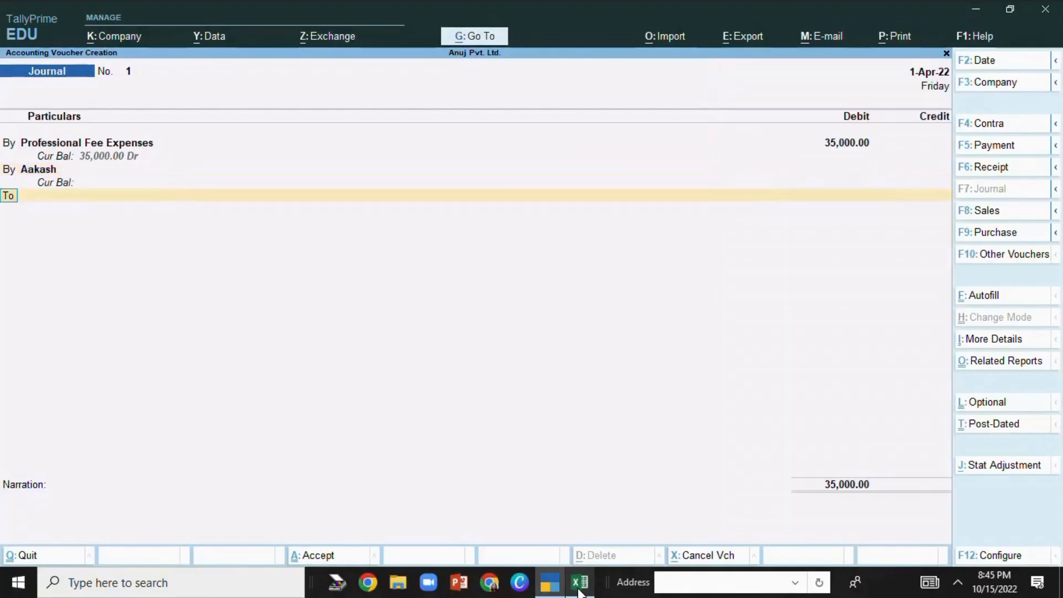
- Change the first bill party's line from By to To and credit the party with 31,500
key(BackSpace)
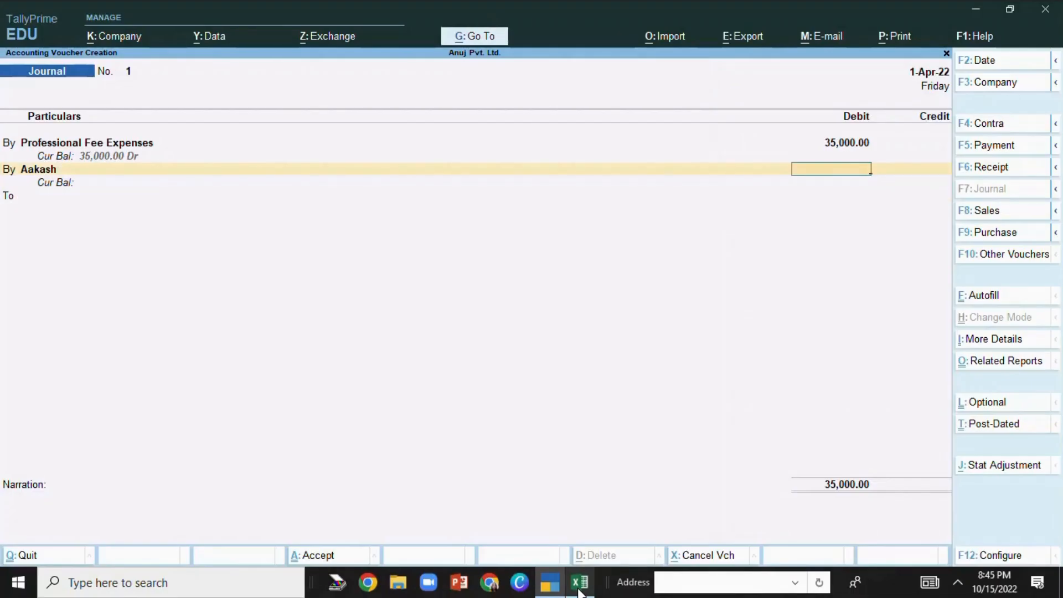
key(BackSpace)
key(BackSpace)
text(t)
key(Return)
key(Return)
text(31500)
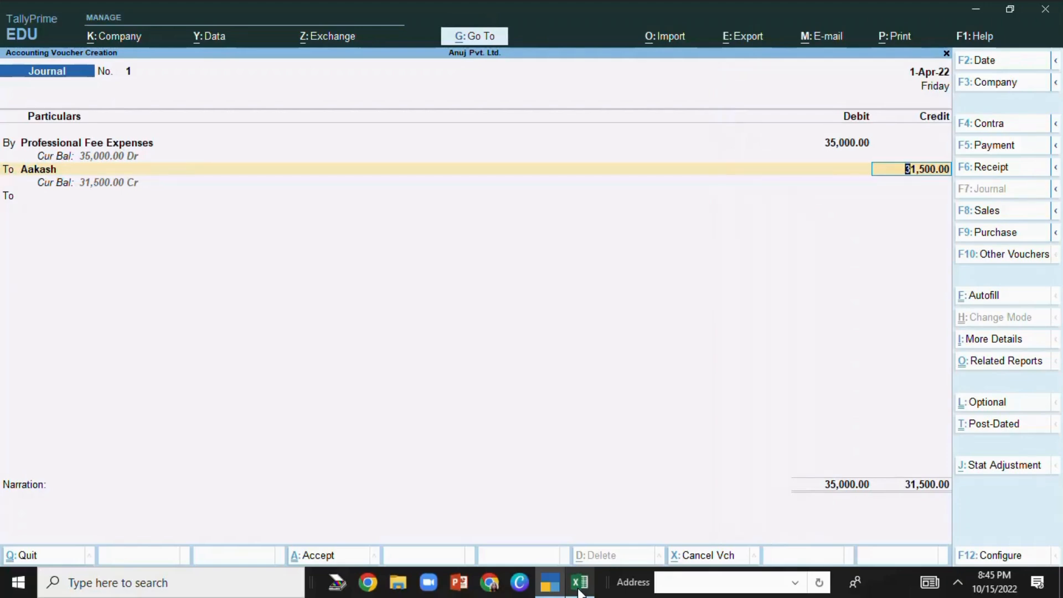
key(Return)
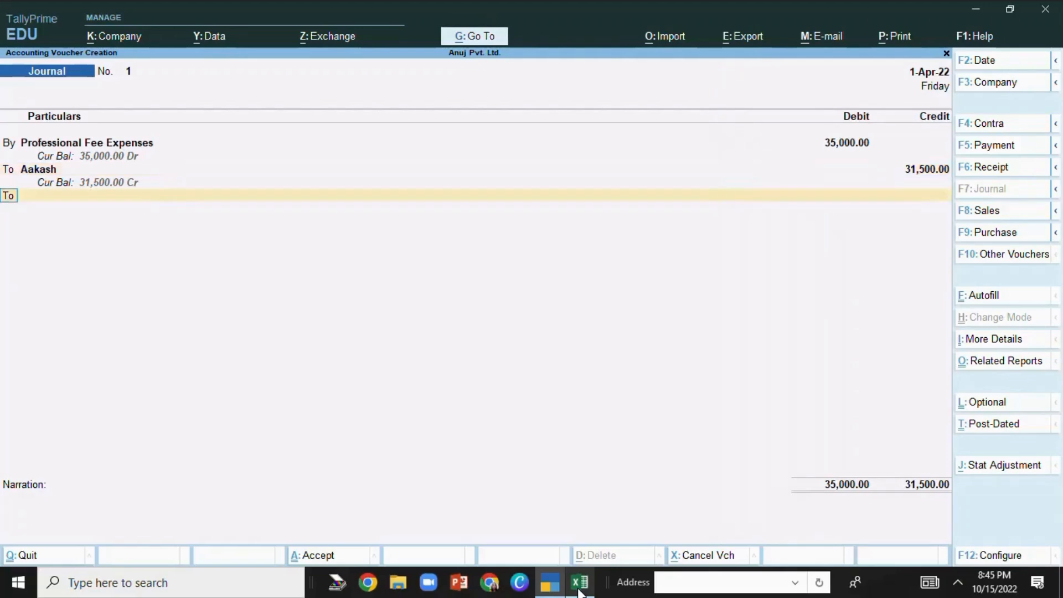
- Credit TDS on Professional Fee with 3,500, leave the narration blank and save the journal voucher
key(Return)
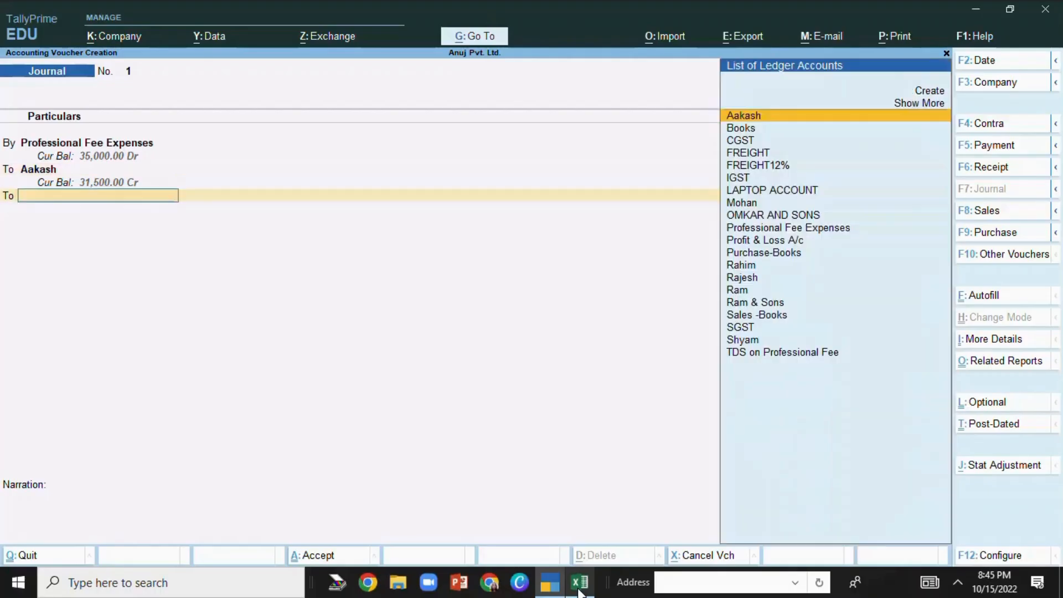
text(Tds)
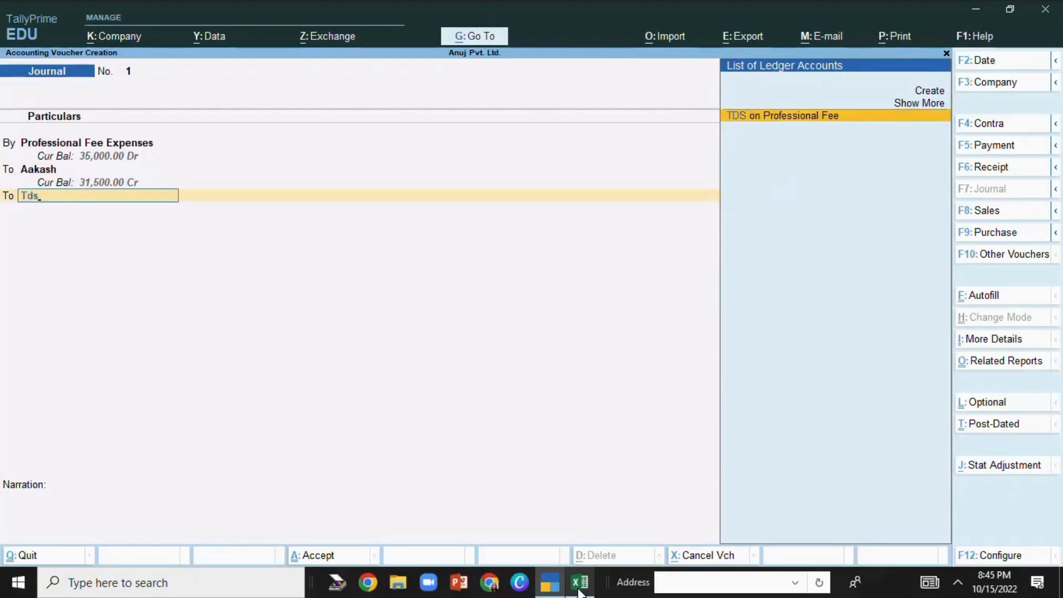
key(Return)
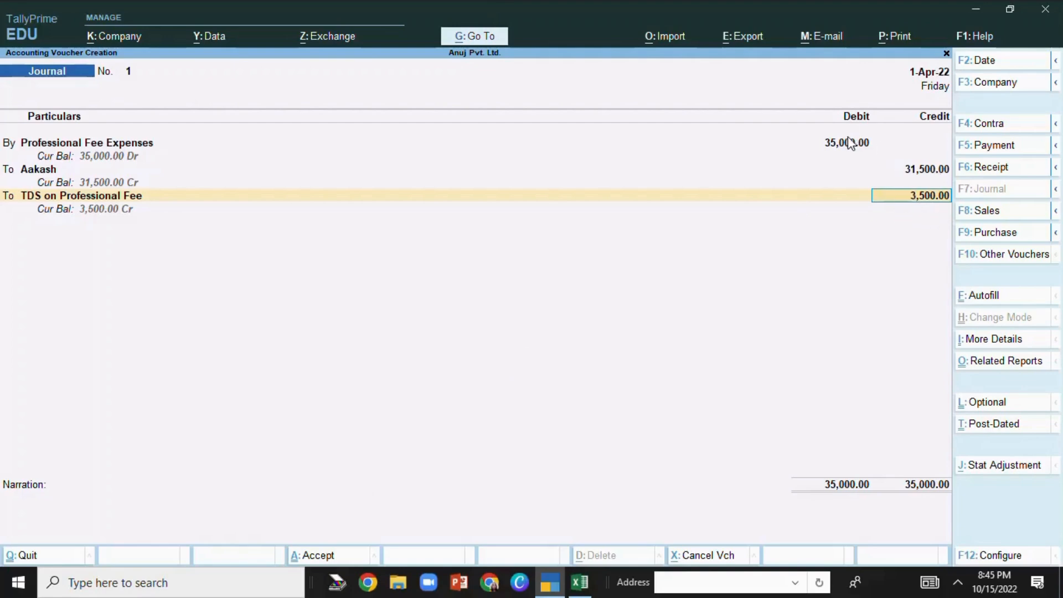
key(Return)
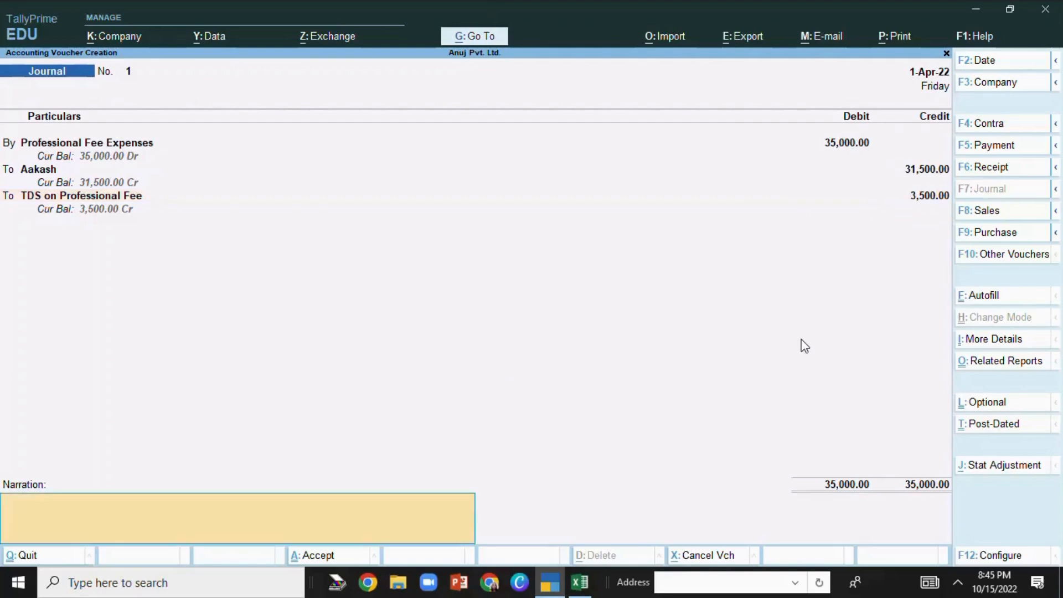
key(Return)
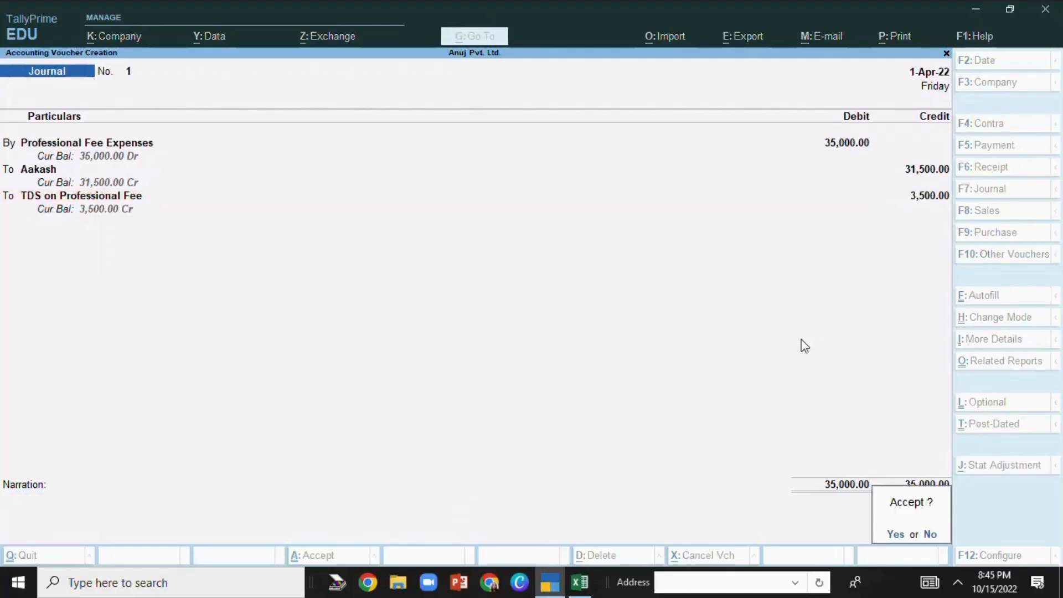
key(Return)
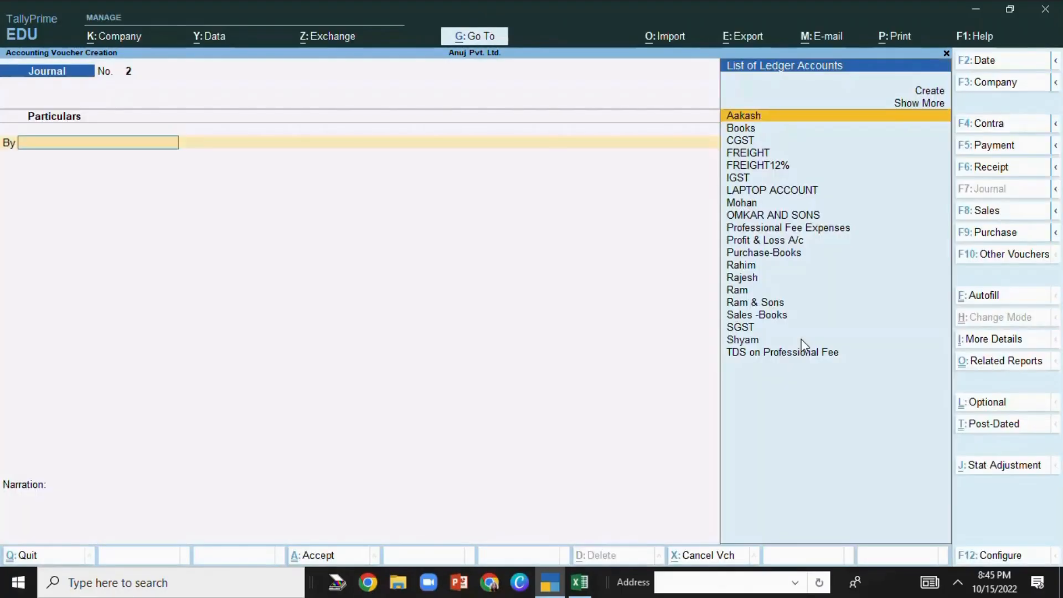
- Check the second bill in Excel and select Professional Fee Expenses as the debit ledger in the new journal voucher
click(579, 582)
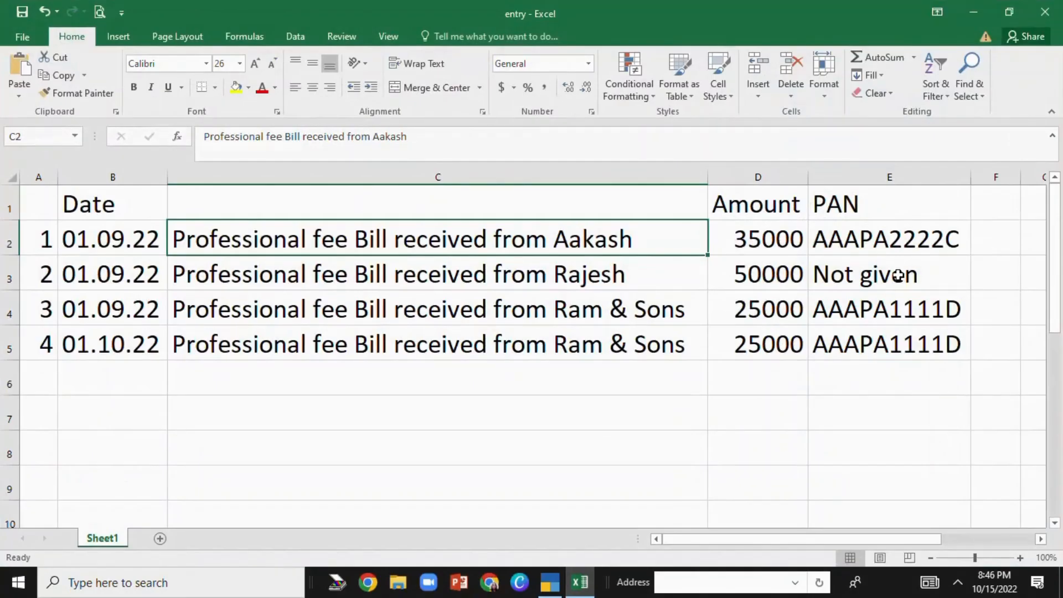
click(549, 584)
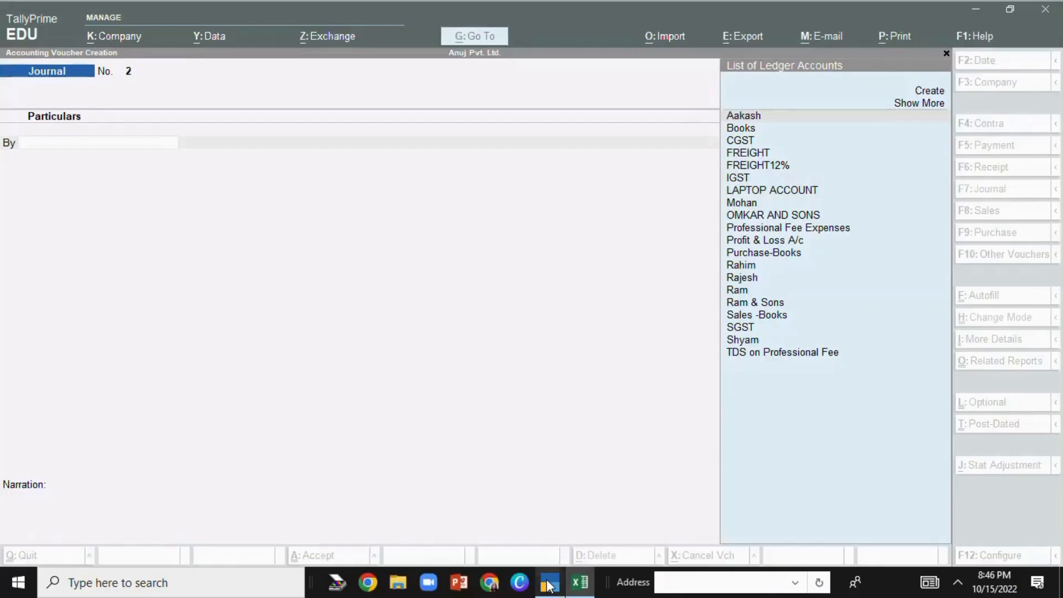
text(Prof)
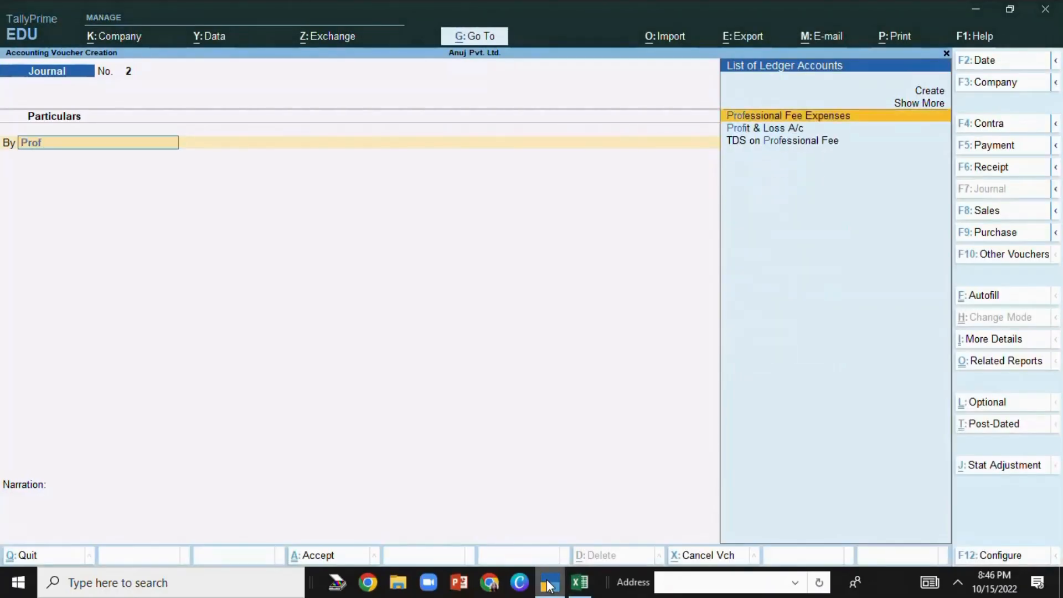
key(Return)
key(Return)
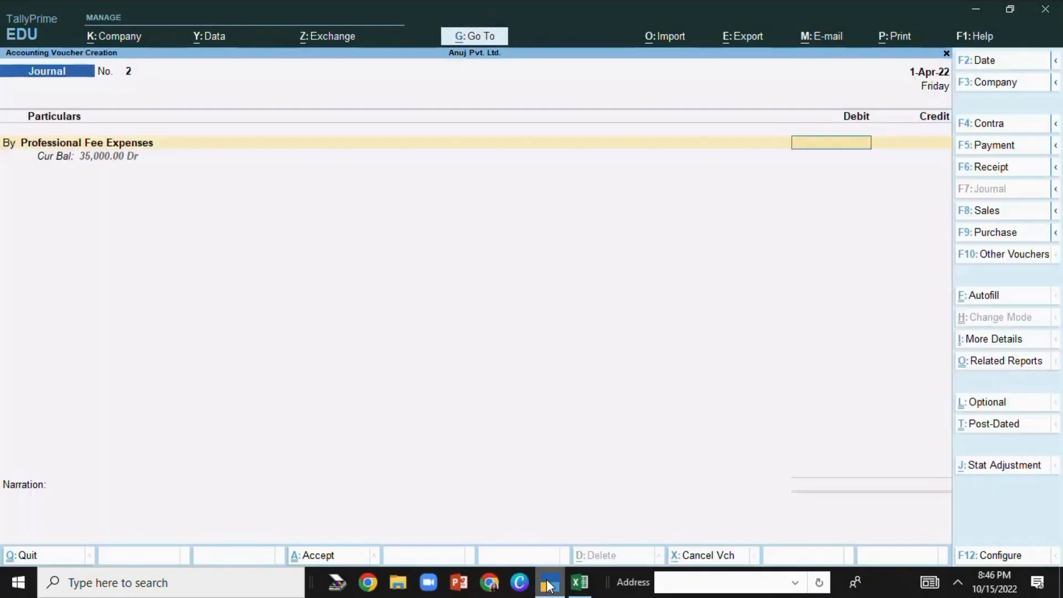
- Recheck the second bill's amount in Excel, debit Professional Fee Expenses with 50,000 and open the ledger choice for the credit line
click(579, 587)
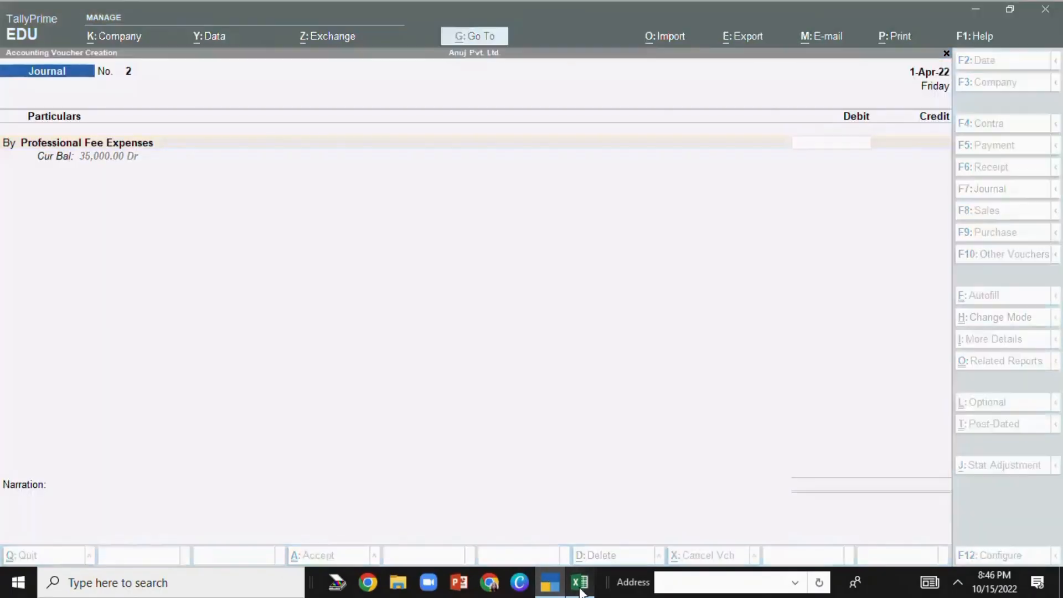
click(581, 590)
text(50000)
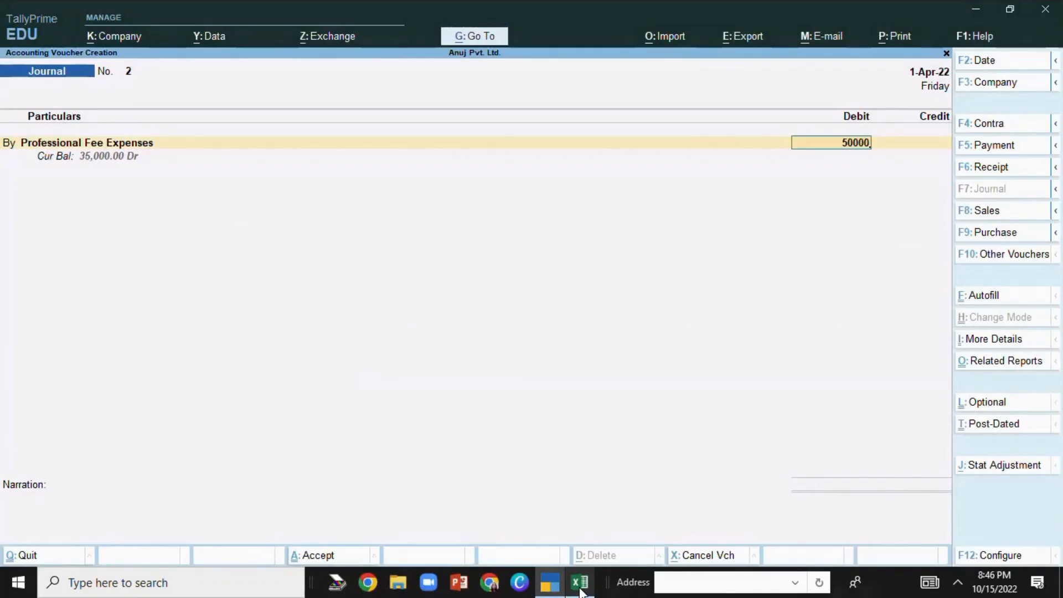
key(Return)
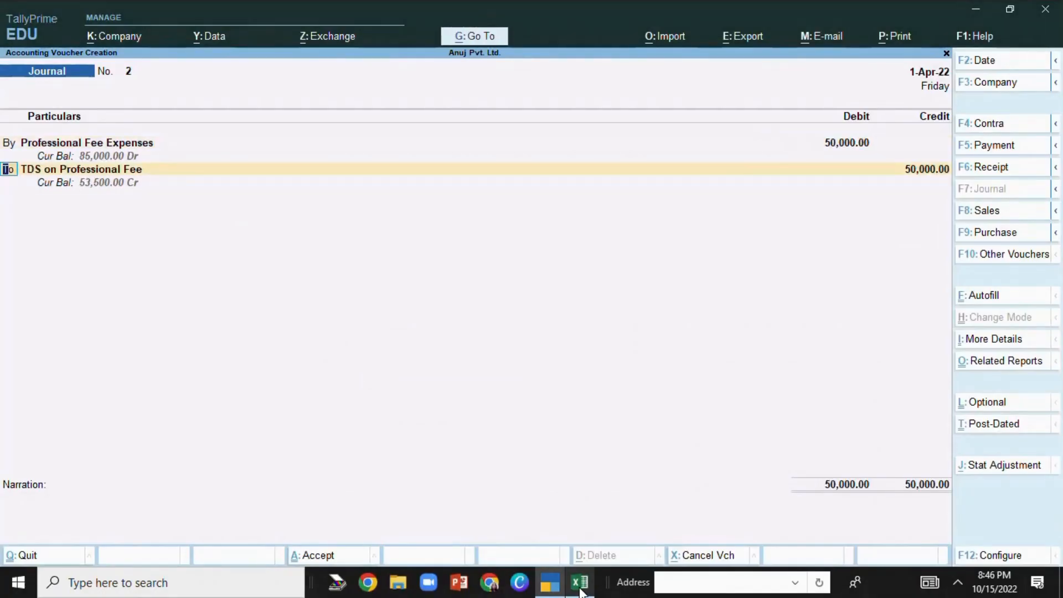
key(Return)
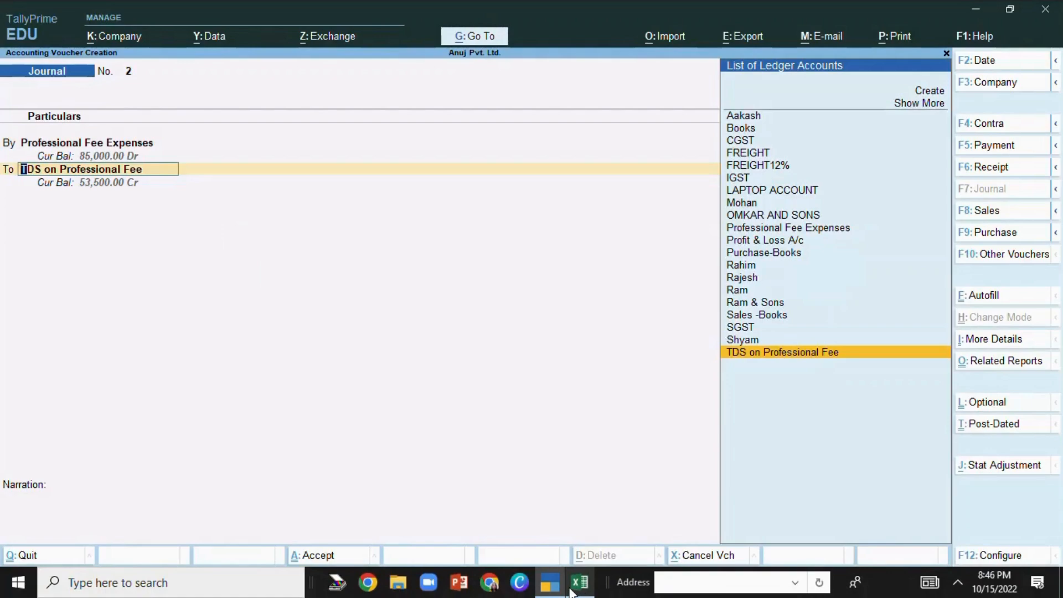
- Check the second bill's party in Excel and credit that party's ledger with 40,000 in the journal voucher
click(551, 591)
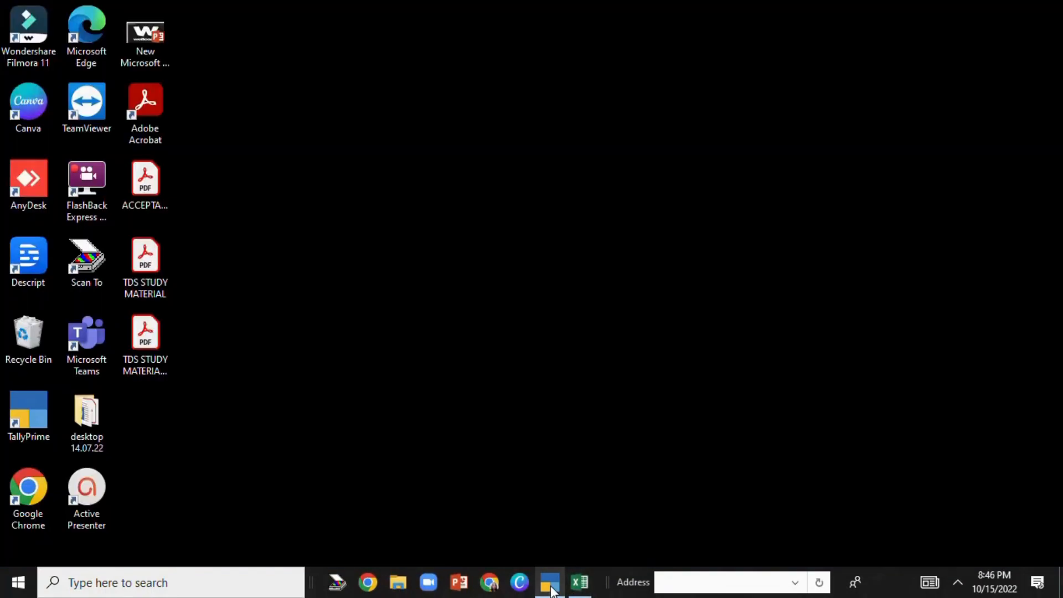
click(579, 590)
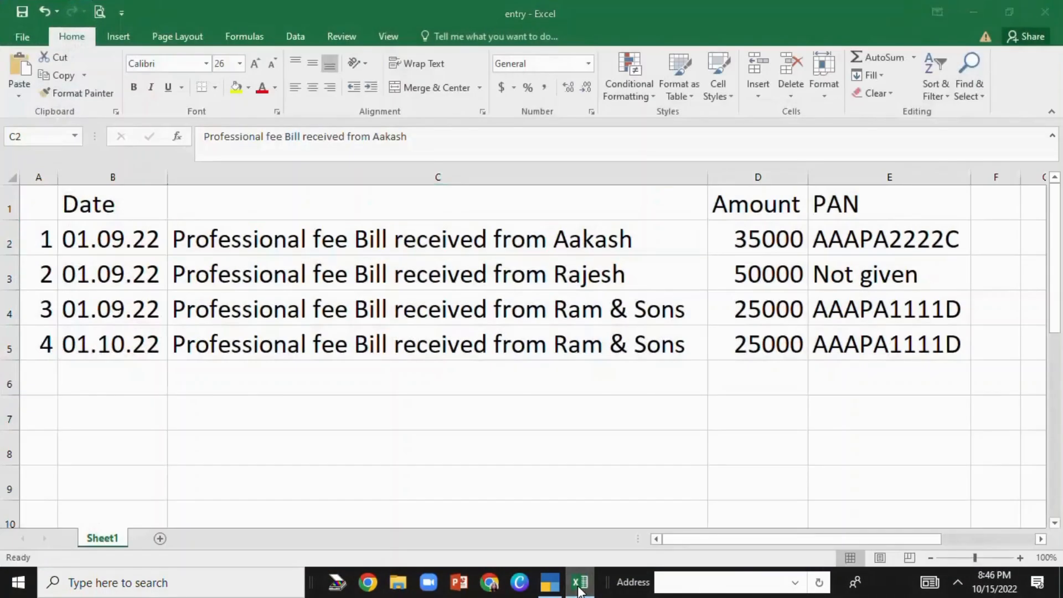
click(578, 589)
click(560, 588)
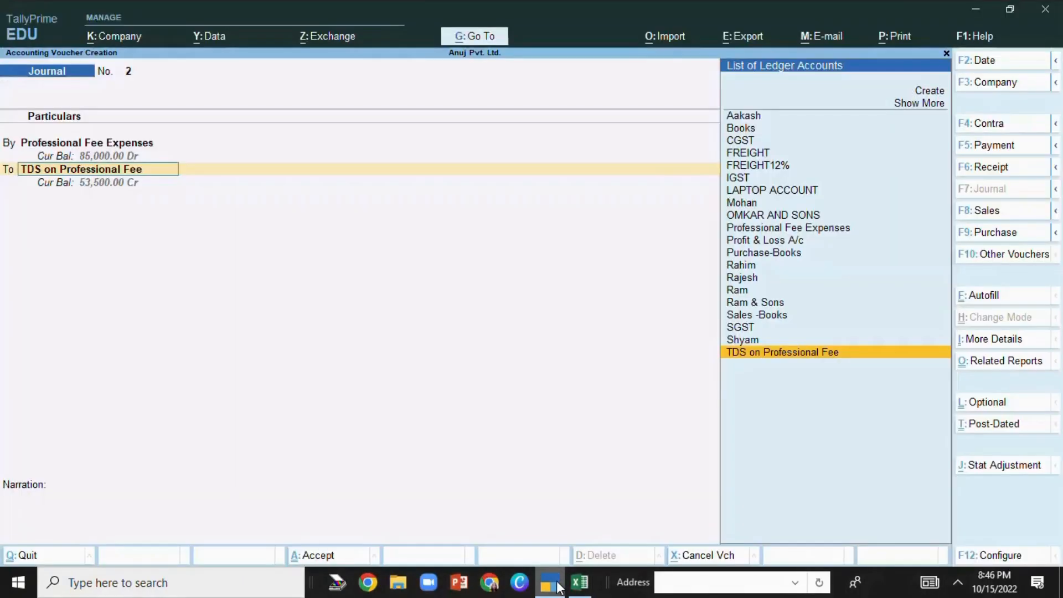
text(Rajesh)
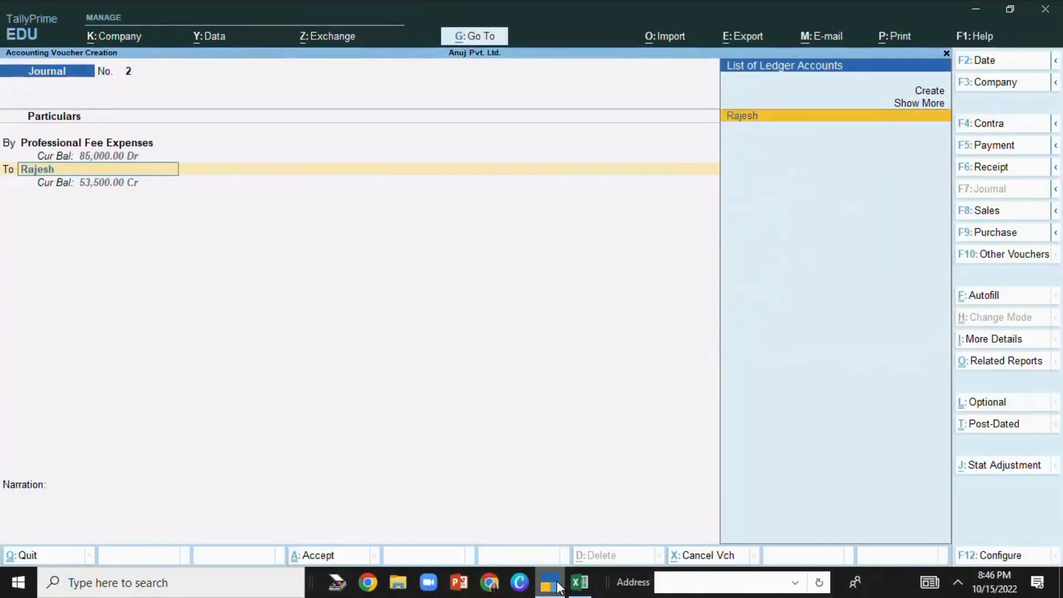
key(Return)
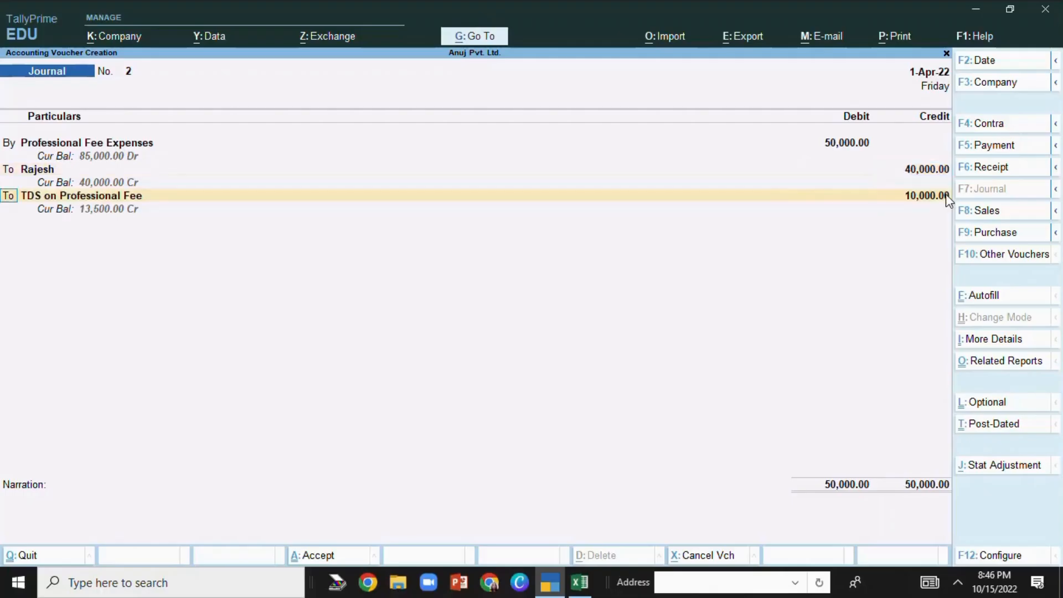
- Credit TDS on Professional Fee with 10,000, leave the narration blank and save the second bill's journal voucher
key(Return)
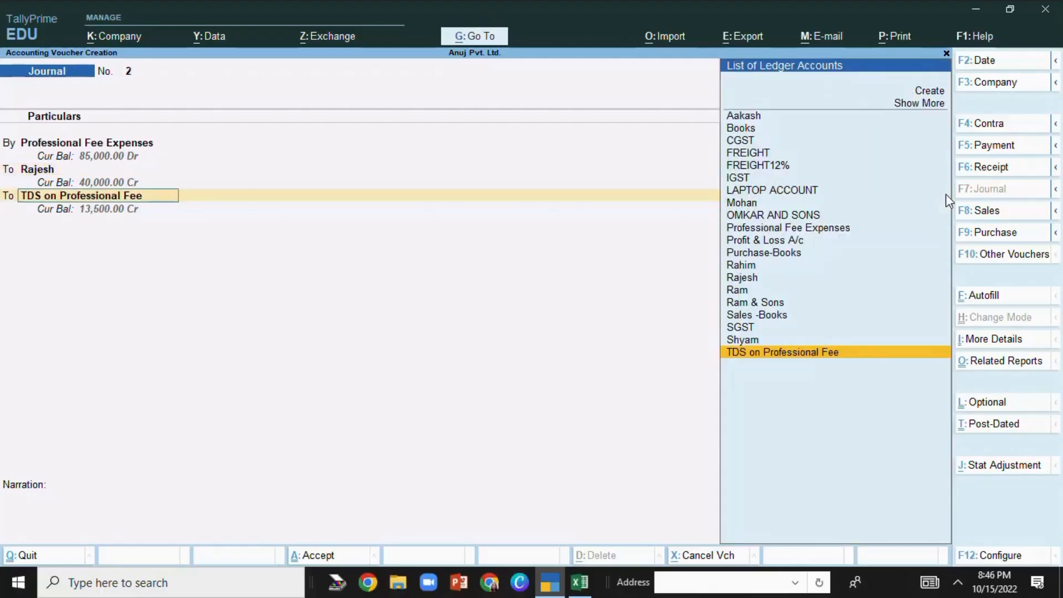
key(Return)
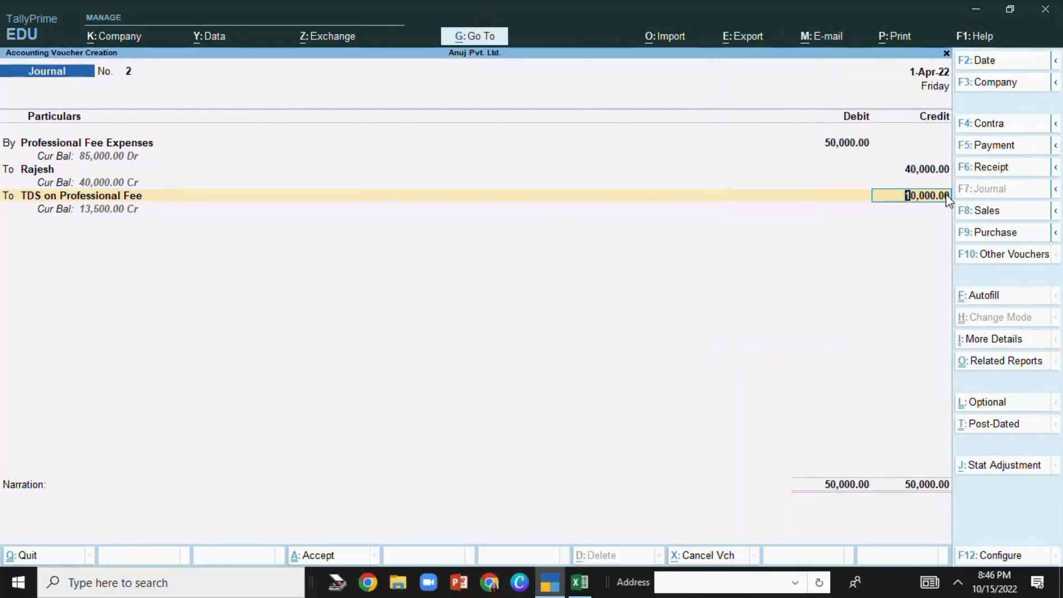
key(Return)
key(Return)
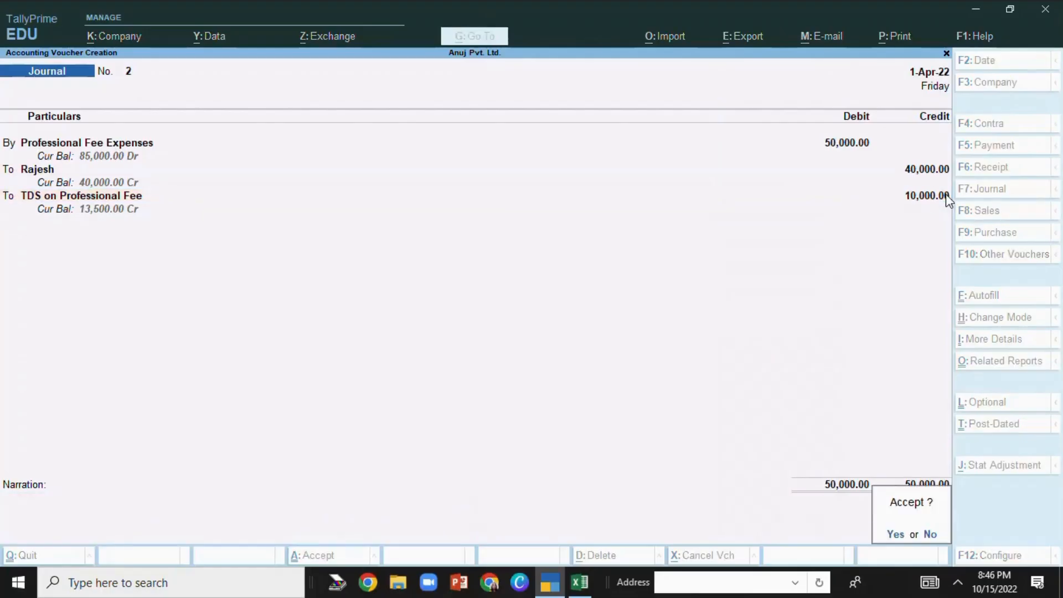
key(Return)
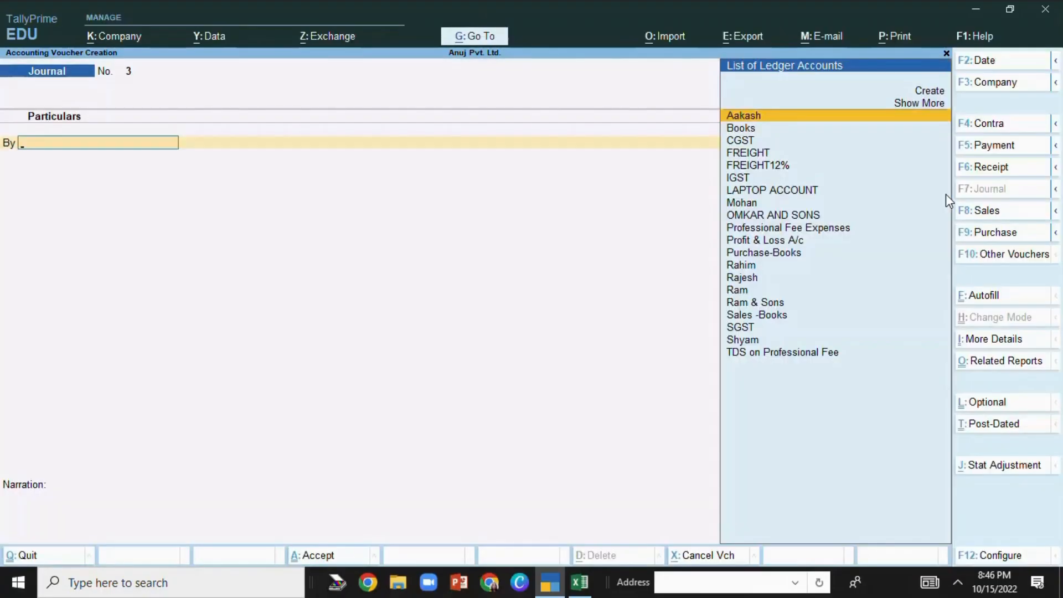
- Check the third bill in Excel and debit Professional Fee Expenses with 25,000 in the new journal voucher, leaving the tax classification blank
click(579, 582)
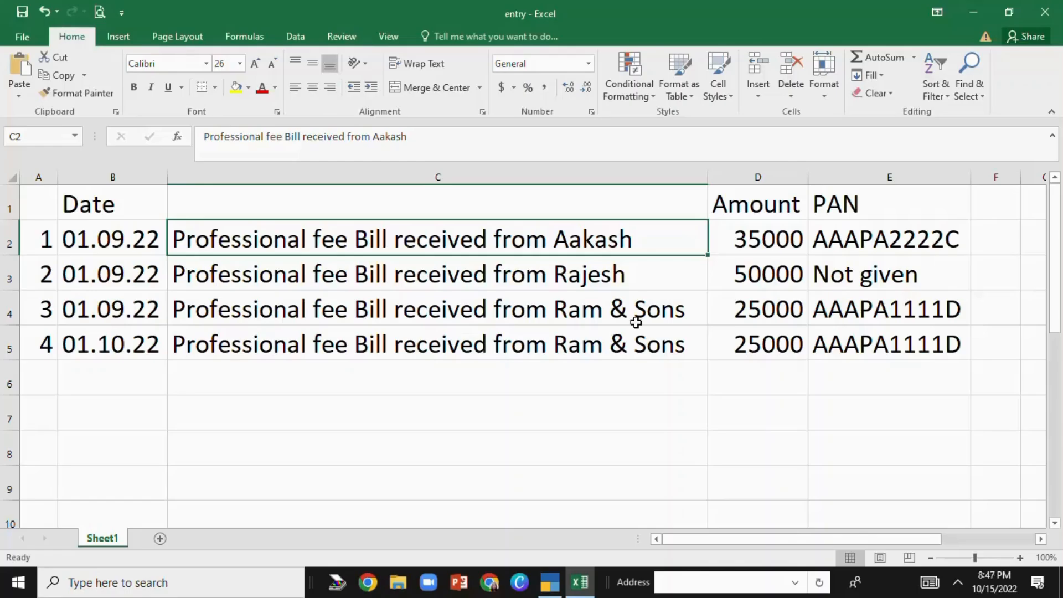
click(583, 592)
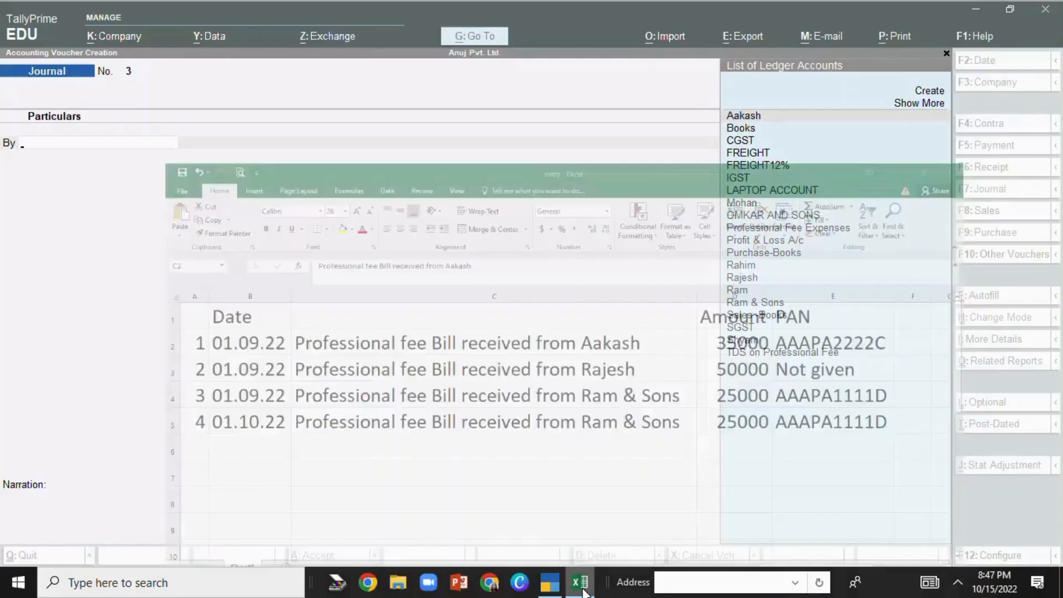
text(Profe)
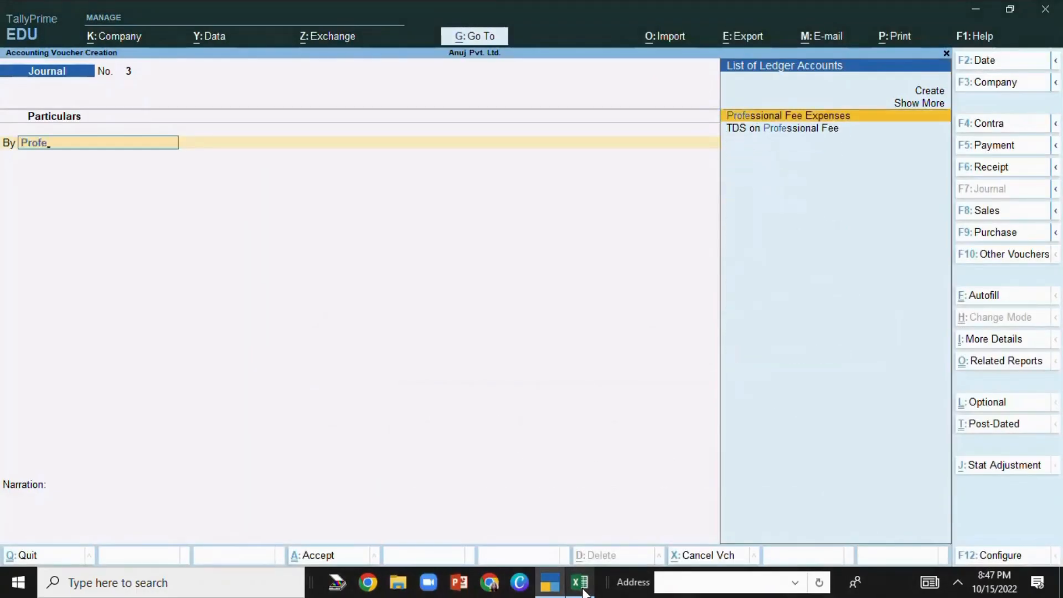
key(Return)
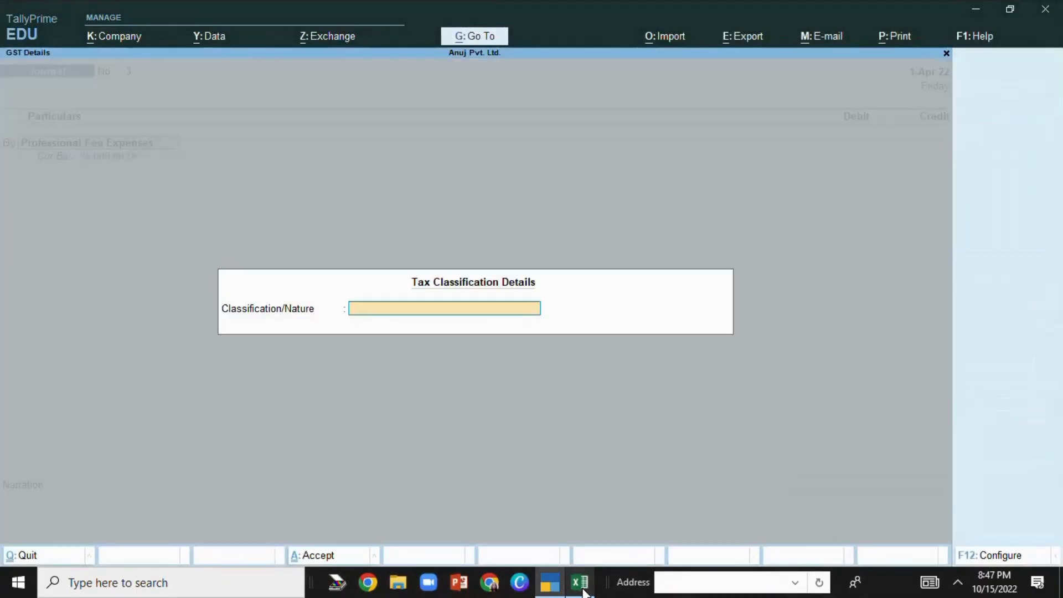
key(Return)
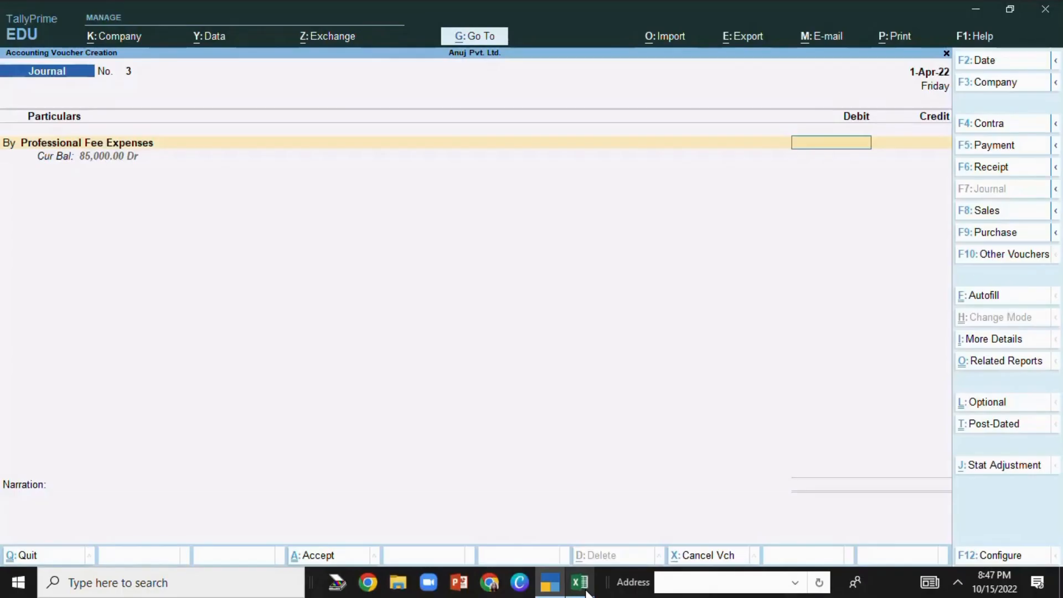
text(25000)
key(Return)
- Credit Ram & Sons with the full 25,000, leave the narration blank and save the third bill's journal voucher
key(Return)
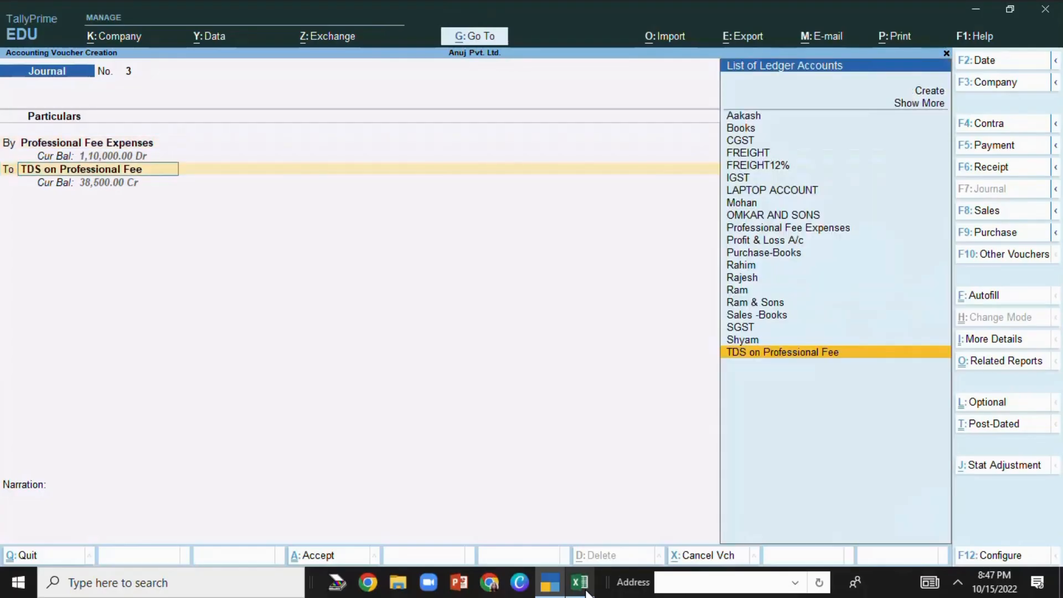
text(Ram)
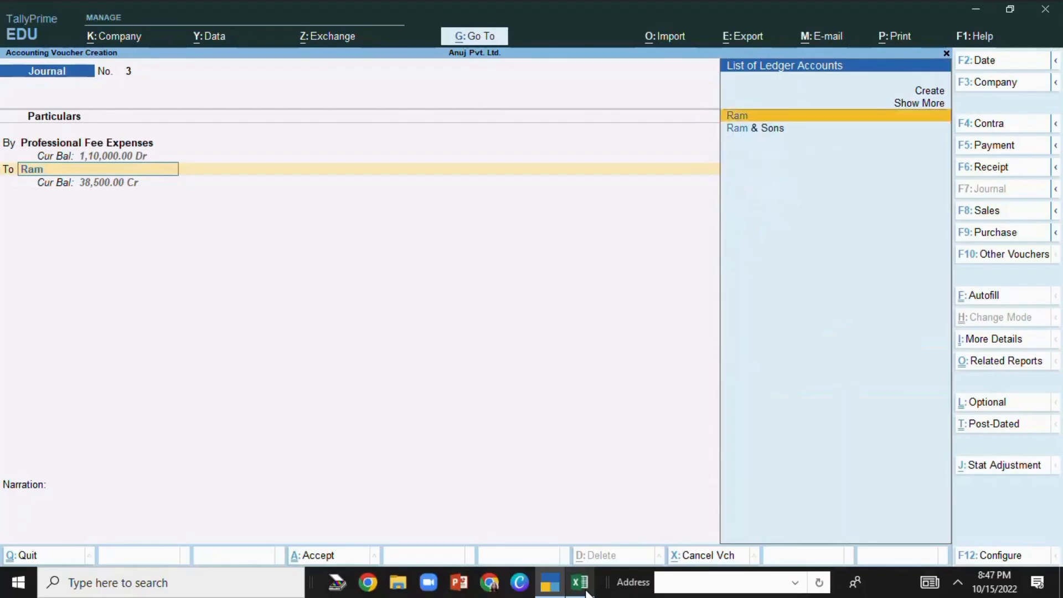
key(Down)
key(Return)
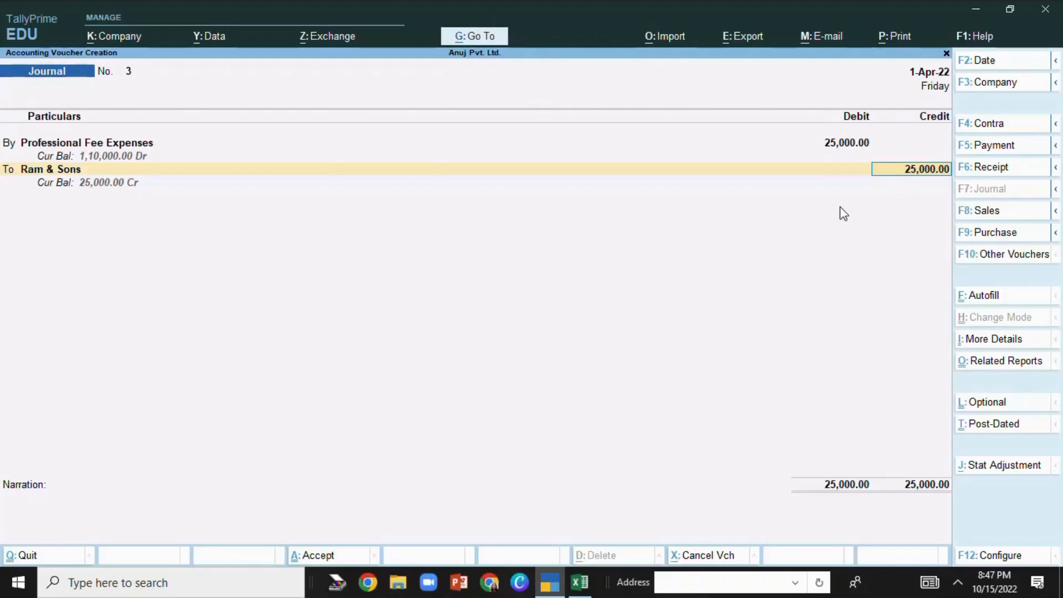
key(Return)
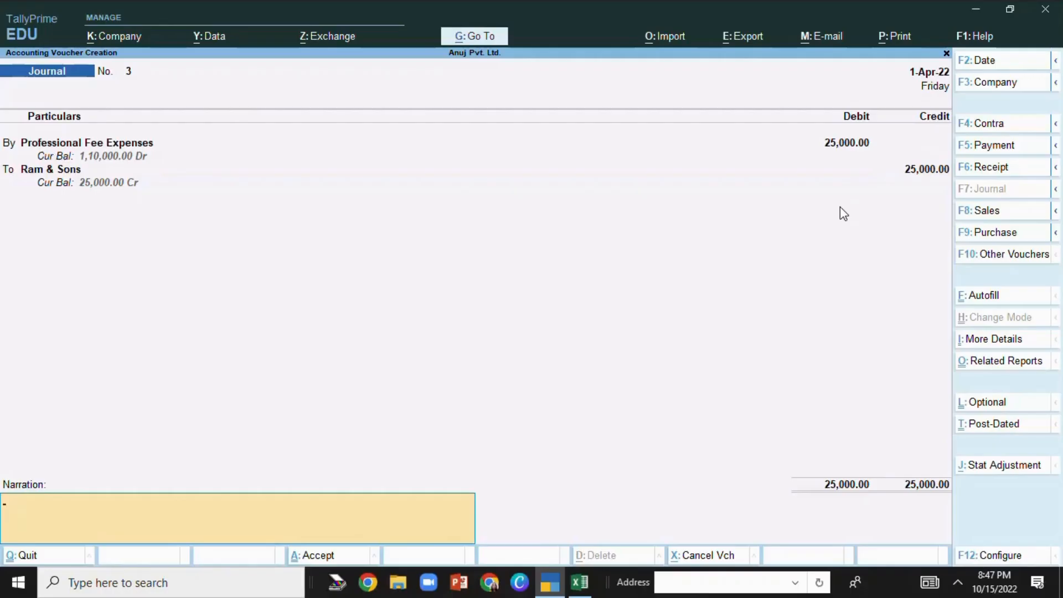
key(Return)
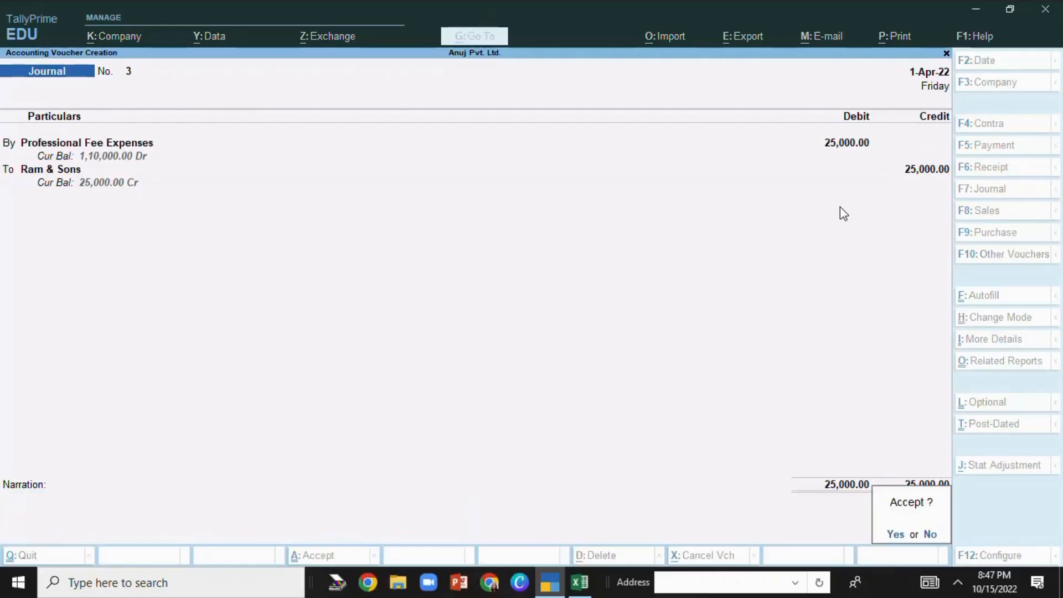
key(Return)
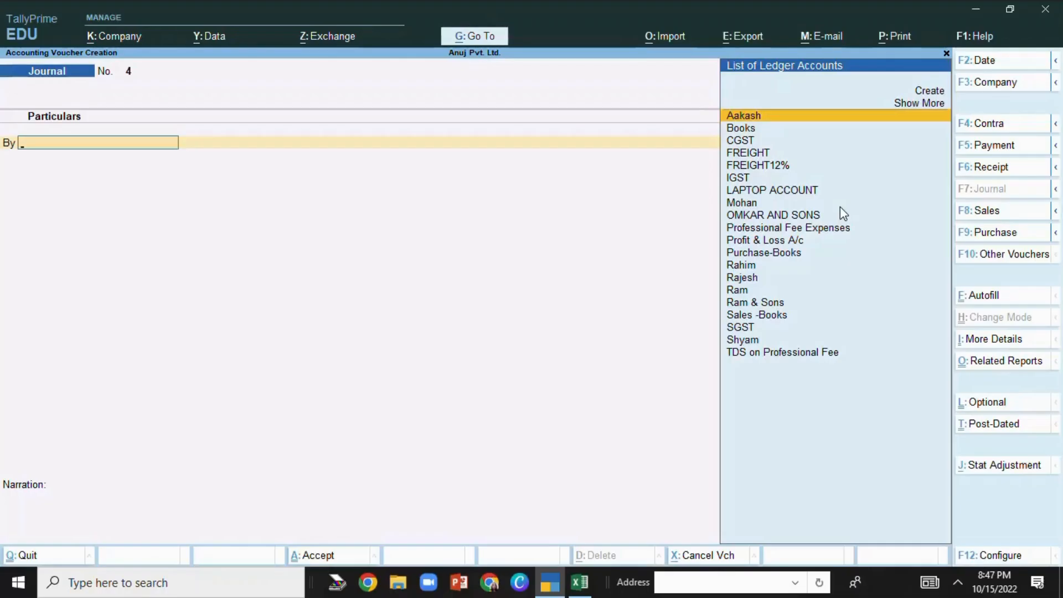
- Set the voucher date of the new journal entry to 01-10-22
click(988, 65)
text(01)
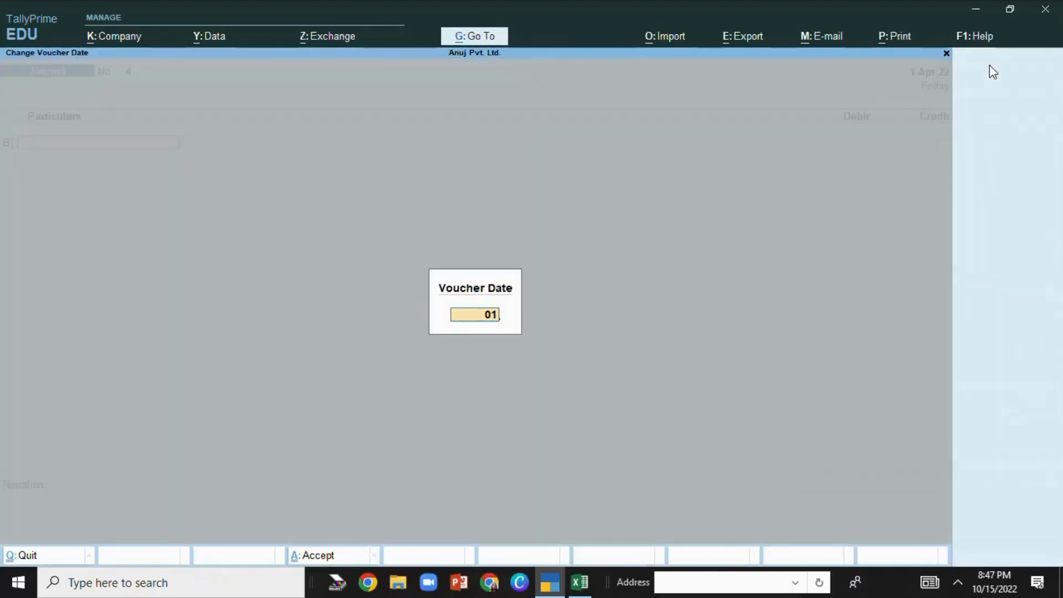
text(-10-22)
key(Return)
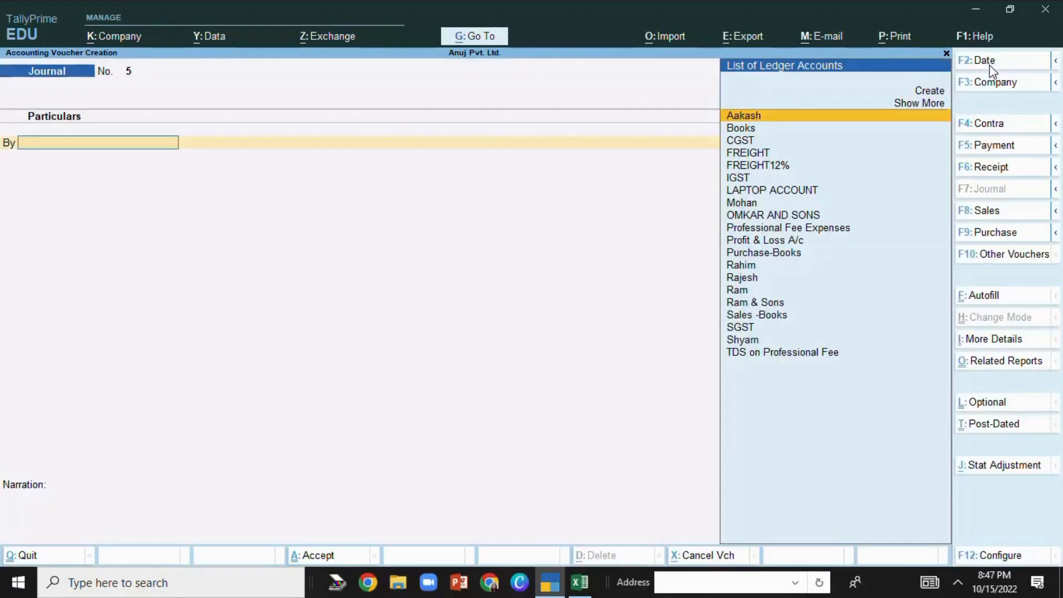
- Debit Professional Fee Expenses with 25,000 for the fourth bill, leaving the tax classification blank
text(Profess)
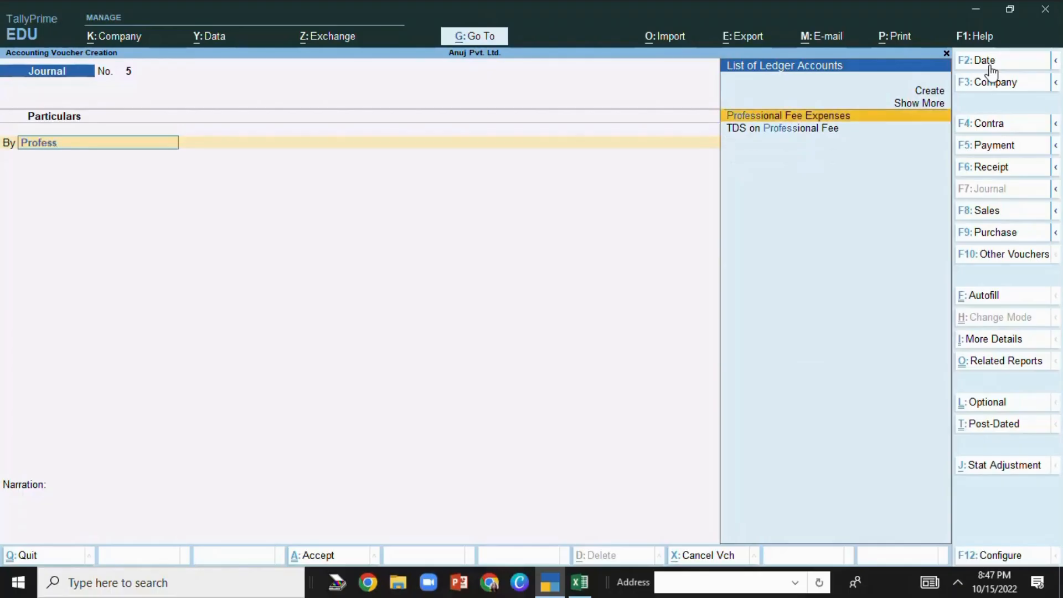
key(Return)
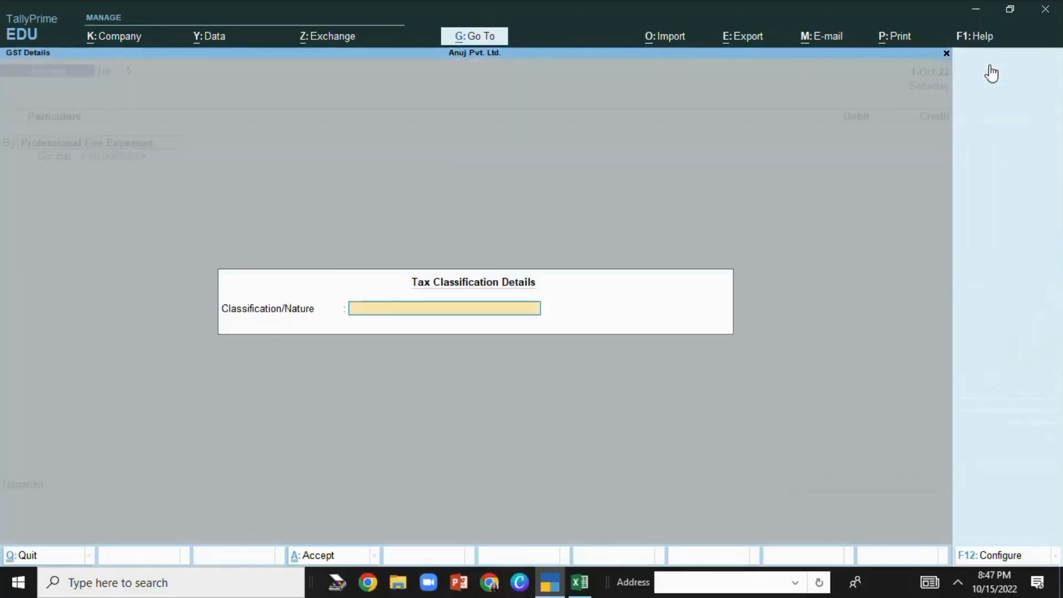
key(Return)
text(25000)
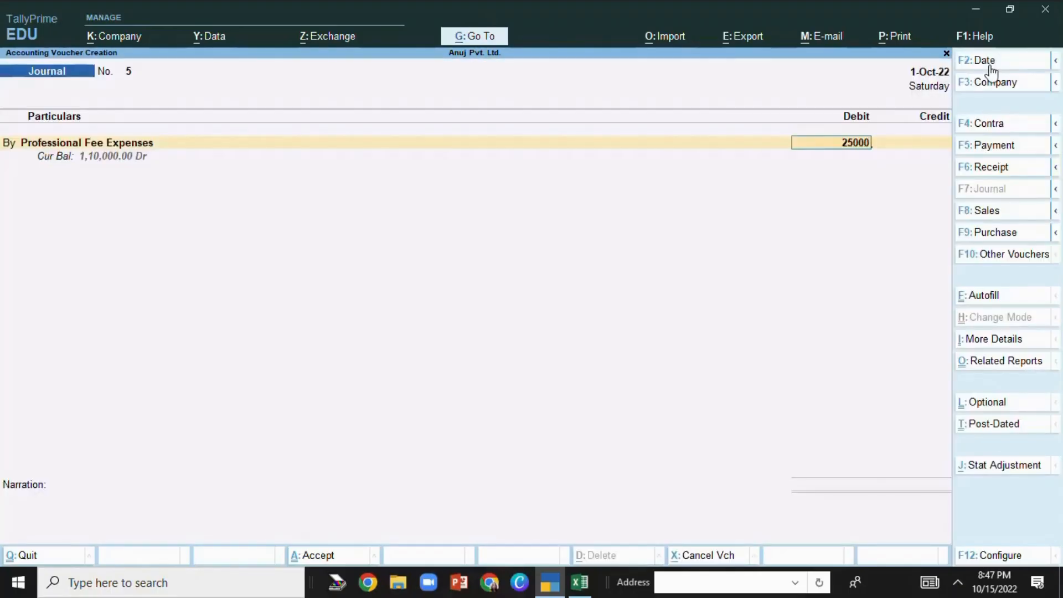
key(Return)
- Check the two Ram & Sons bill amounts in Excel, then credit Ram & Sons with 22,500 in the journal voucher
key(Return)
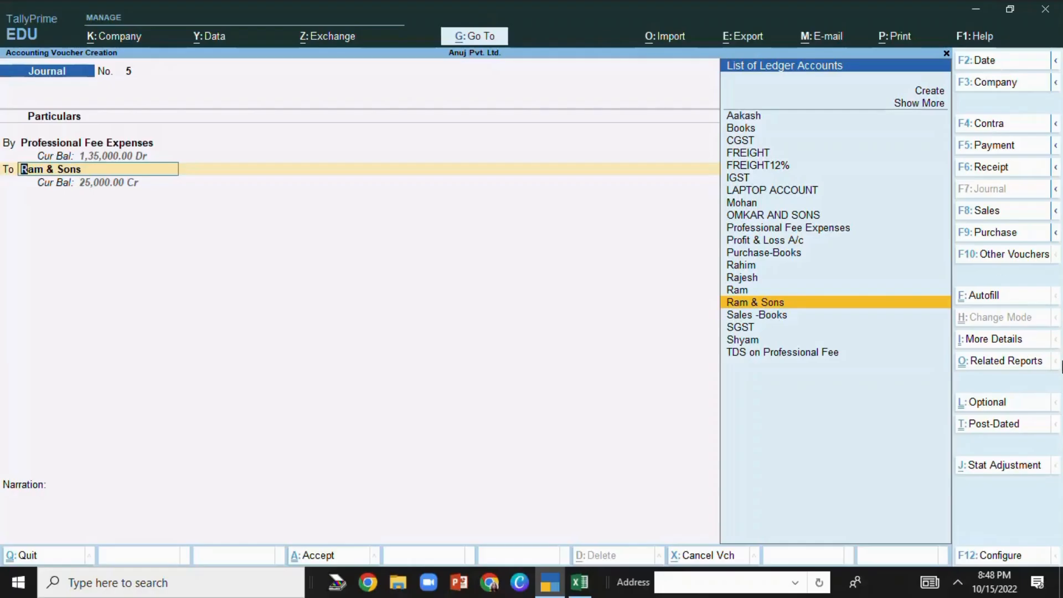
click(579, 581)
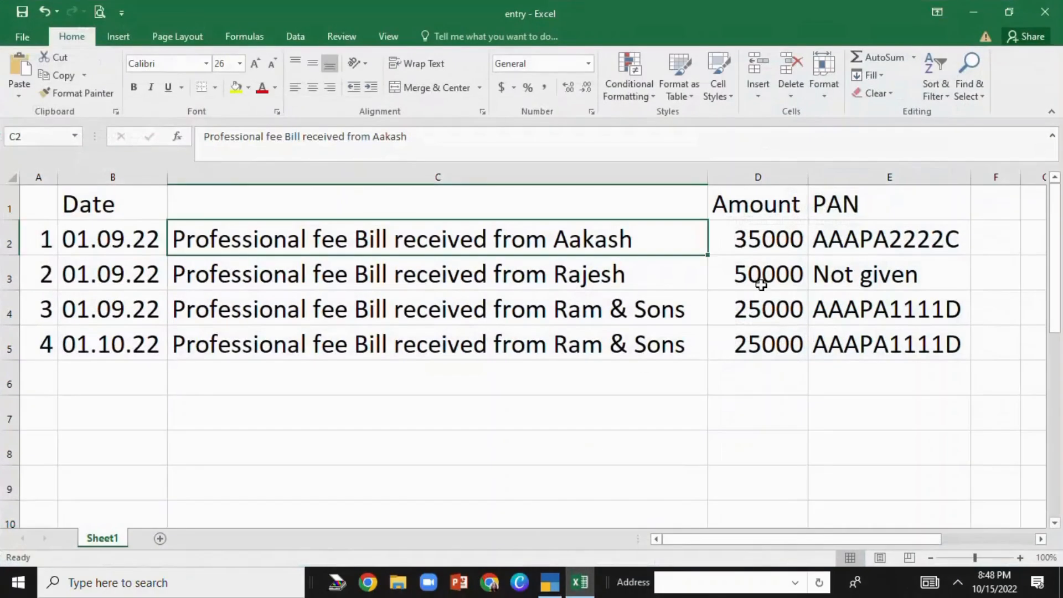
drag(773, 309, 771, 343)
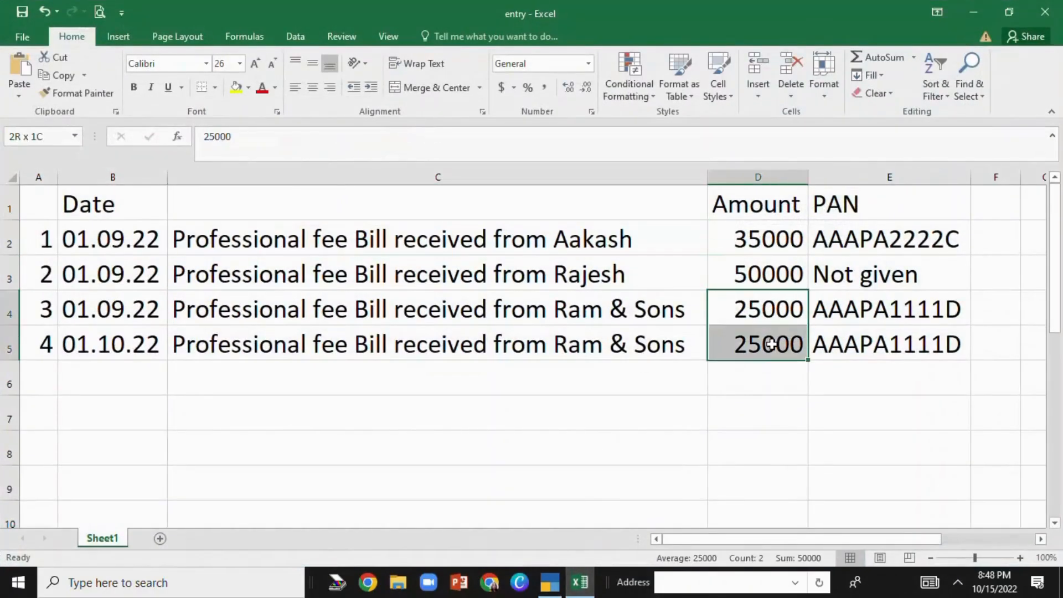
click(548, 590)
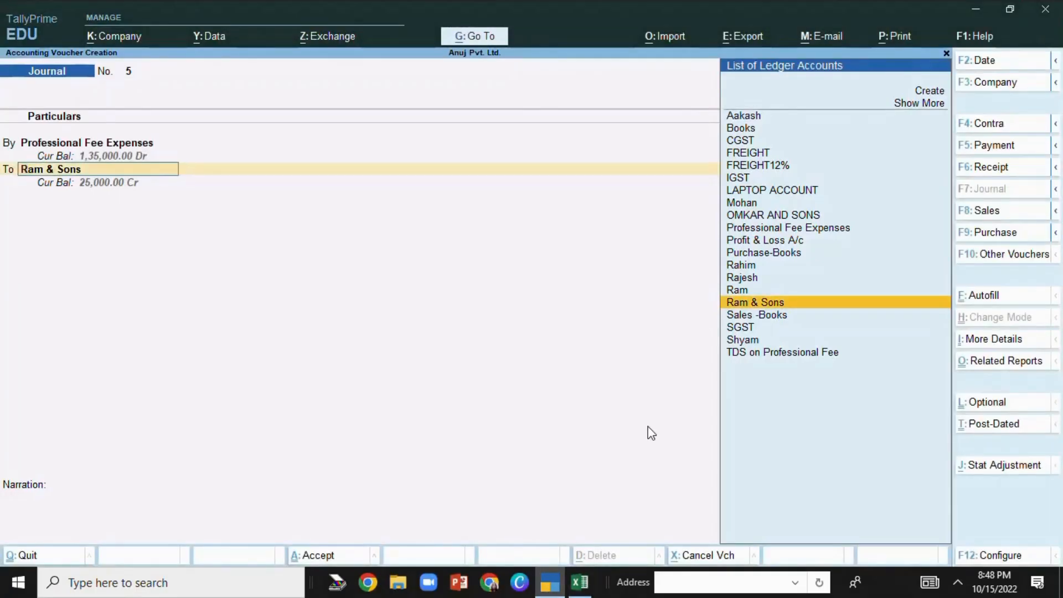
key(Return)
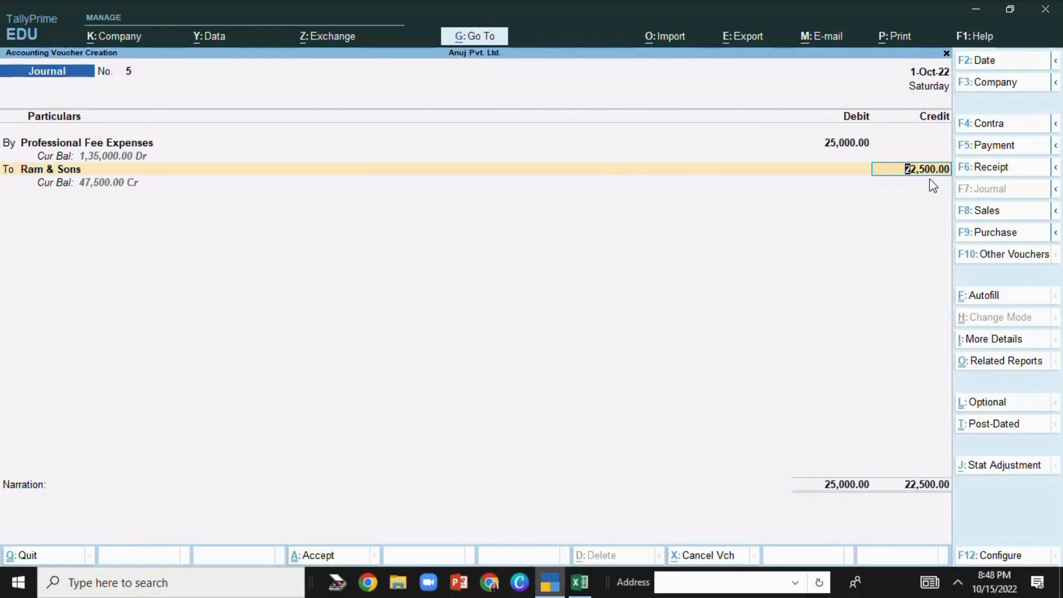
key(Return)
- Credit TDS on Professional Fee with 2,500 in the fourth bill's journal voucher
key(Return)
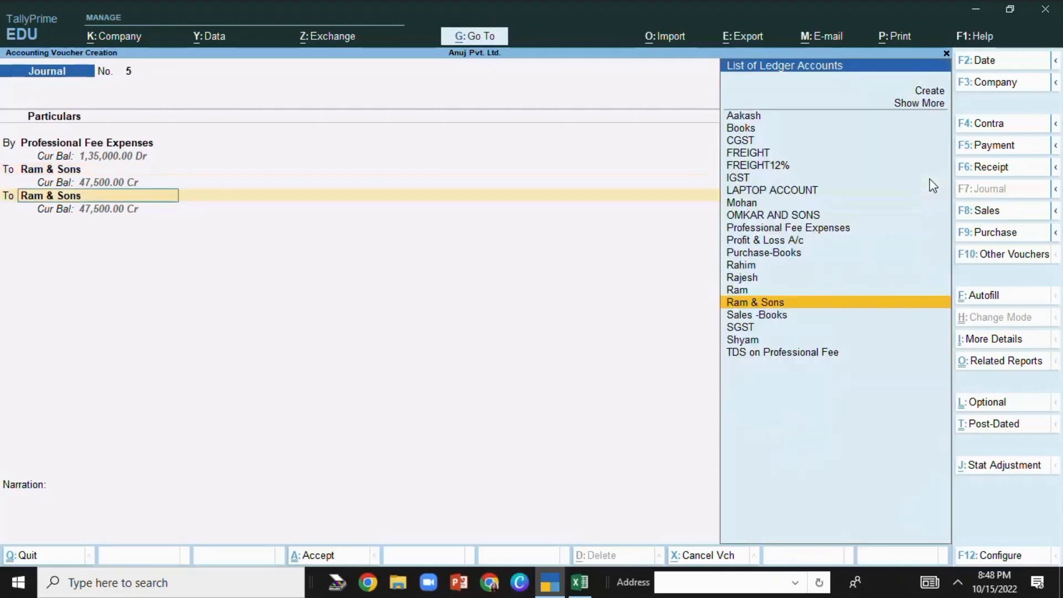
text(tds)
key(Return)
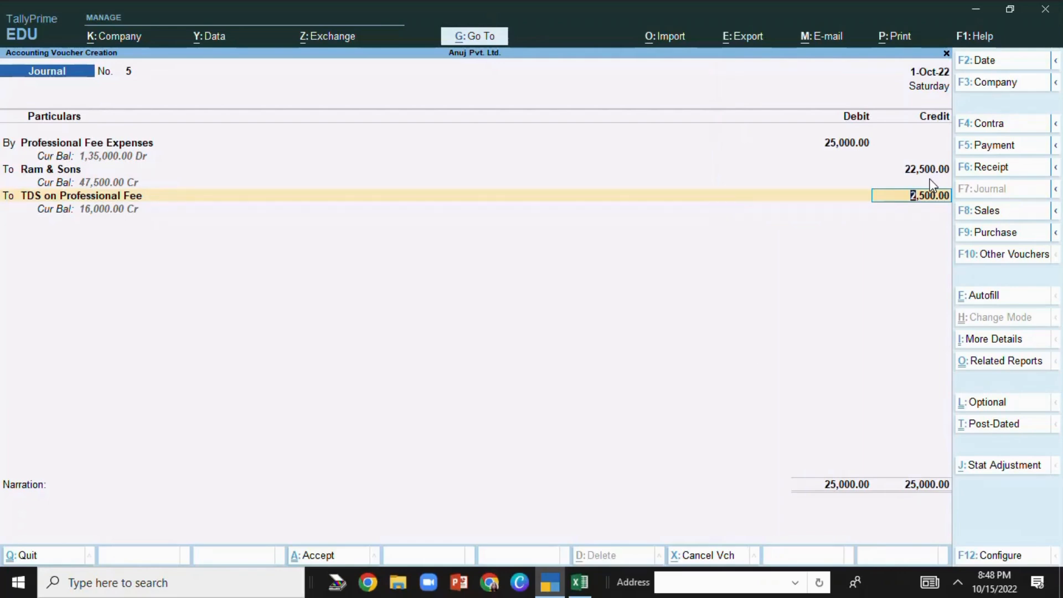
key(Return)
- Accept the voucher with a blank narration and agree to deduct TDS on the previous Ram & Sons bills
key(Return)
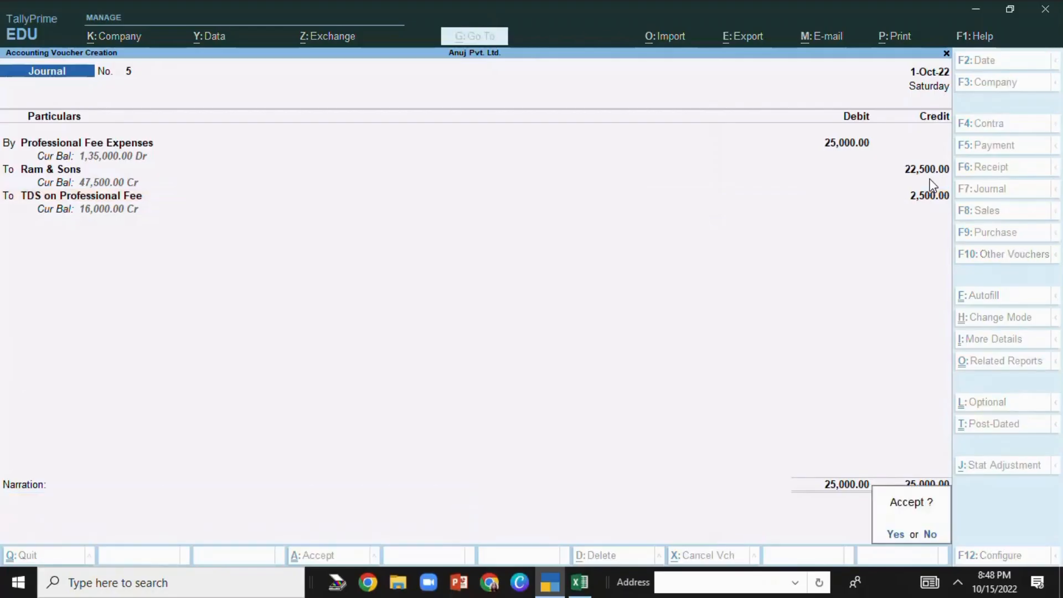
key(Return)
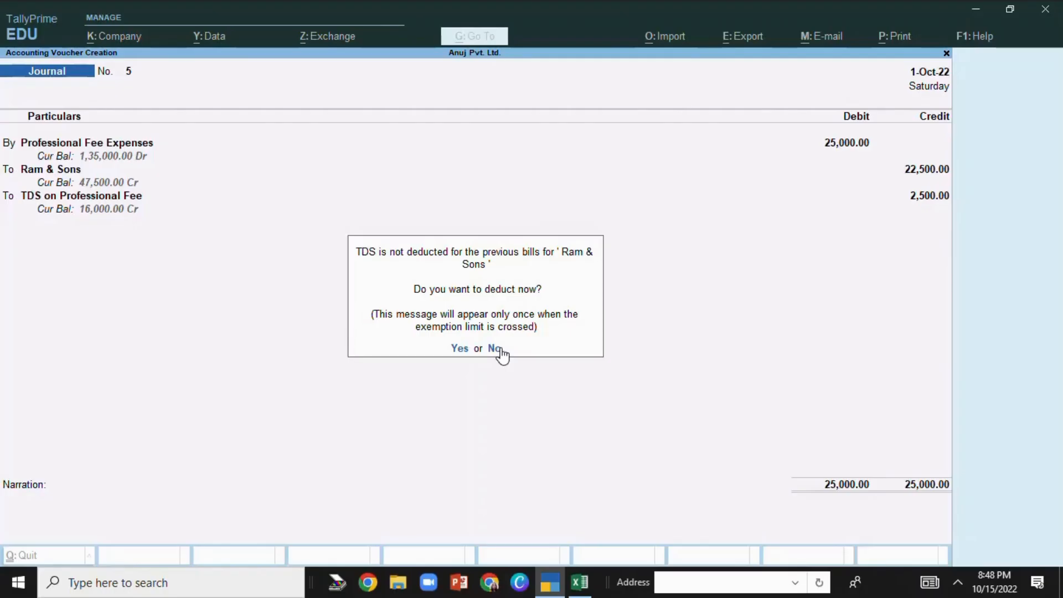
click(460, 349)
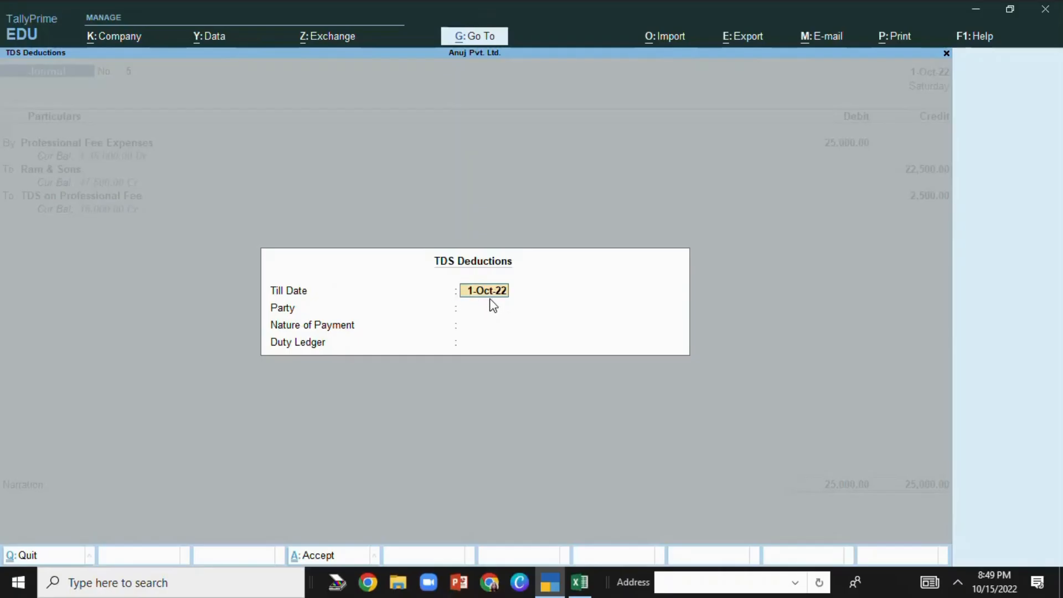
- Fill in the TDS deduction details till 1-Oct-22 for Ram & Sons with nature of payment Professional Fee TDS and duty ledger TDS on Professional Fee
key(Return)
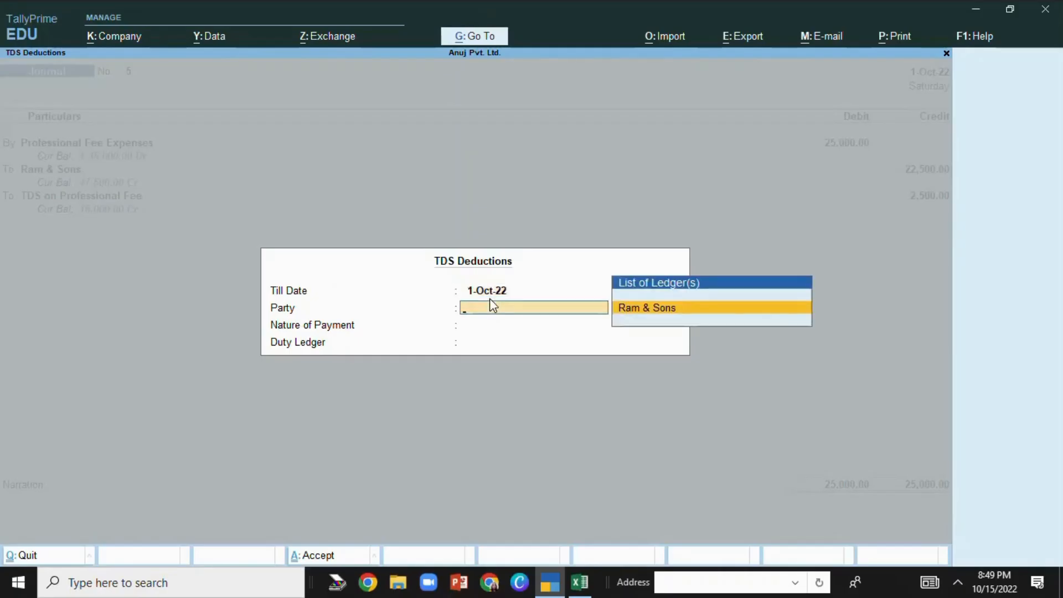
key(Return)
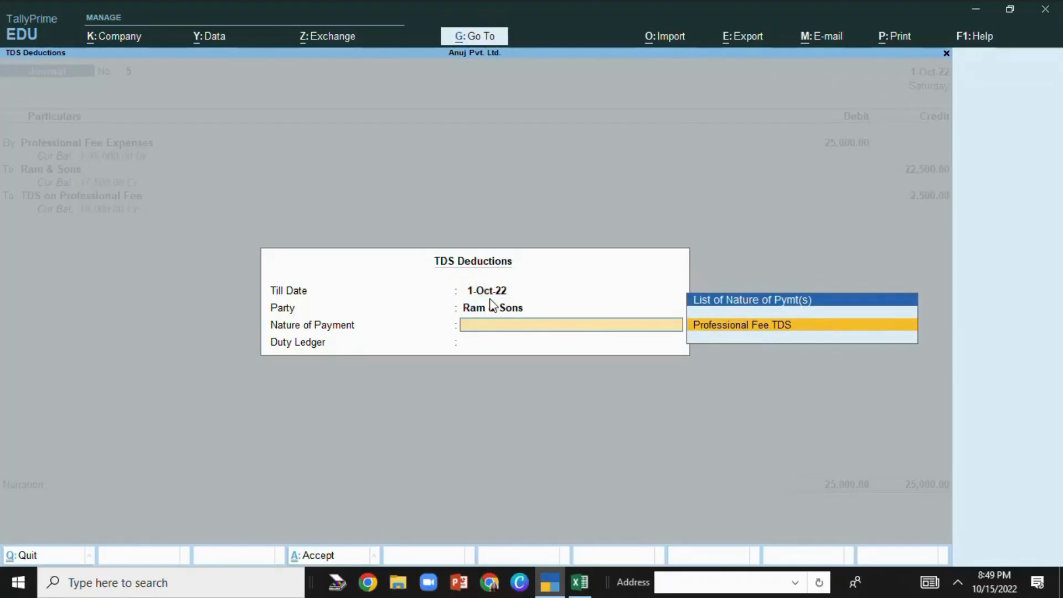
key(Return)
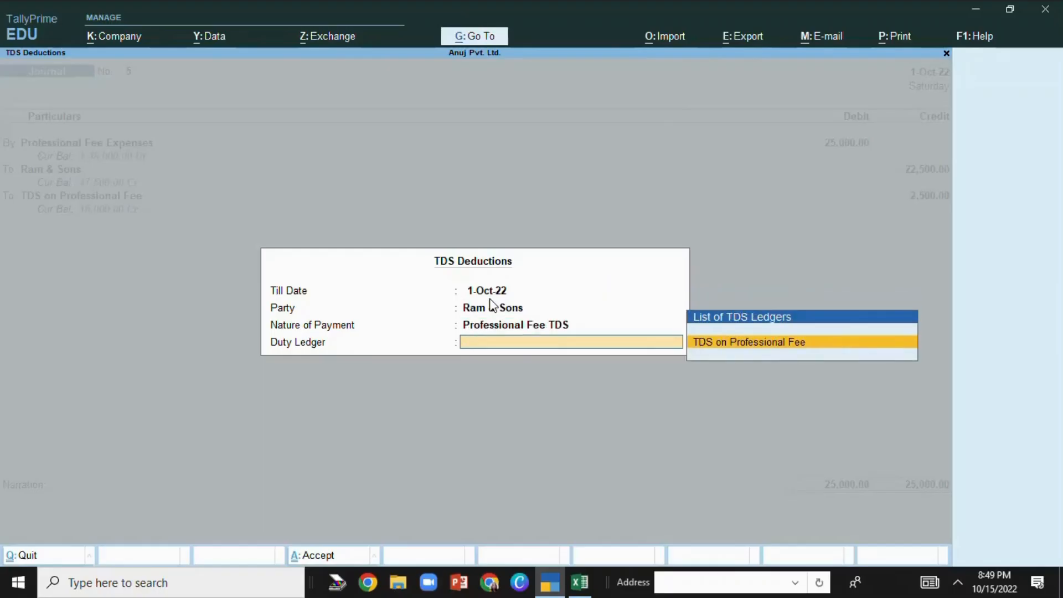
key(Return)
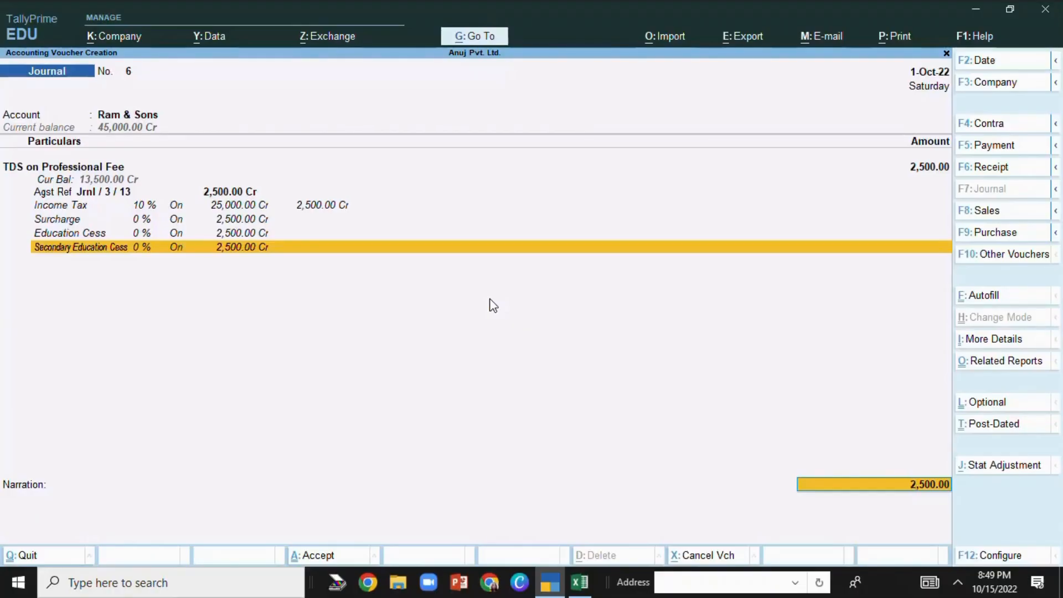
- Accept the journal voucher deducting TDS on the earlier Ram & Sons bill with a blank narration, and leave voucher entry
key(Return)
key(Return)
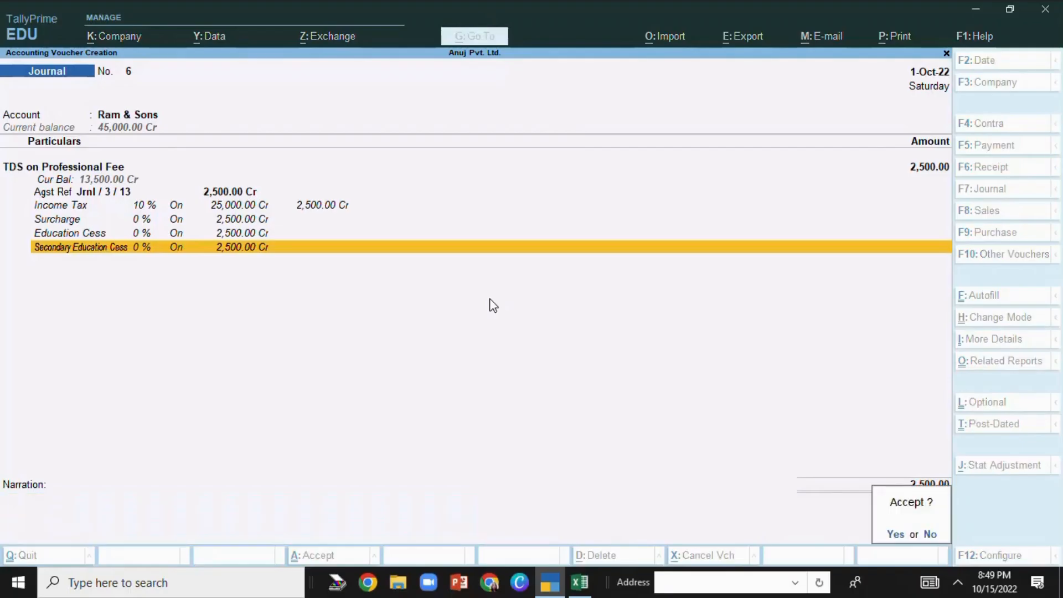
key(Return)
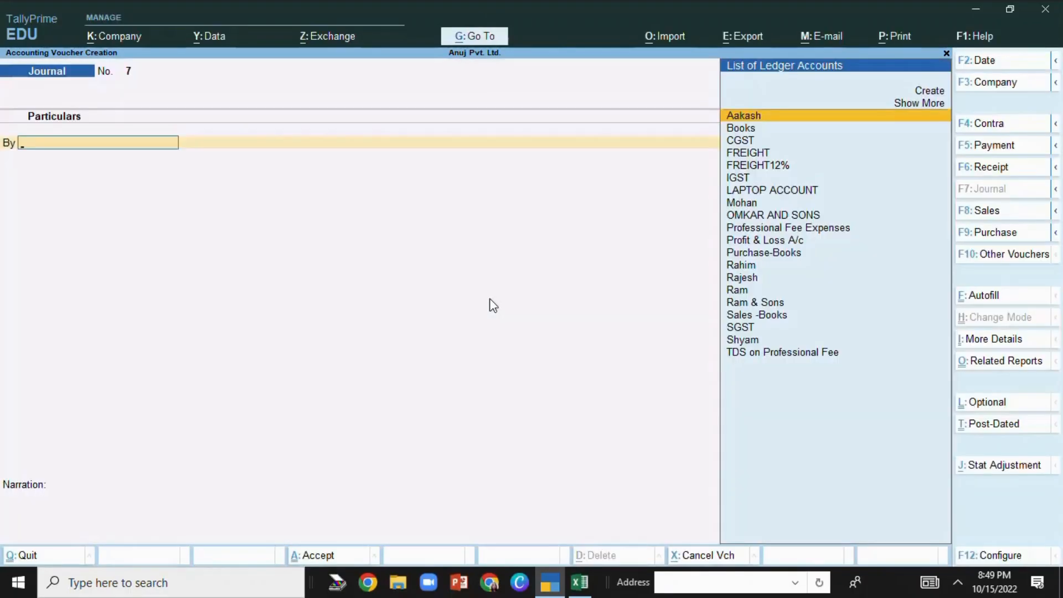
key(Escape)
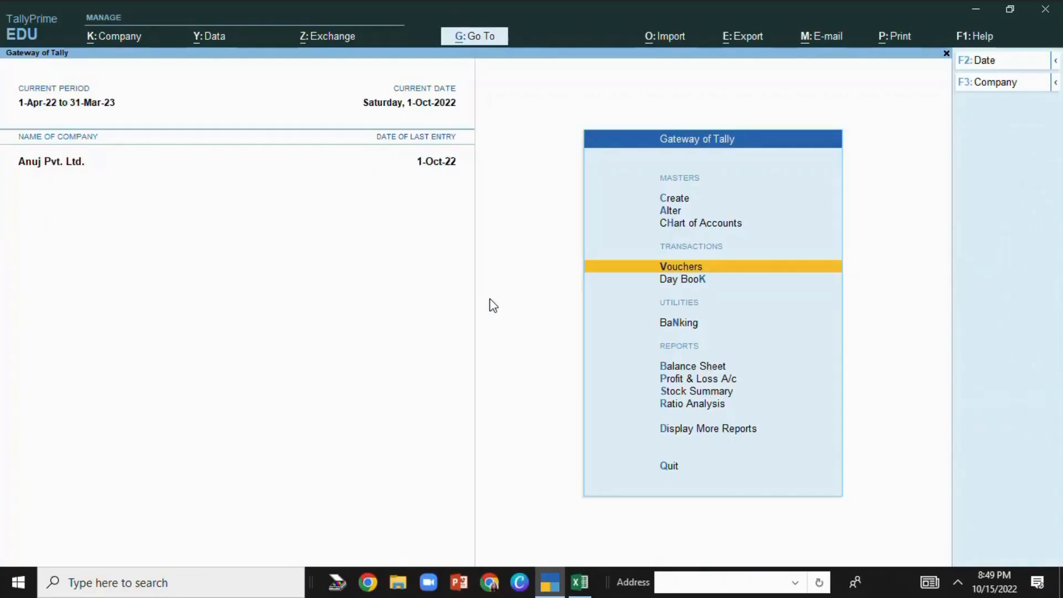
- Open the ledger selection for the Account Books ledger report
key(Down)
key(Down)
key(Down)
key(Down)
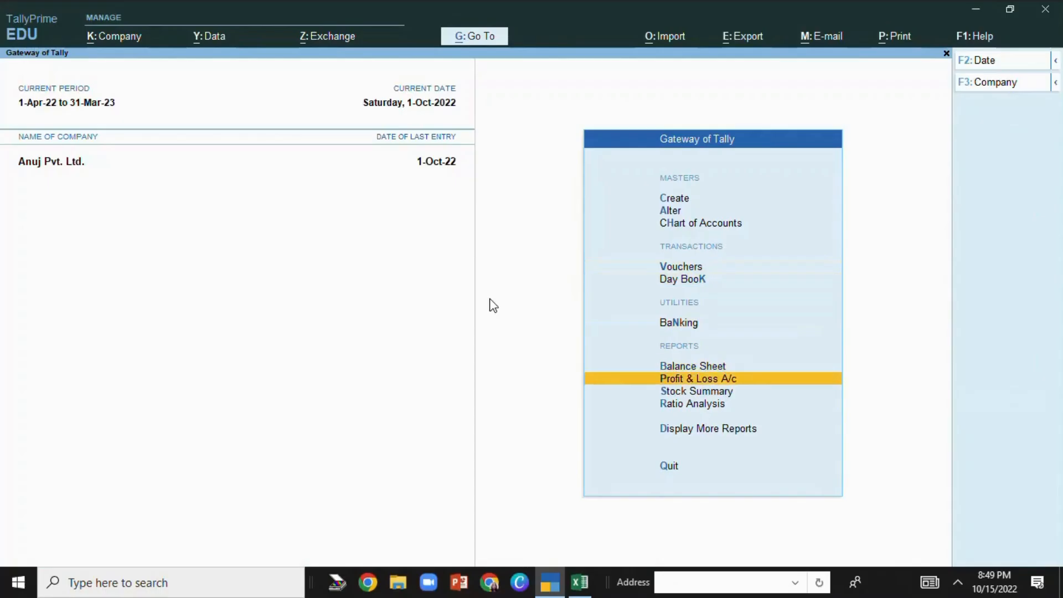
key(Down)
key(Down)
key(Down)
key(Down)
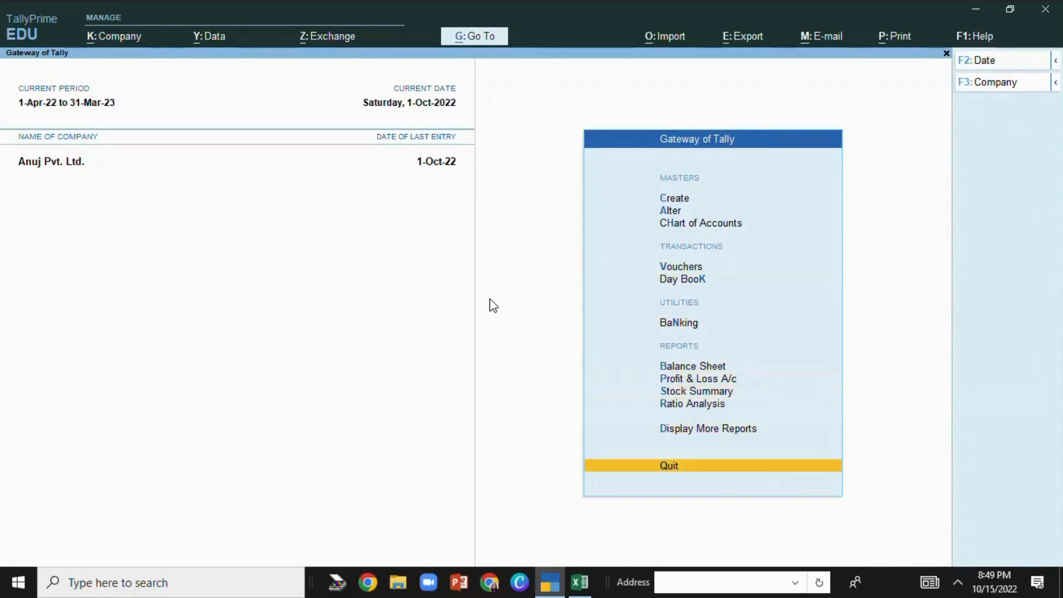
key(Up)
key(Return)
key(Down)
key(Down)
key(Down)
key(Down)
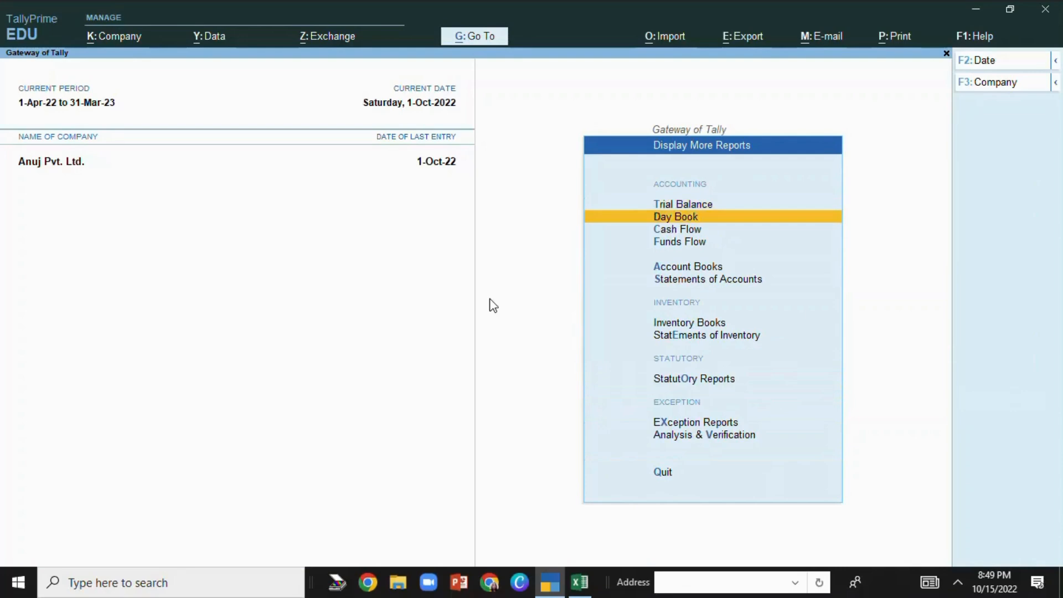
key(Return)
key(Down)
key(Return)
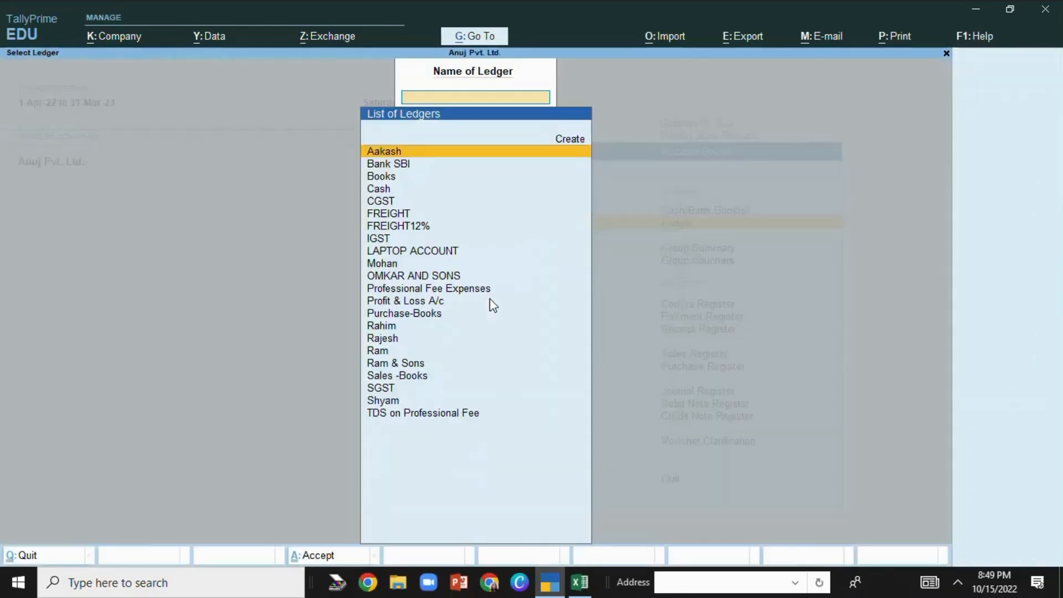
- Display the ledger vouchers of Professional Fee Expenses
key(Down)
key(Down)
key(Down)
key(Down)
key(Down)
key(Down)
key(Down)
key(Down)
key(Down)
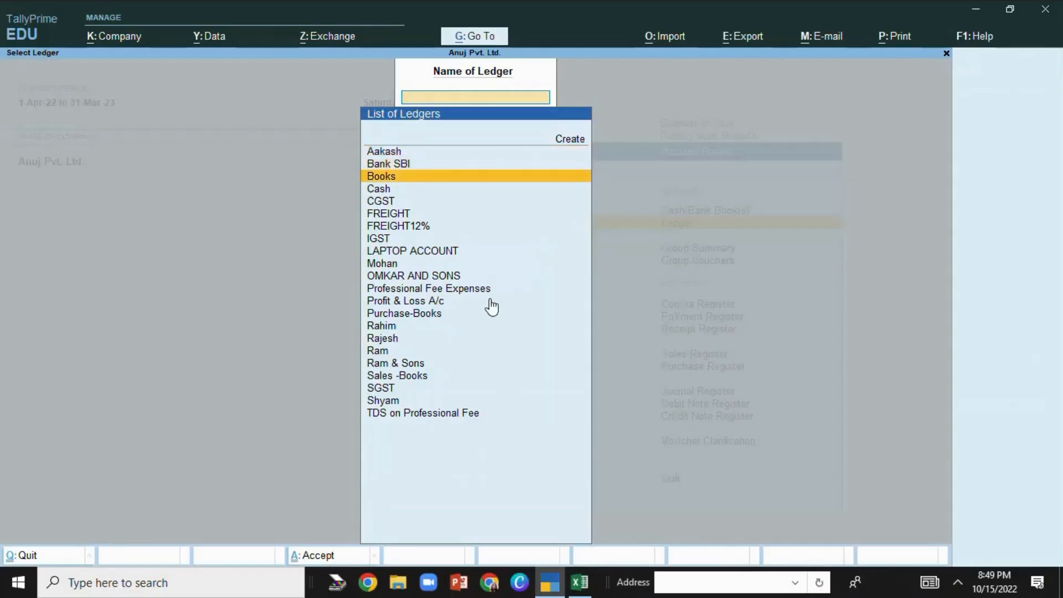
key(Down)
key(Down)
key(Return)
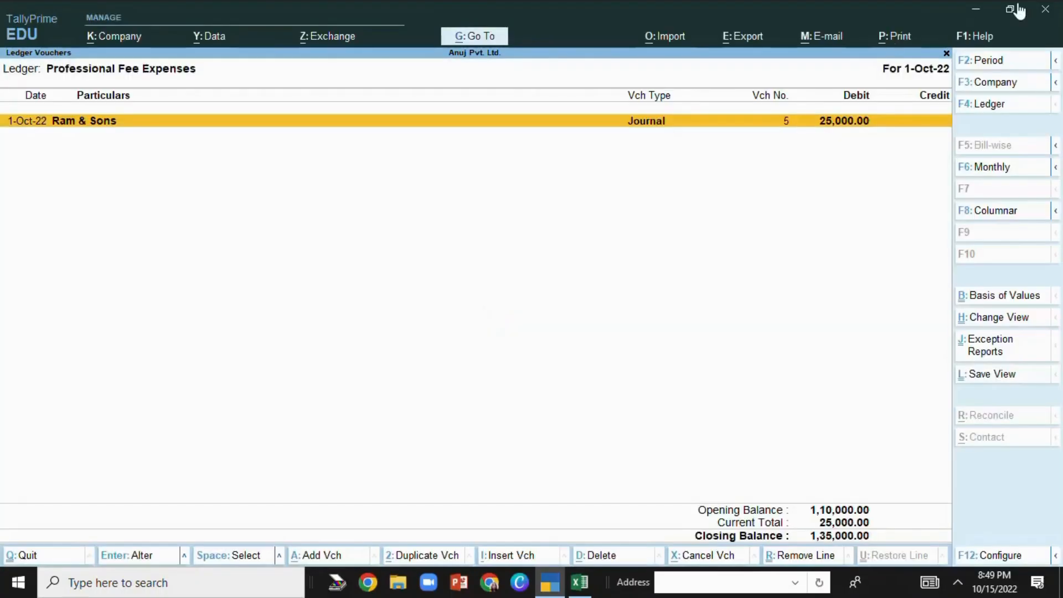
- Set the start of the Professional Fee Expenses ledger's period to 01/04/22, keeping 1-10-2022 as its end
click(990, 65)
text(01/)
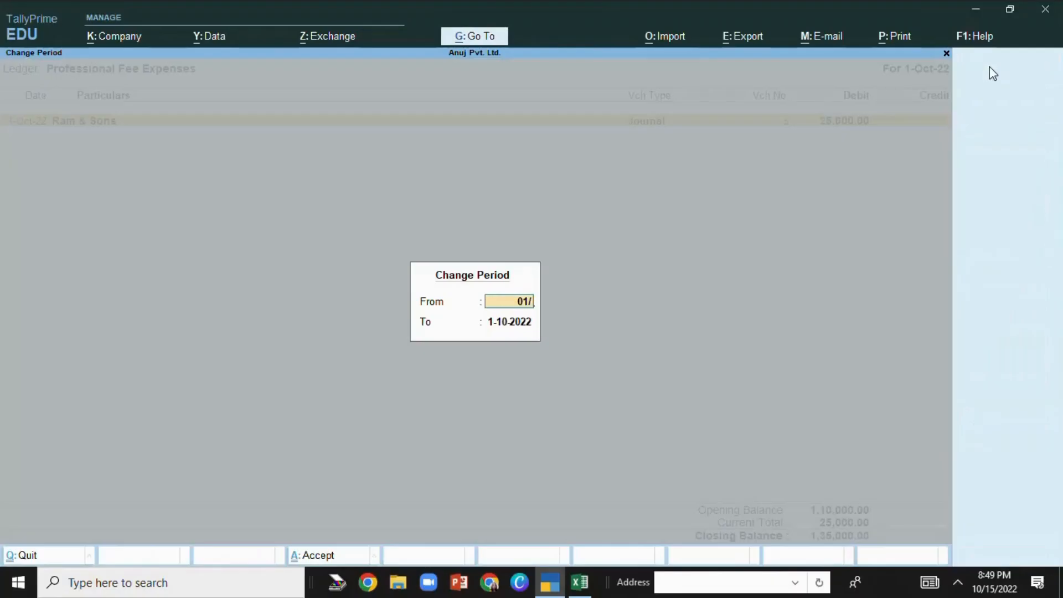
text(04/22)
key(Return)
key(Return)
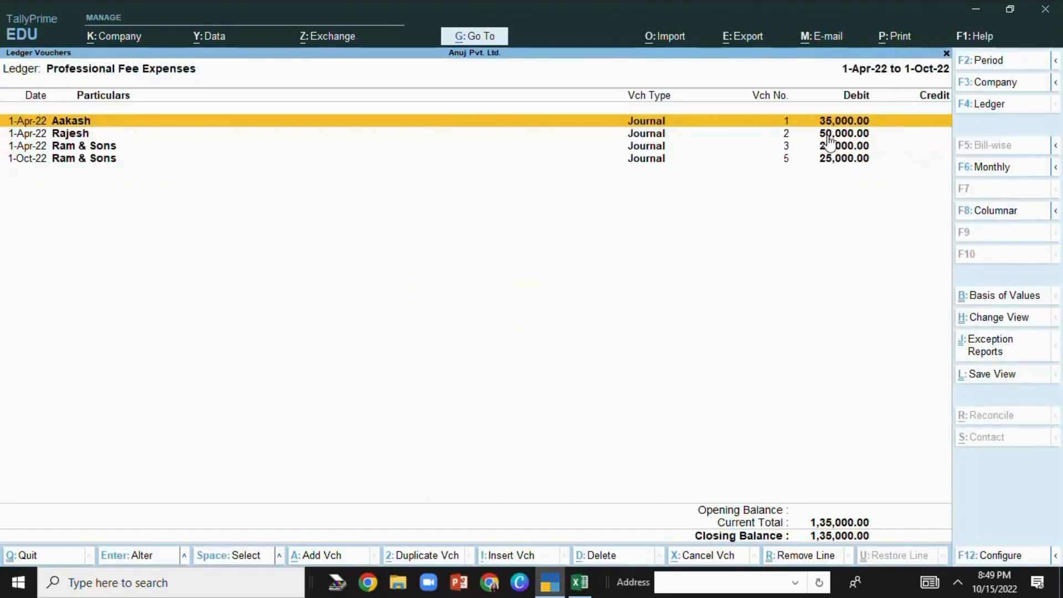
- Select the four bill amounts in D2:D5 in Excel to compare their total with the Professional Fee Expenses ledger, then close the ledger in TallyPrime
click(580, 581)
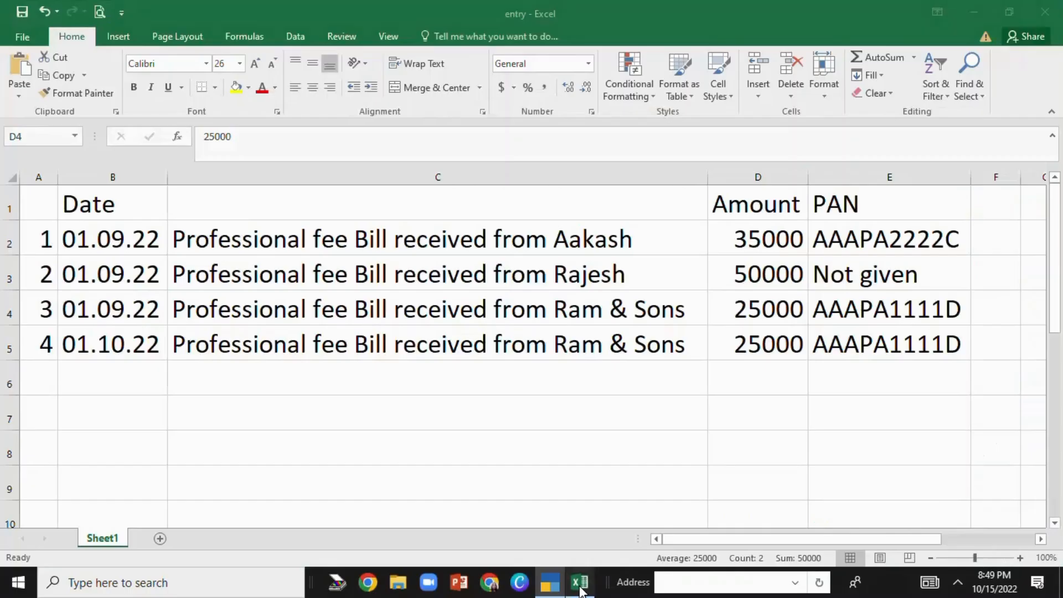
drag(769, 238, 771, 344)
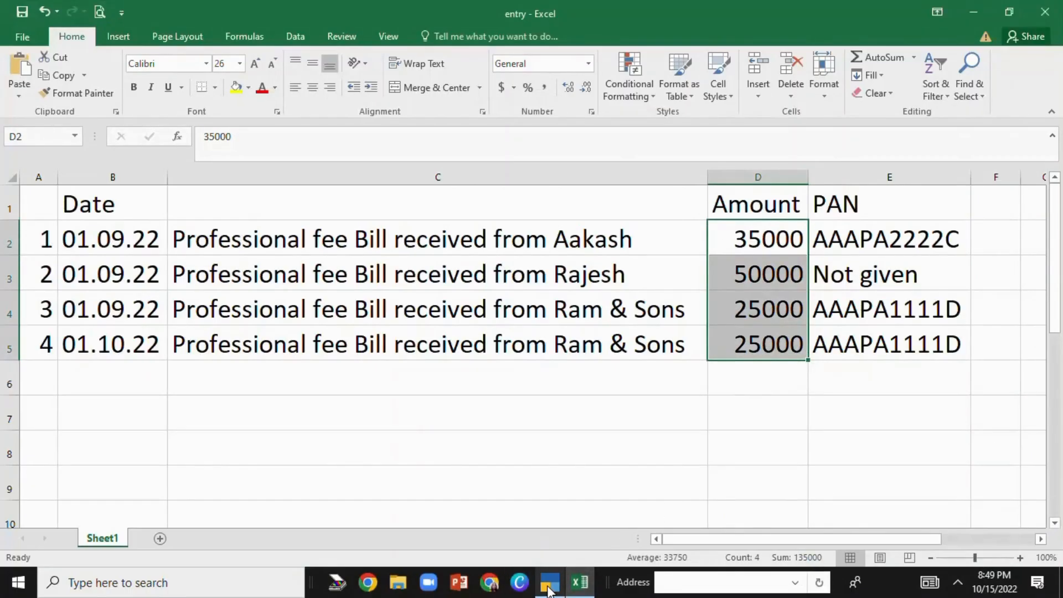
click(549, 584)
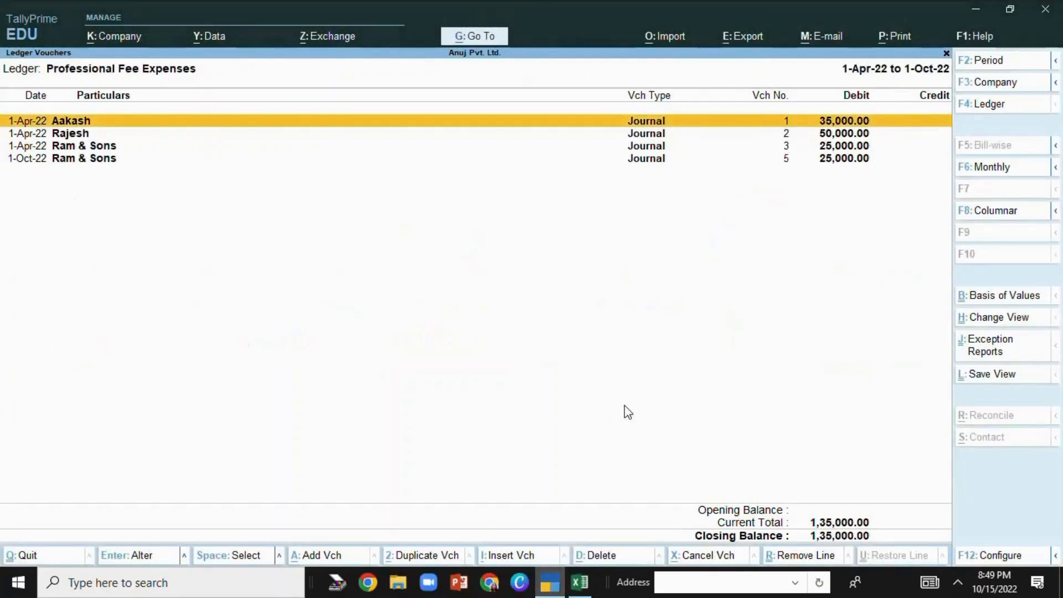
key(Escape)
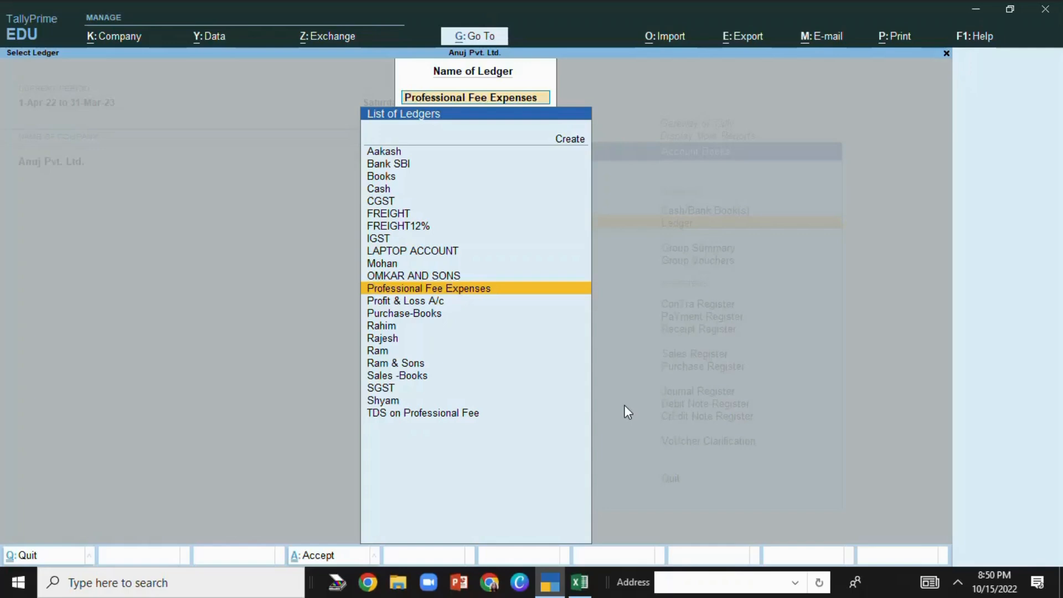
- Check the bill list in Excel, then review the ledger vouchers of the first bill's party in TallyPrime and close them
key(Down)
key(Down)
key(Down)
key(Down)
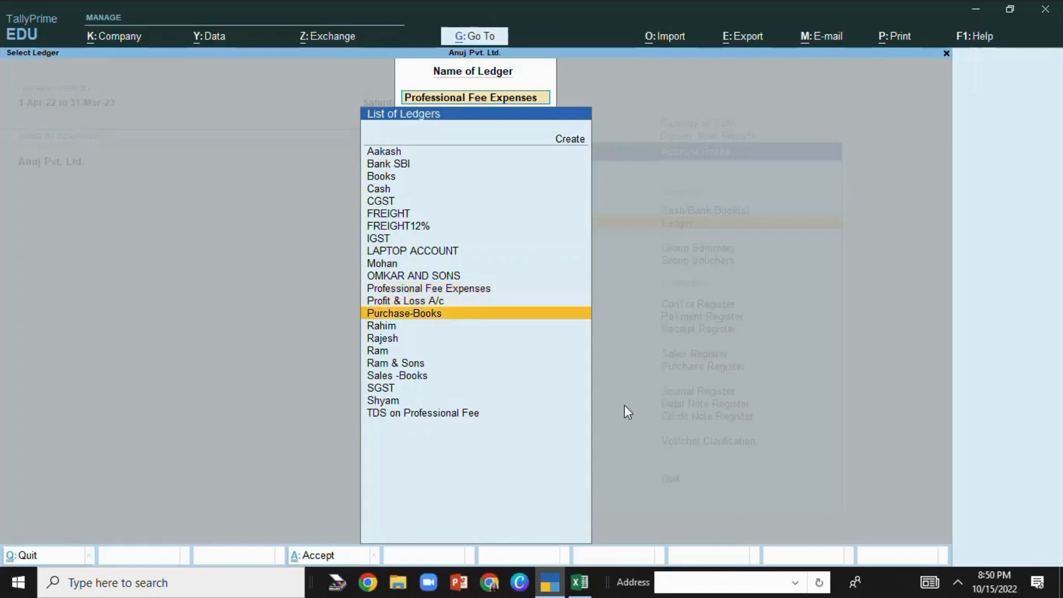
click(582, 586)
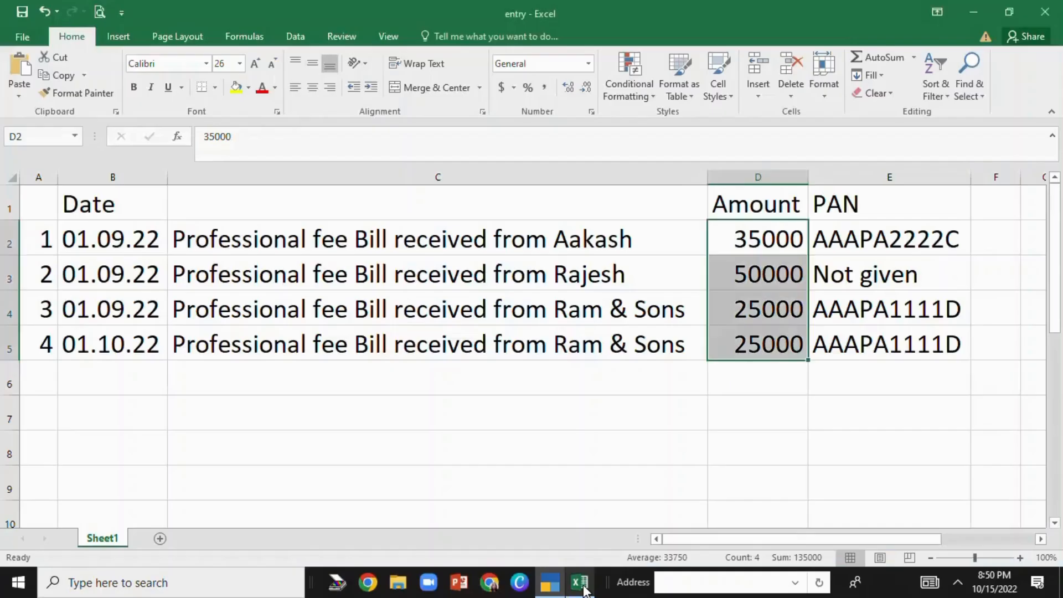
click(581, 587)
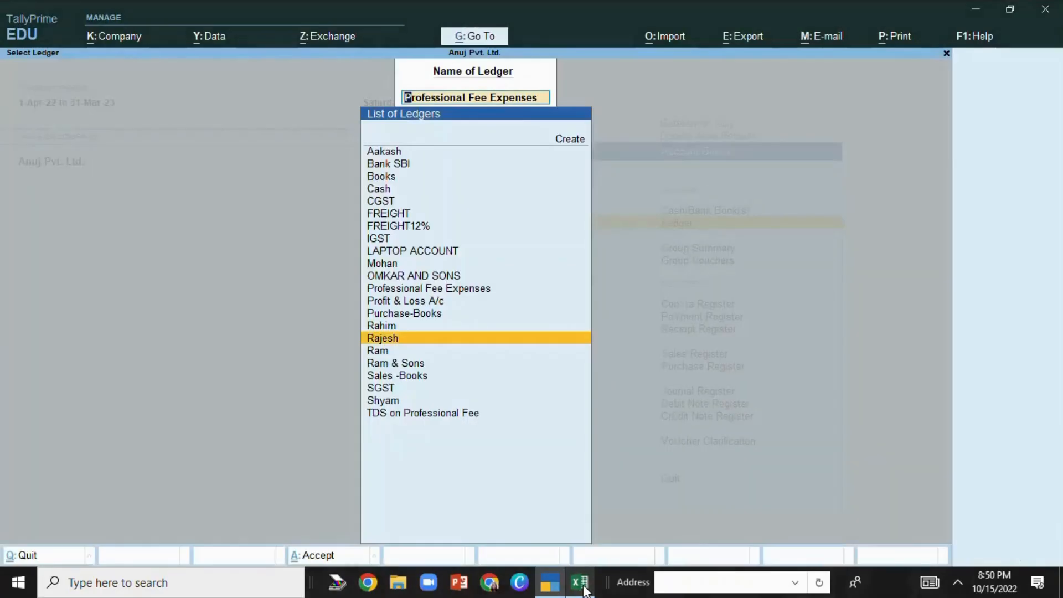
text(r)
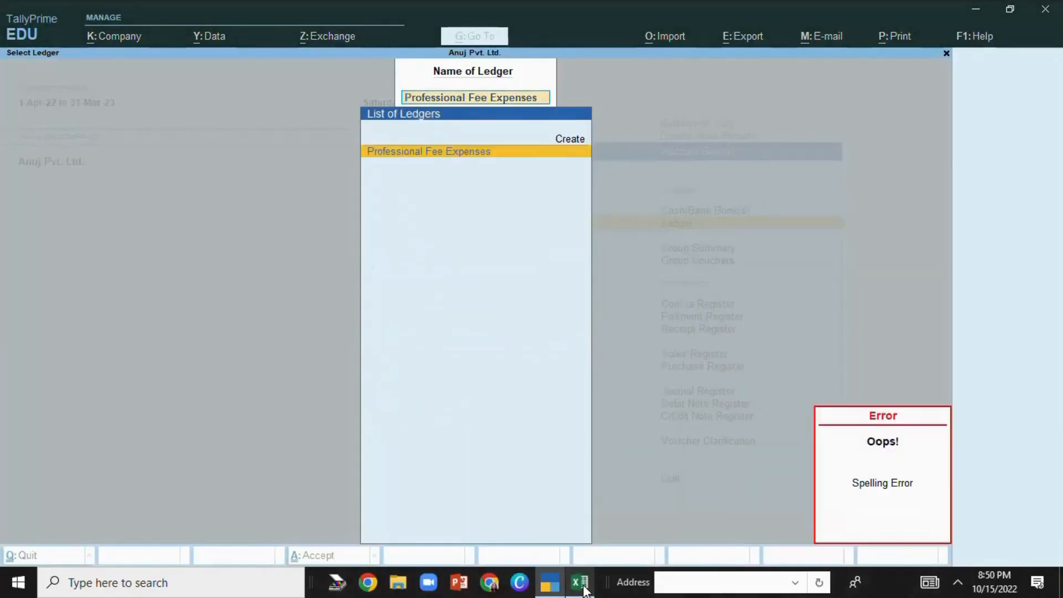
key(BackSpace)
key(Up)
key(Up)
key(Up)
key(Up)
key(Up)
key(Up)
key(Up)
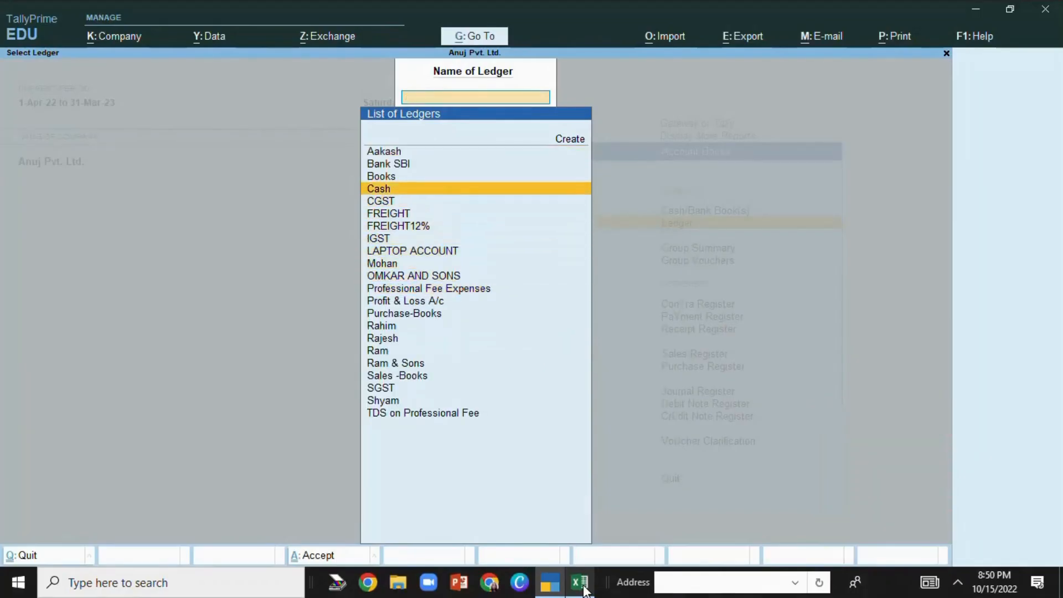
key(Up)
key(Up)
key(Up)
key(Return)
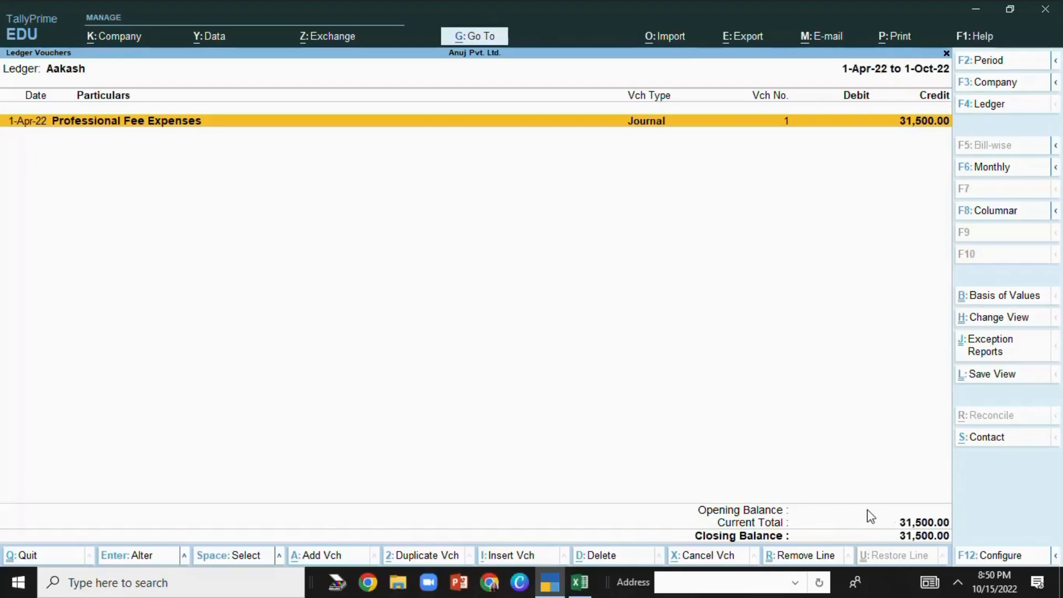
key(Escape)
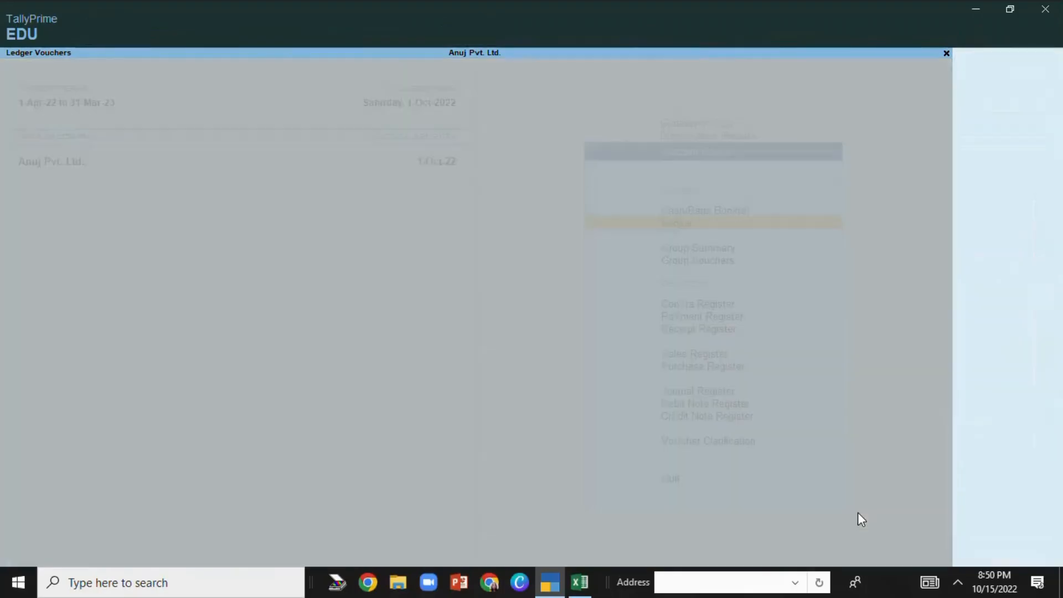
- Look up the second bill in Excel, then review its party's ledger vouchers in TallyPrime and close them
click(579, 582)
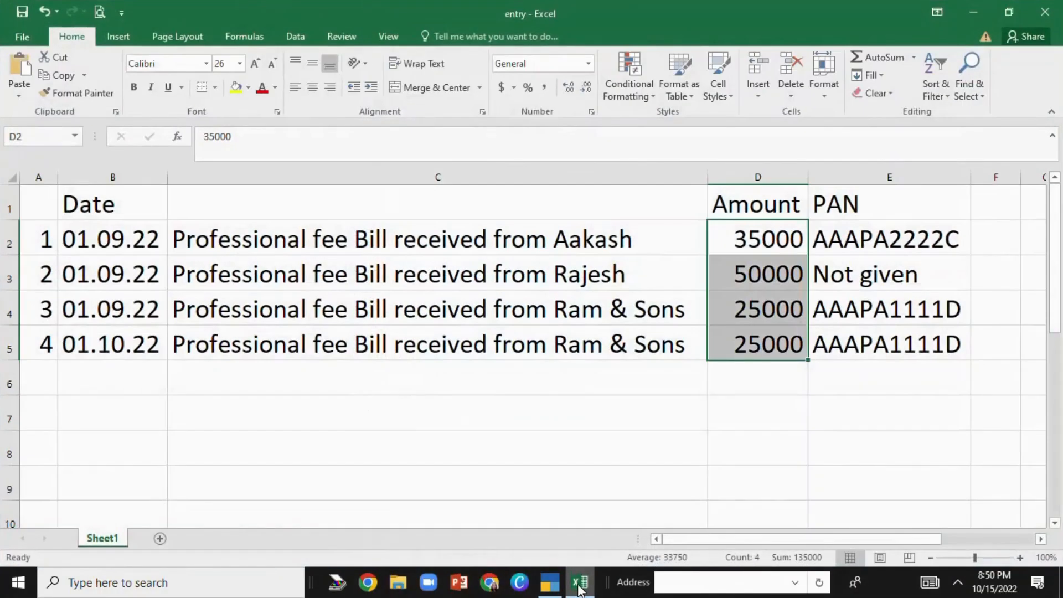
click(579, 583)
key(Down)
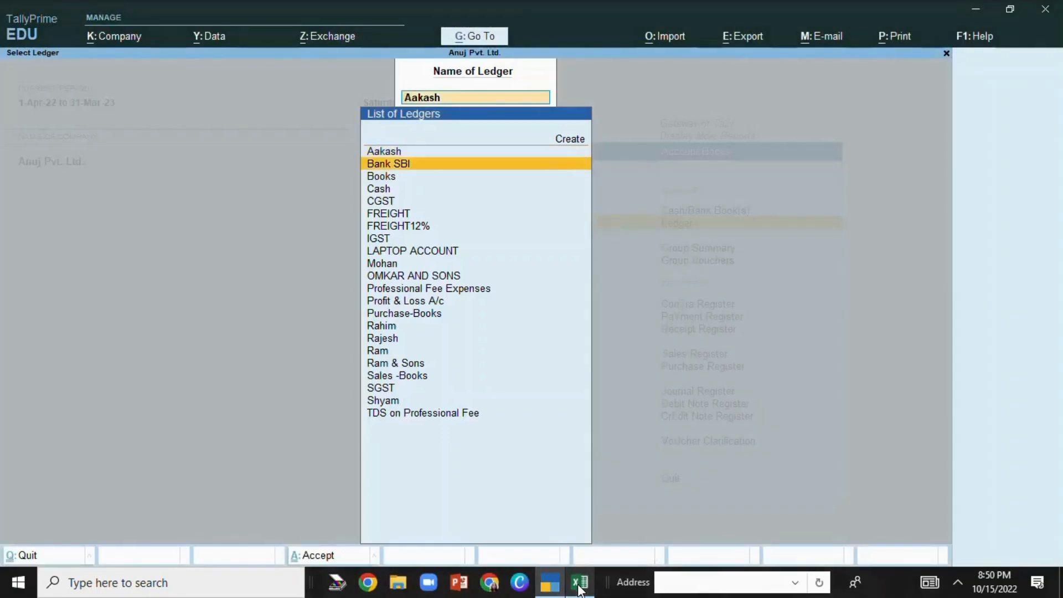
key(Down)
key(Down)
key(Down)
key(Down)
key(Down)
key(Down)
key(Down)
key(Down)
key(Down)
key(Down)
key(Down)
key(Down)
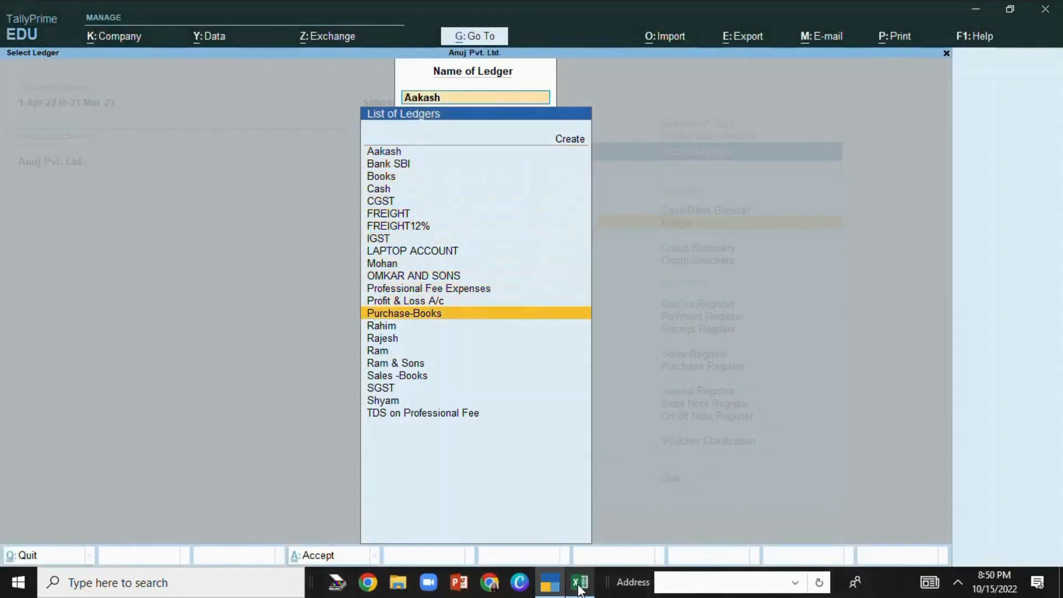
key(Down)
key(Down)
key(Return)
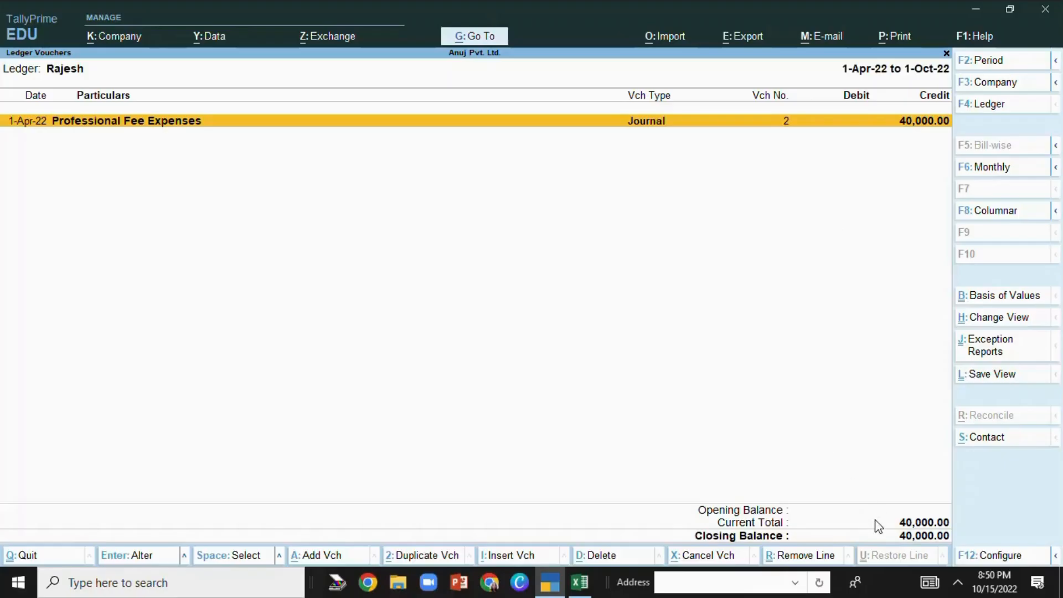
key(Escape)
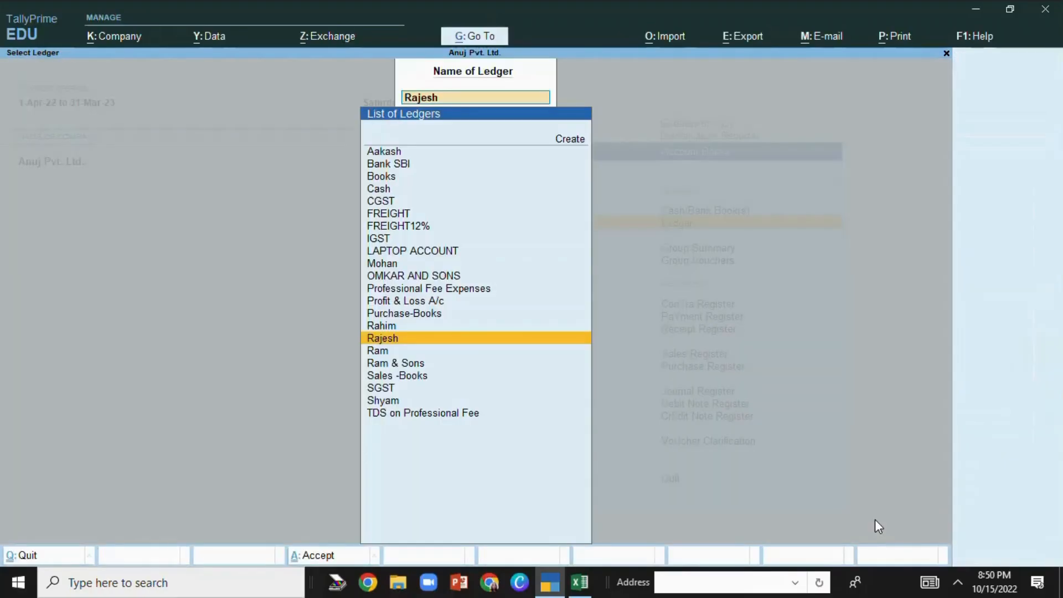
- Display the Ram & Sons ledger vouchers for the period from 01-04-22 to 1-10-2022
key(Down)
key(Down)
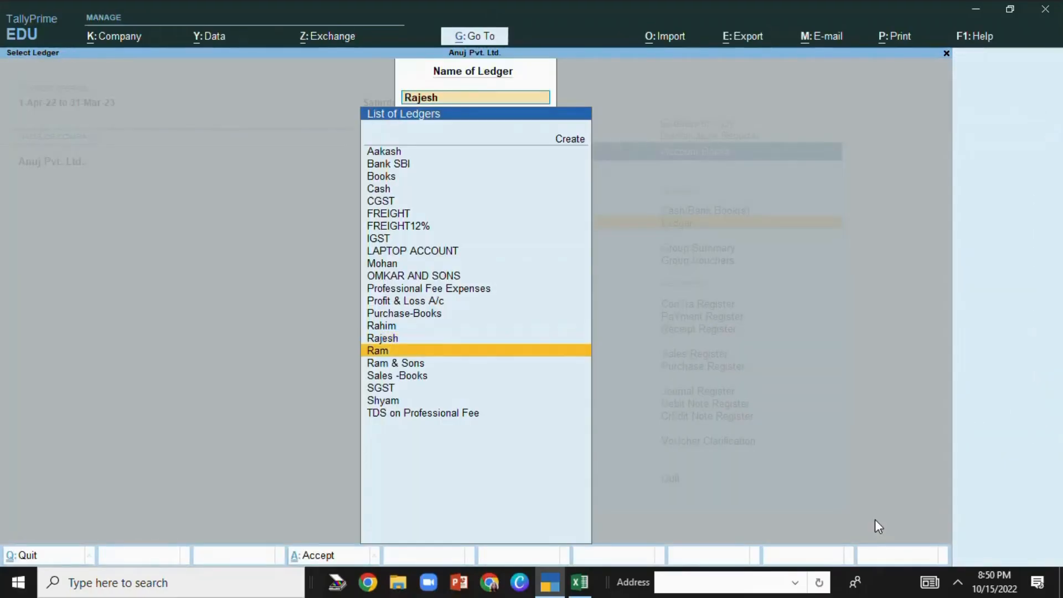
key(Return)
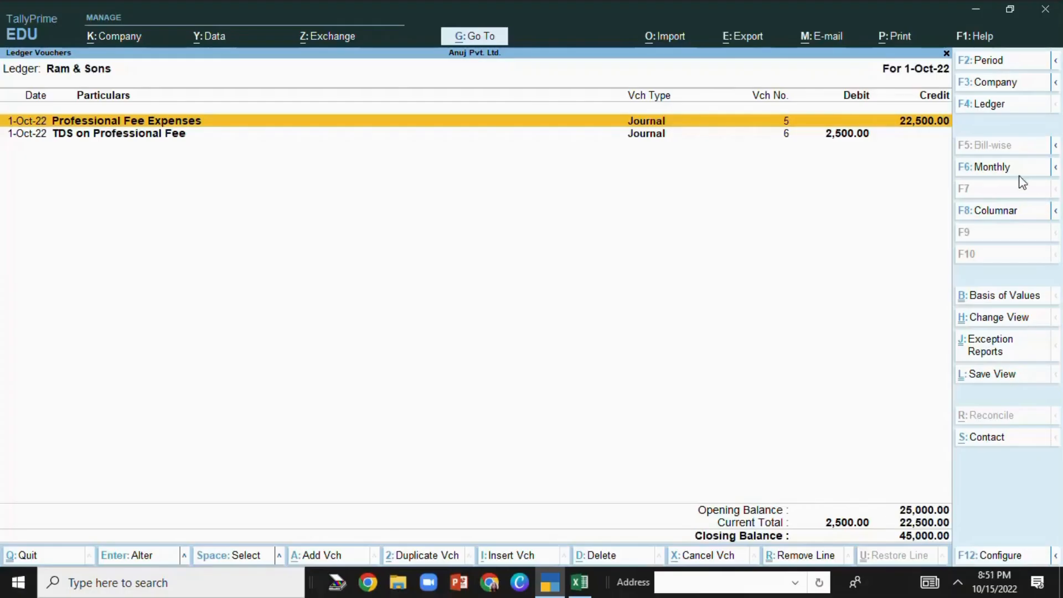
click(1006, 67)
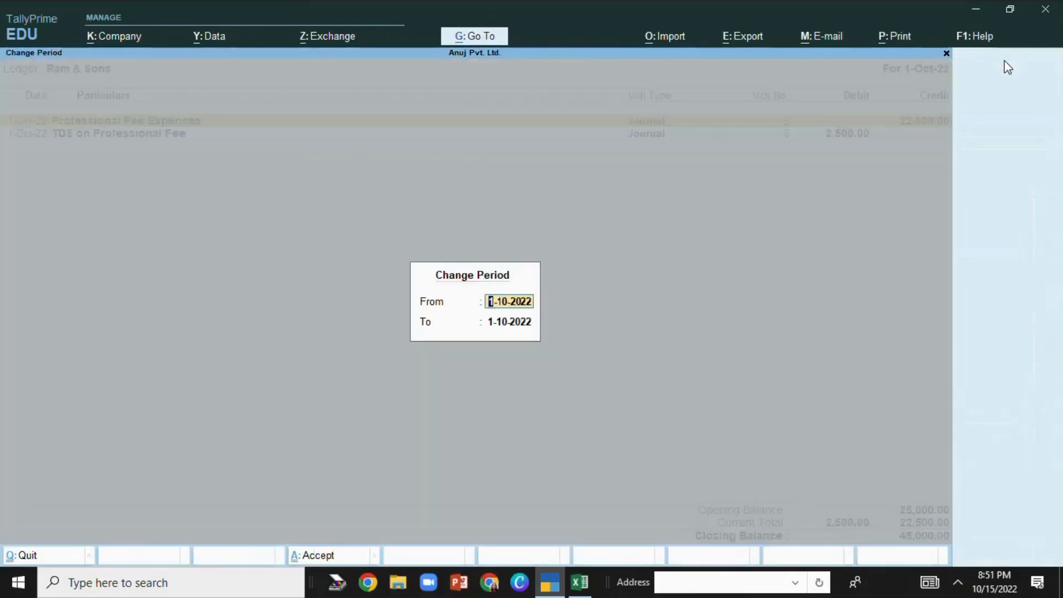
text(01-04-22)
key(Return)
key(Return)
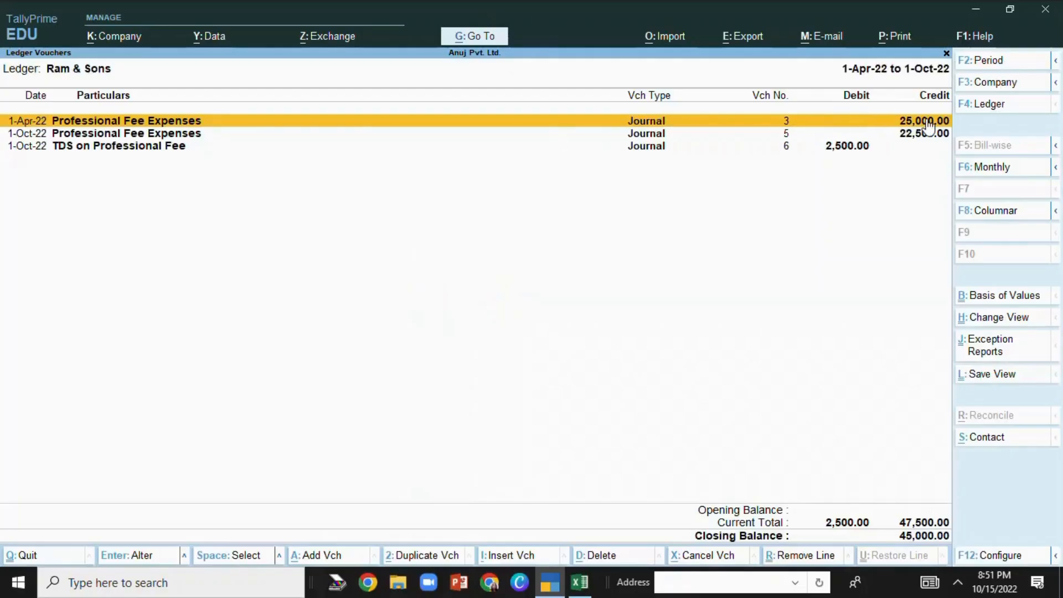
- Select the Ram & Sons bill amounts in D4:D5 in Excel and compare them with the party's ledger vouchers in TallyPrime
click(581, 582)
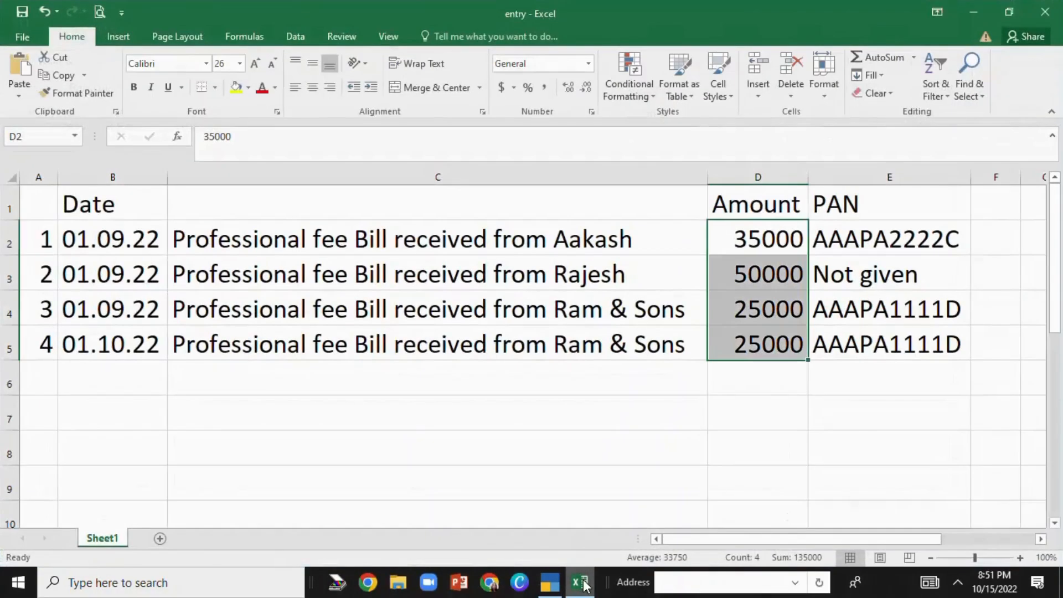
click(733, 420)
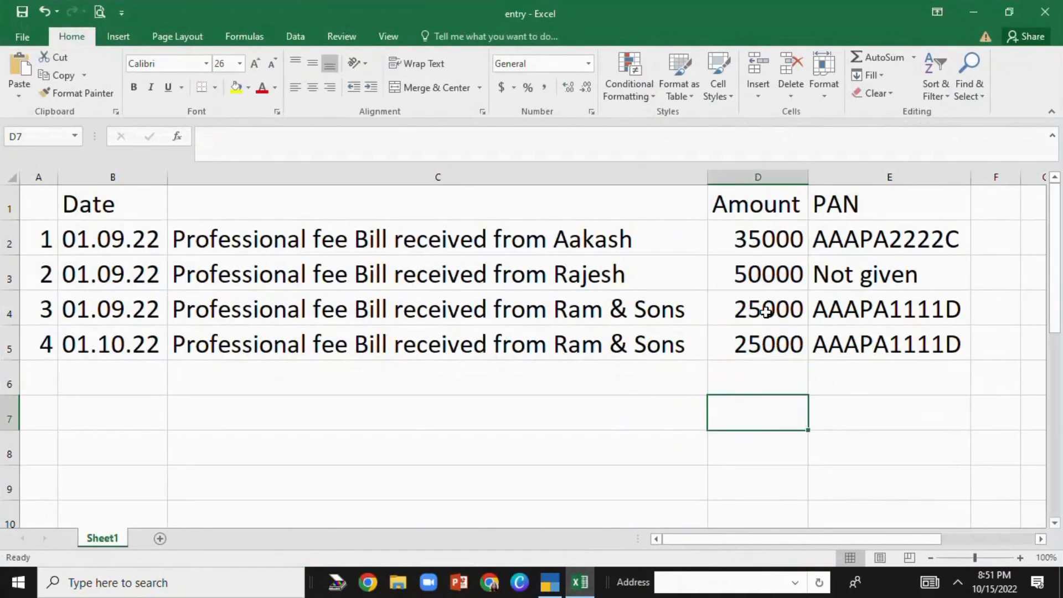
drag(767, 312, 769, 343)
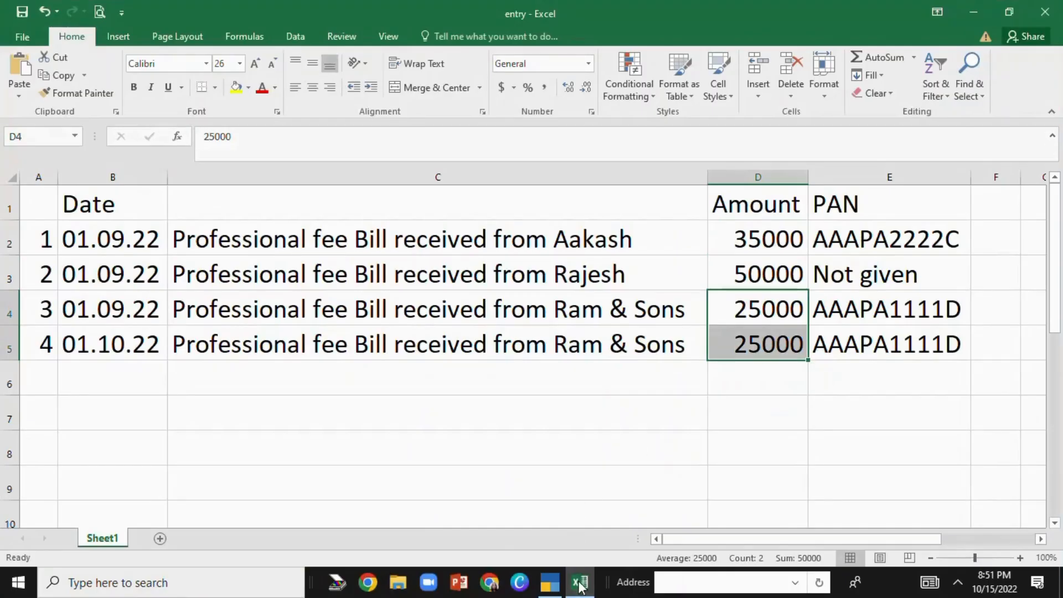
click(556, 590)
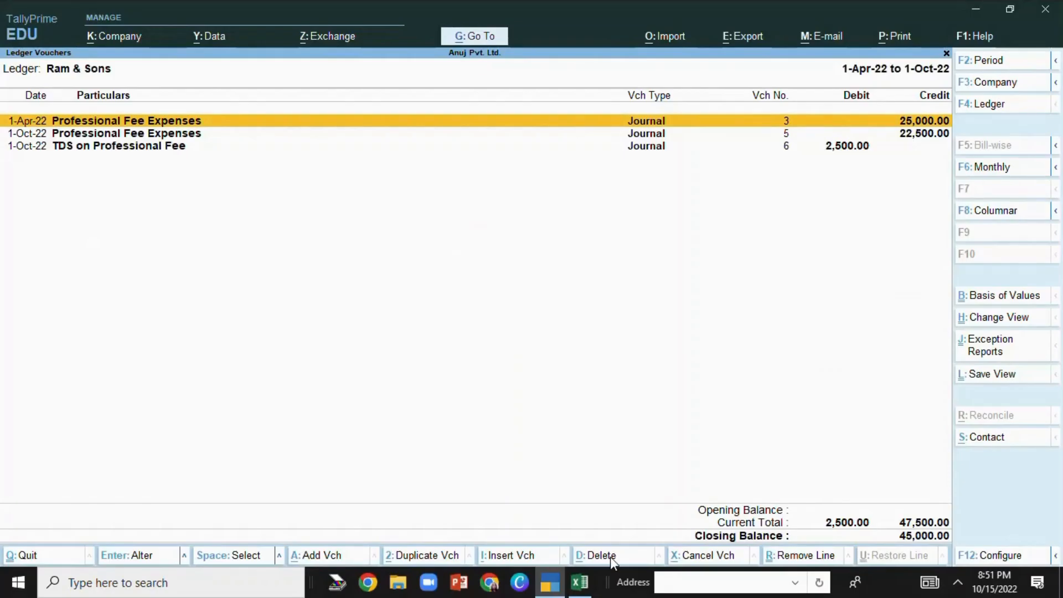
click(579, 583)
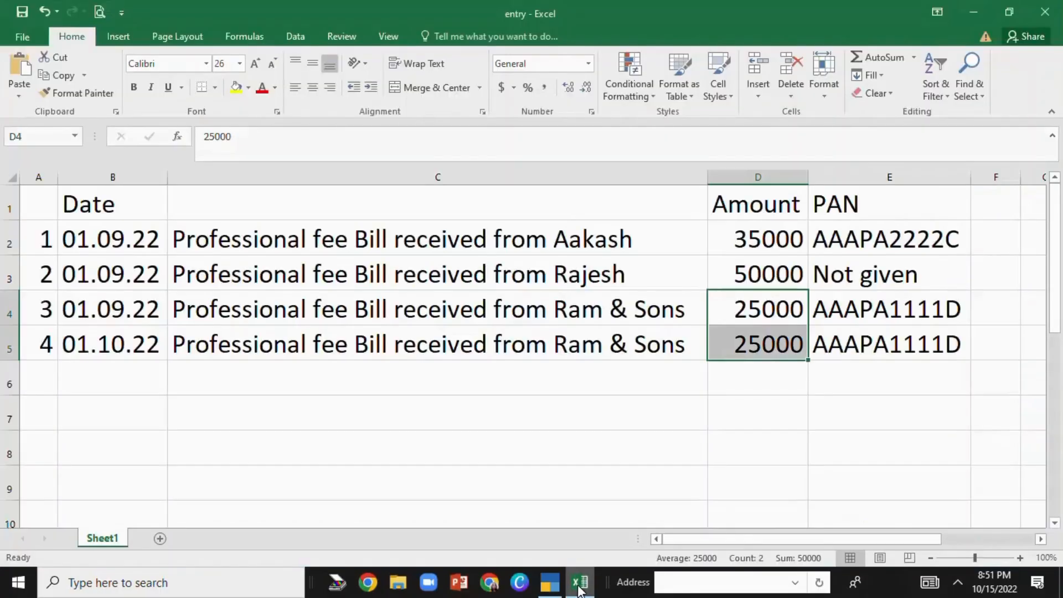
click(579, 585)
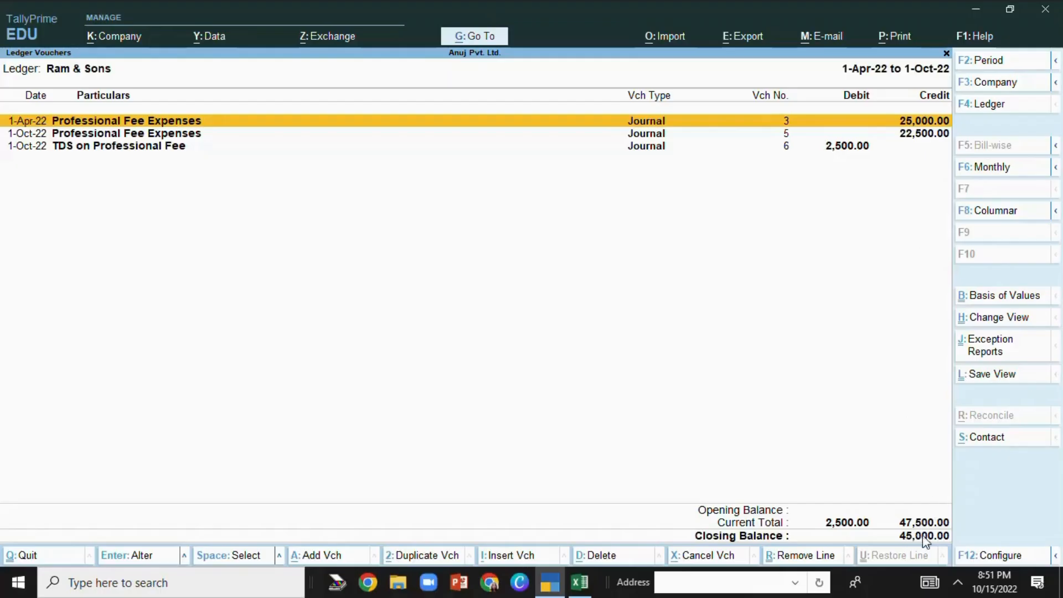
- Recheck the bill list in Excel, then review the Ram & Sons ledger in TallyPrime and close back to the Gateway of Tally
click(585, 580)
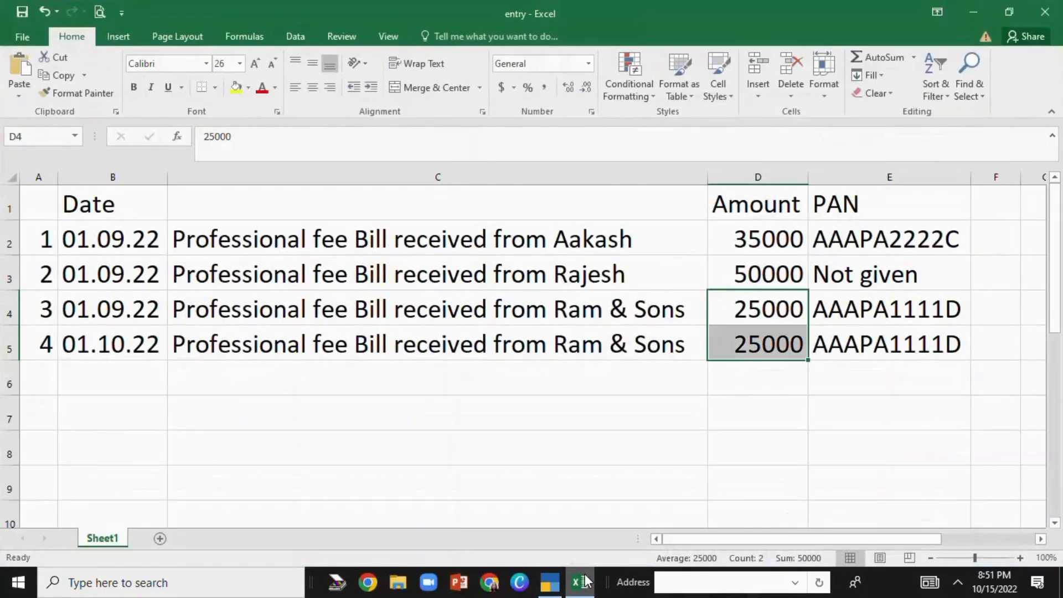
click(760, 369)
click(641, 399)
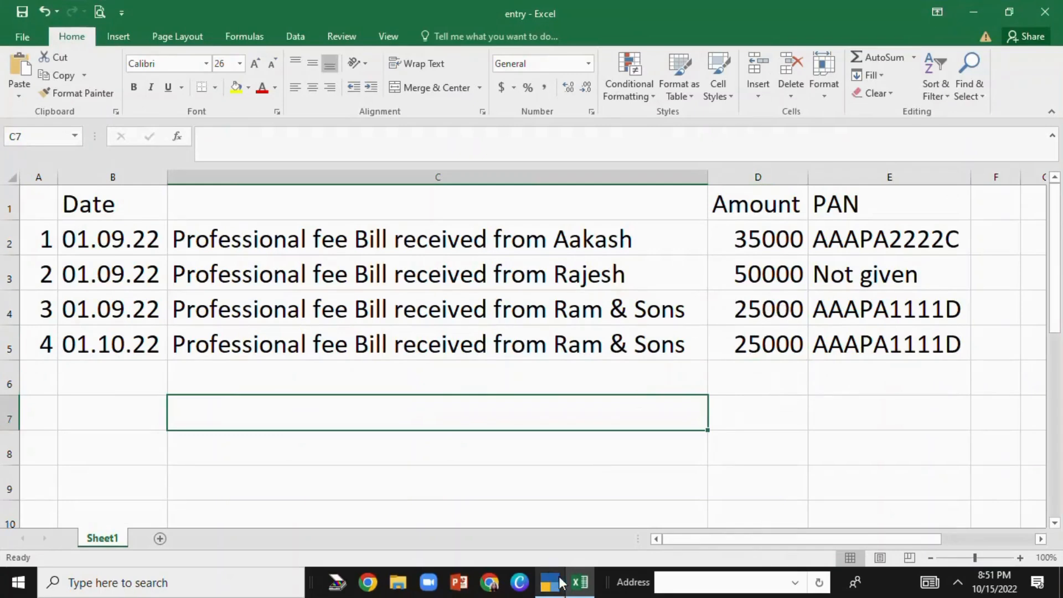
mouse_move(584, 587)
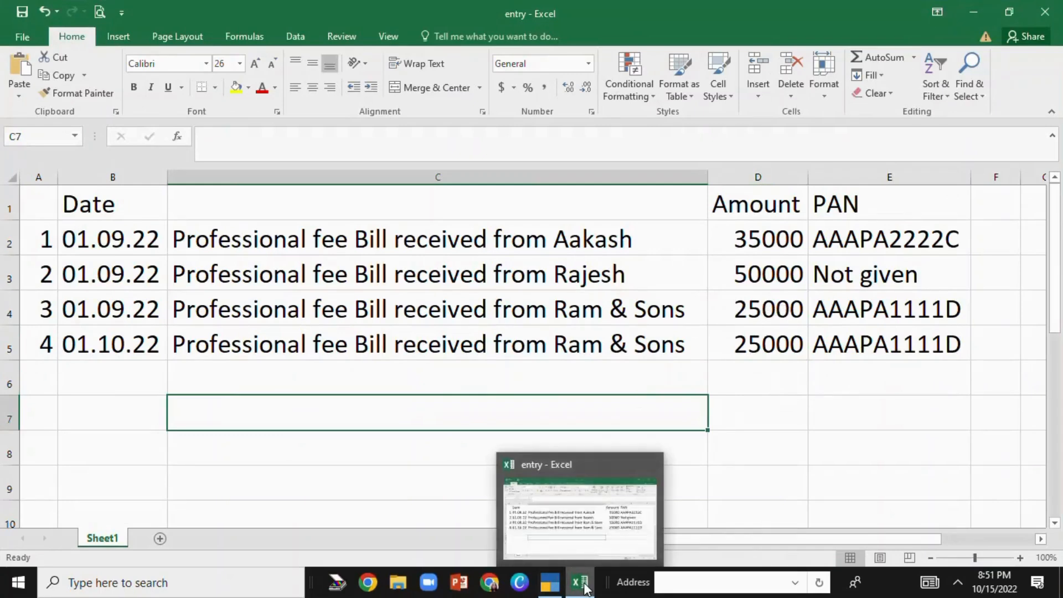
click(550, 582)
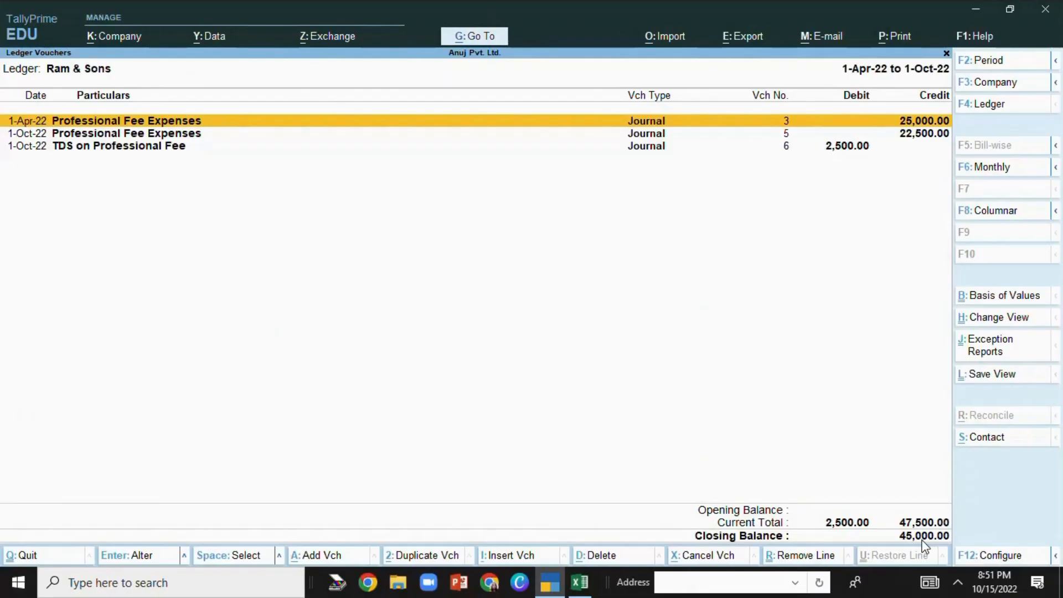
click(907, 136)
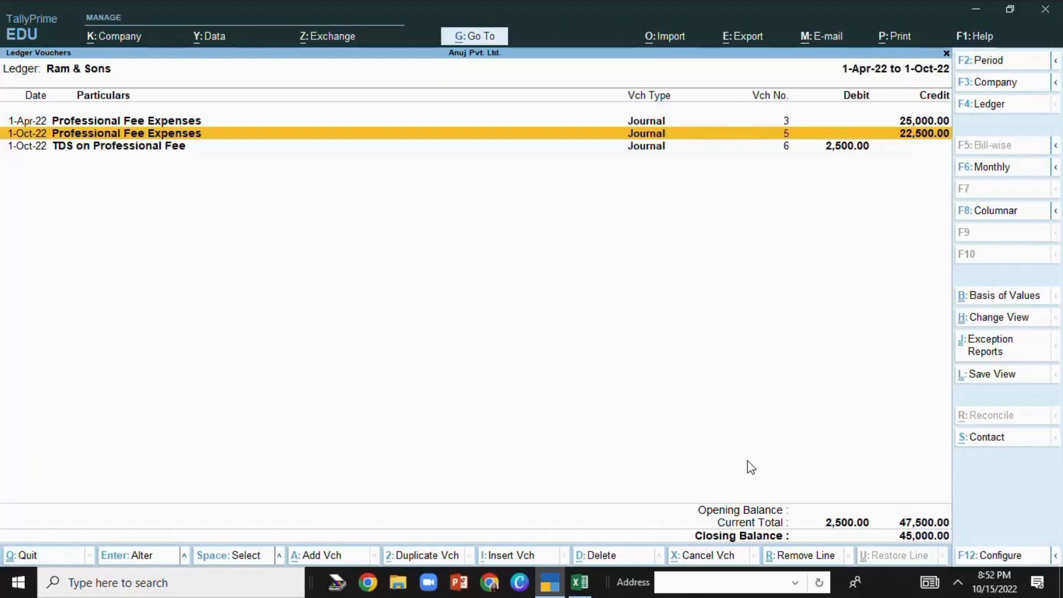
key(Escape)
key(Escape)
key(Escape)
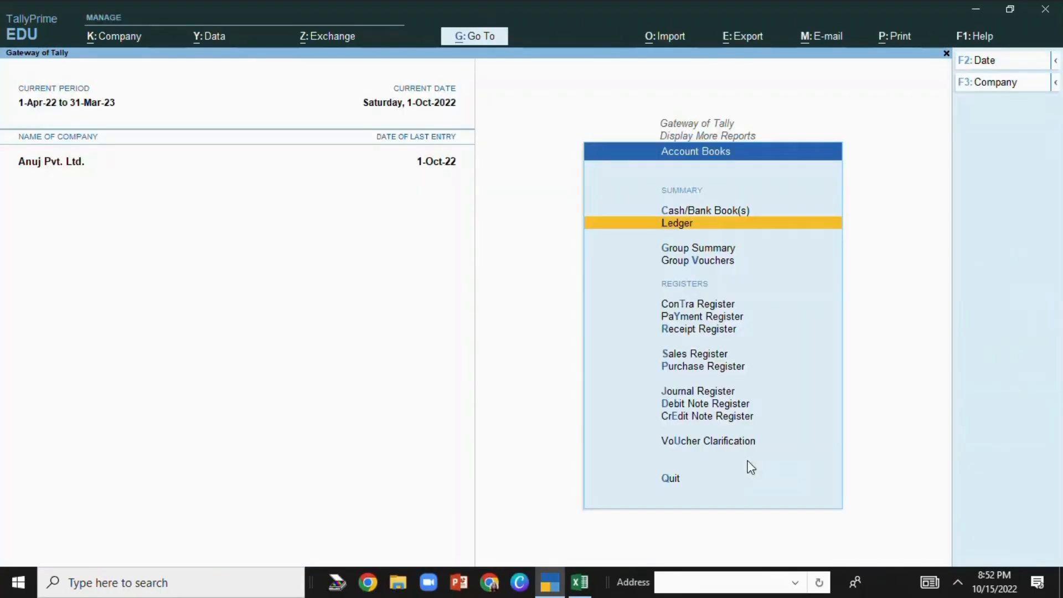
key(Escape)
key(Down)
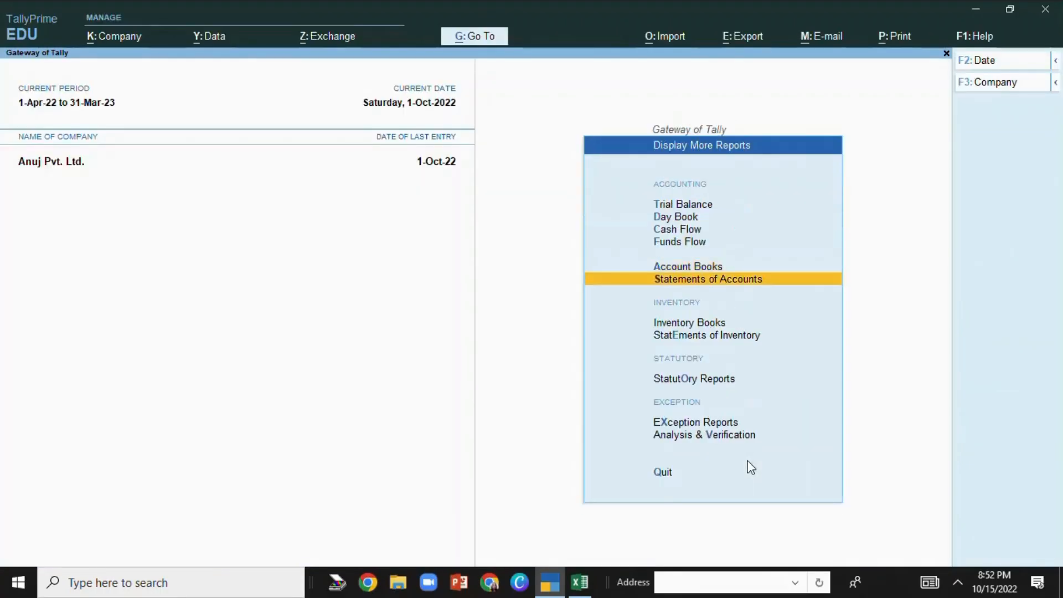
key(Escape)
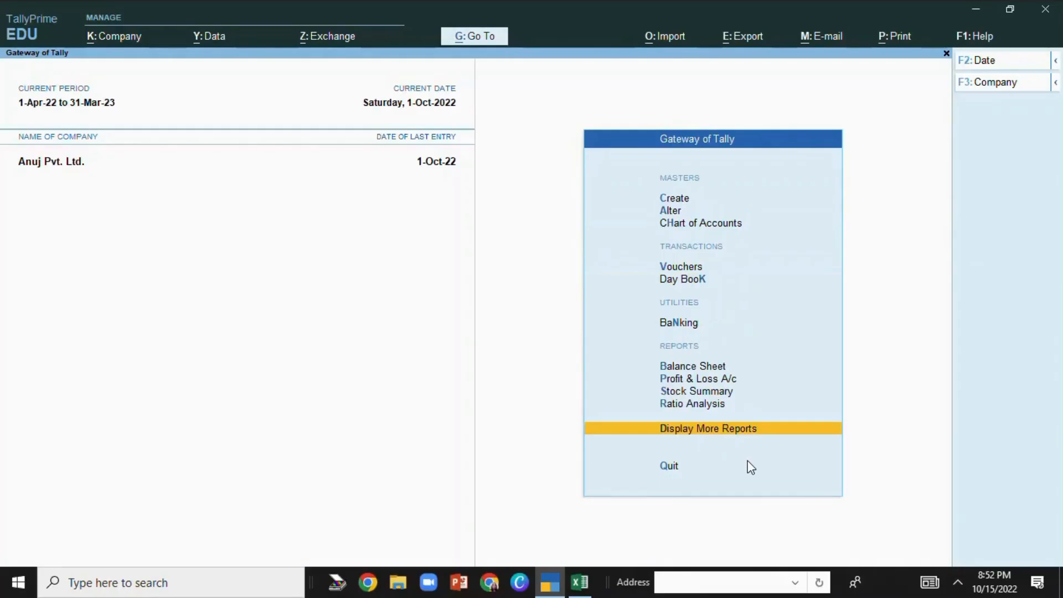
- Open the Form 26Q report from the TDS statutory reports
key(Return)
key(Down)
key(Down)
key(Down)
key(Down)
key(Down)
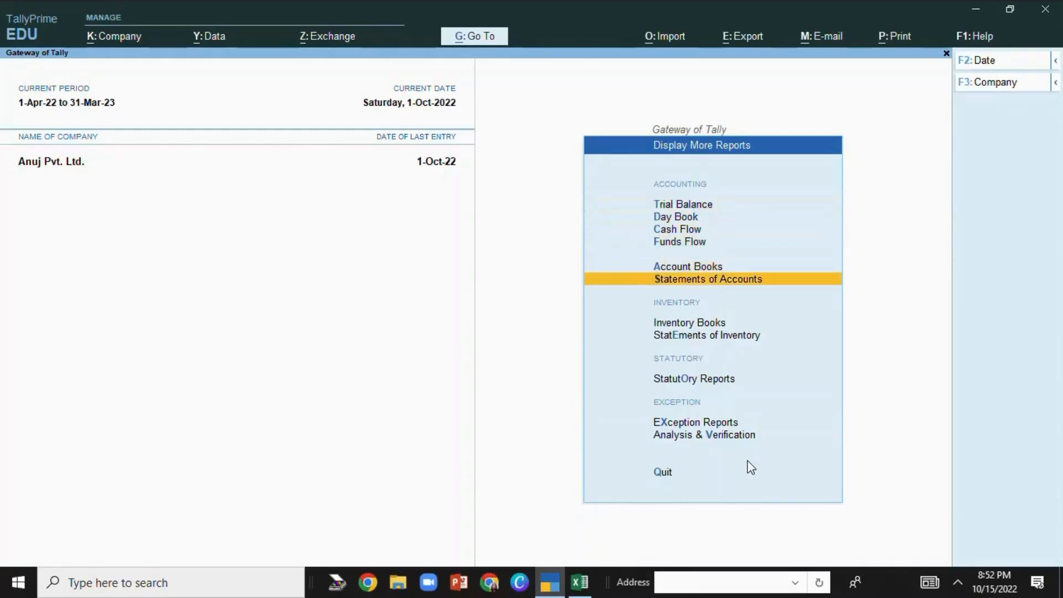
key(Down)
key(Down)
key(Down)
key(Return)
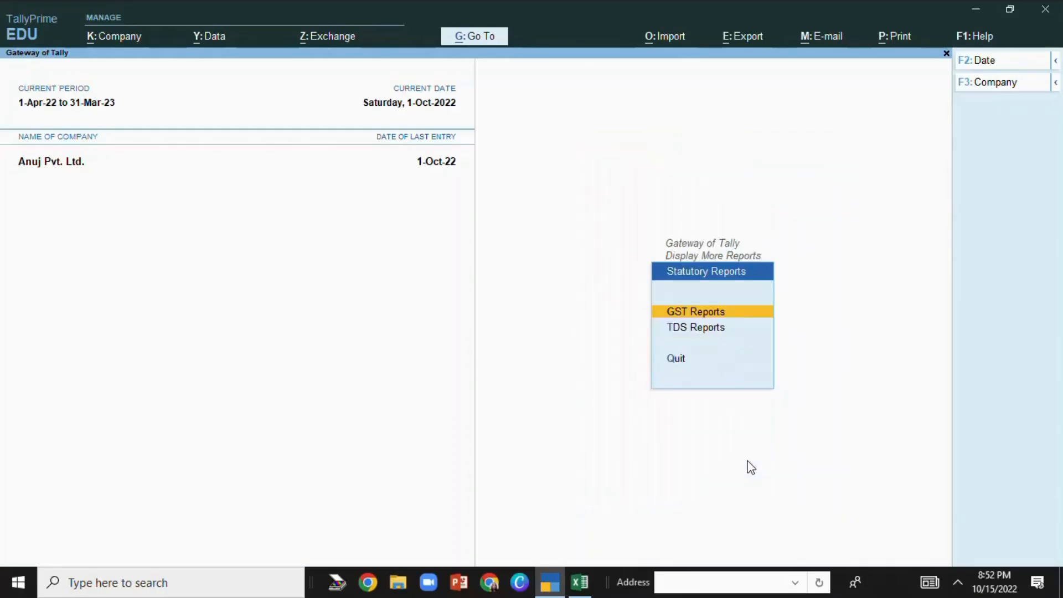
key(Down)
key(Return)
key(Down)
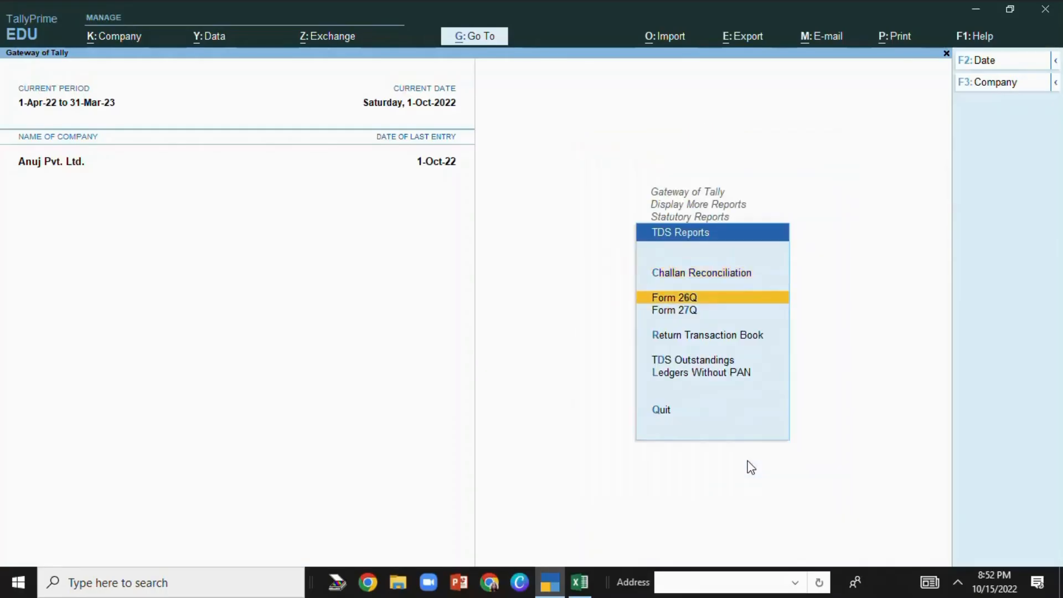
key(Return)
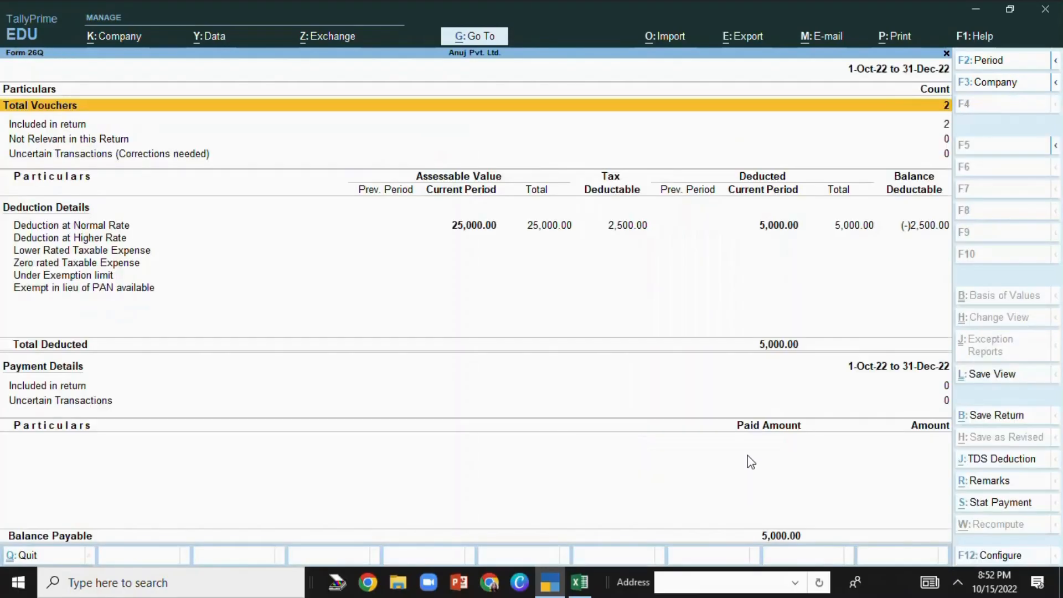
- Set the Form 26Q report period to start from 01-04-22, keeping 31-12-2022 as the end date
click(991, 63)
text(01-)
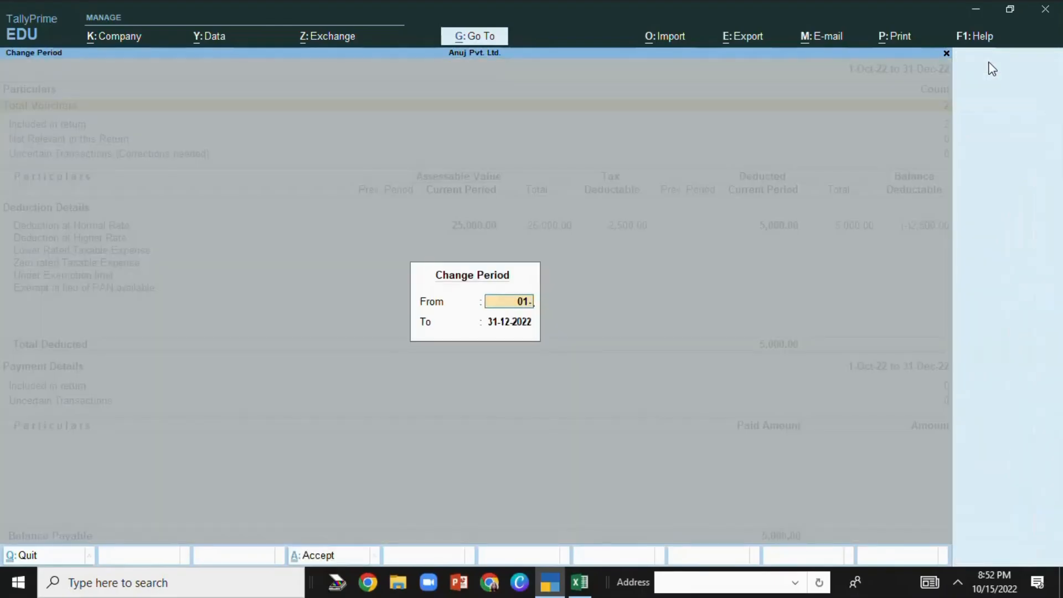
text(04-22)
key(Return)
key(Return)
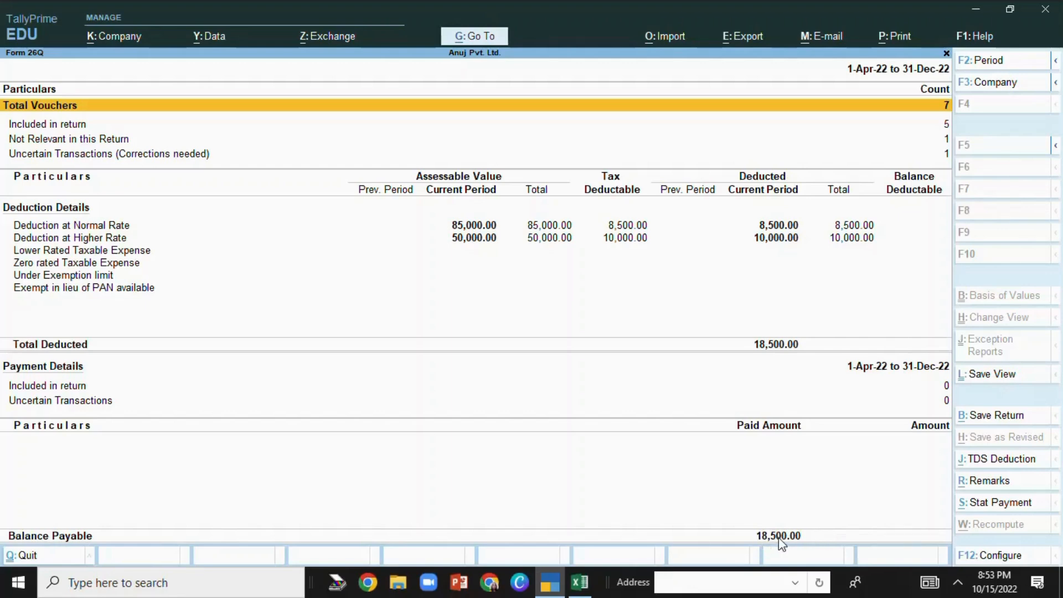
- Start a statutory payment with tax type TDS for the period 1-Apr-22 to 1-Oct-22
click(986, 504)
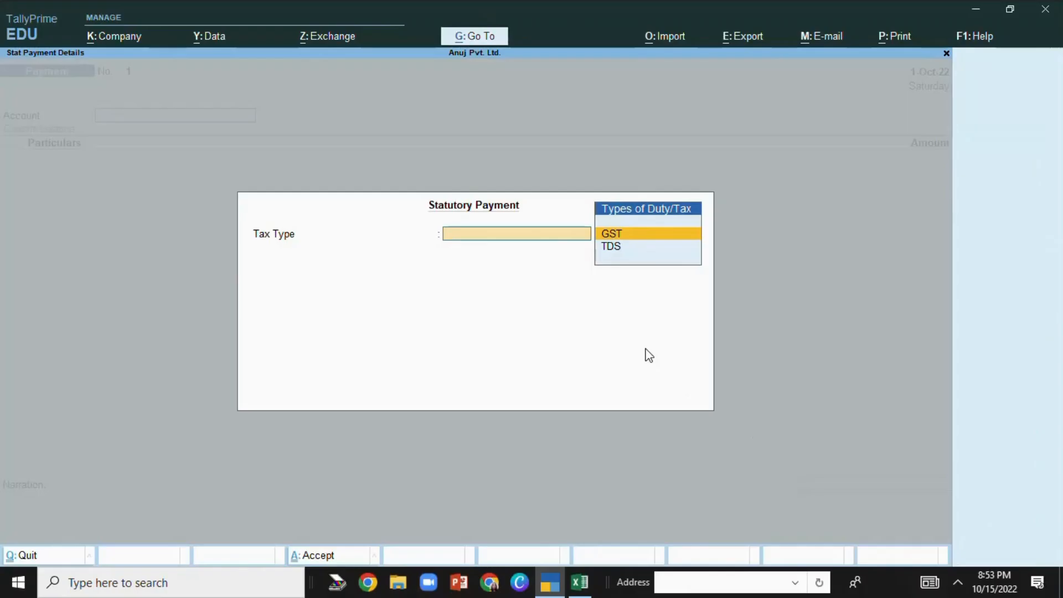
key(Down)
key(Return)
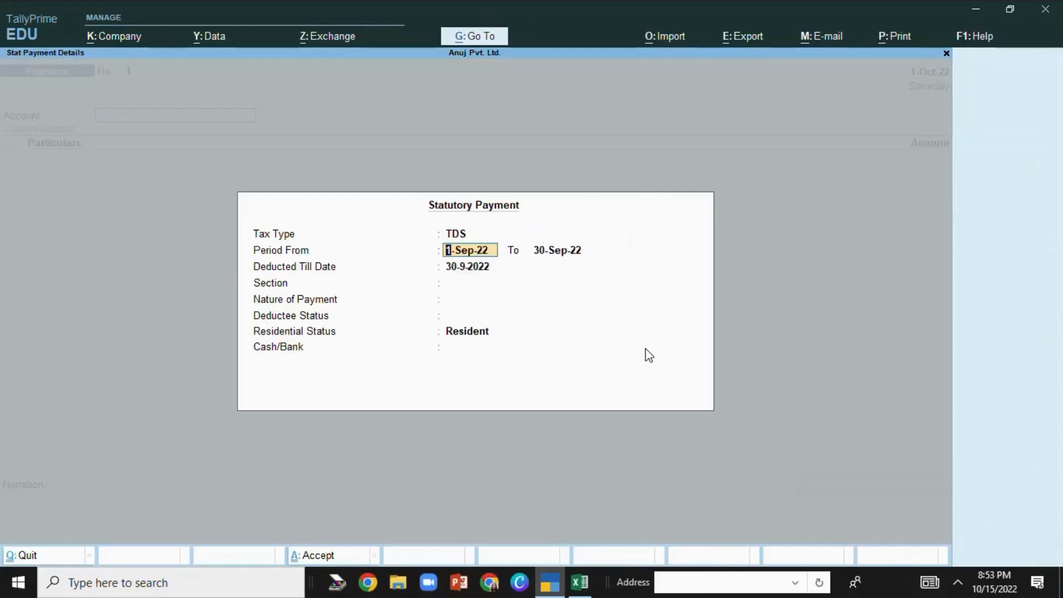
text(01-04)
text(2)
key(Return)
text(01-0)
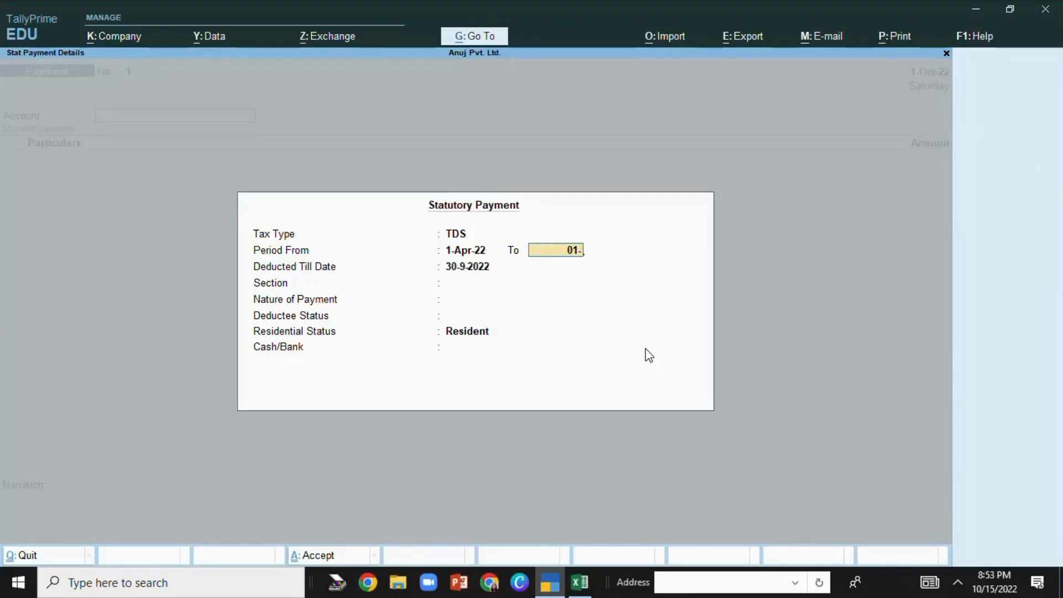
key(BackSpace)
key(BackSpace)
text(-10-22)
key(Return)
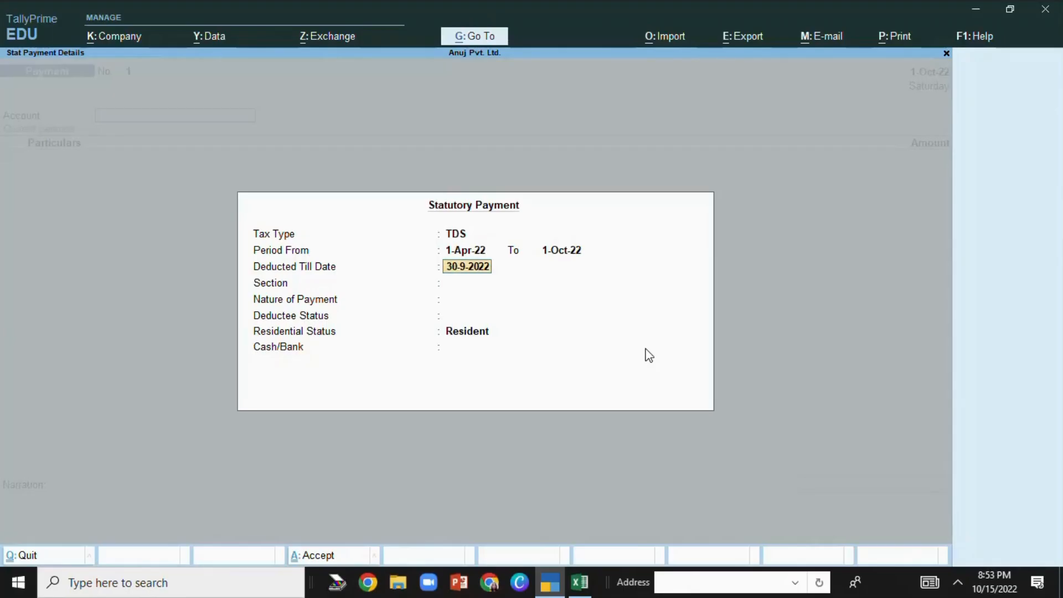
- Fill the statutory payment with deducted till date 01-10-22, section 194J, Professional Fee TDS, Non Company deductee status and Bank SBI
text(01-10-22)
key(Return)
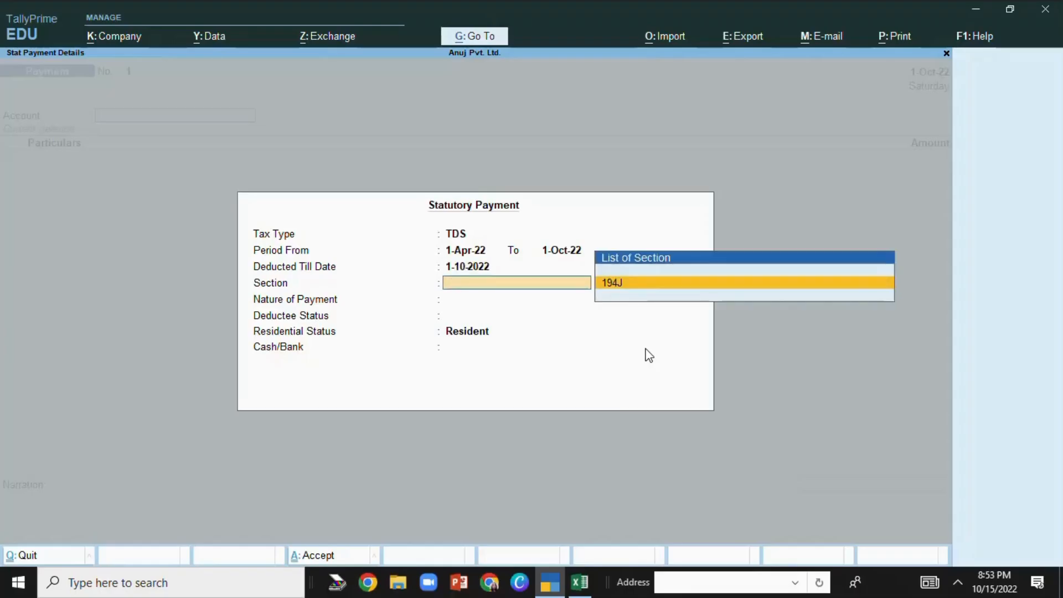
key(Return)
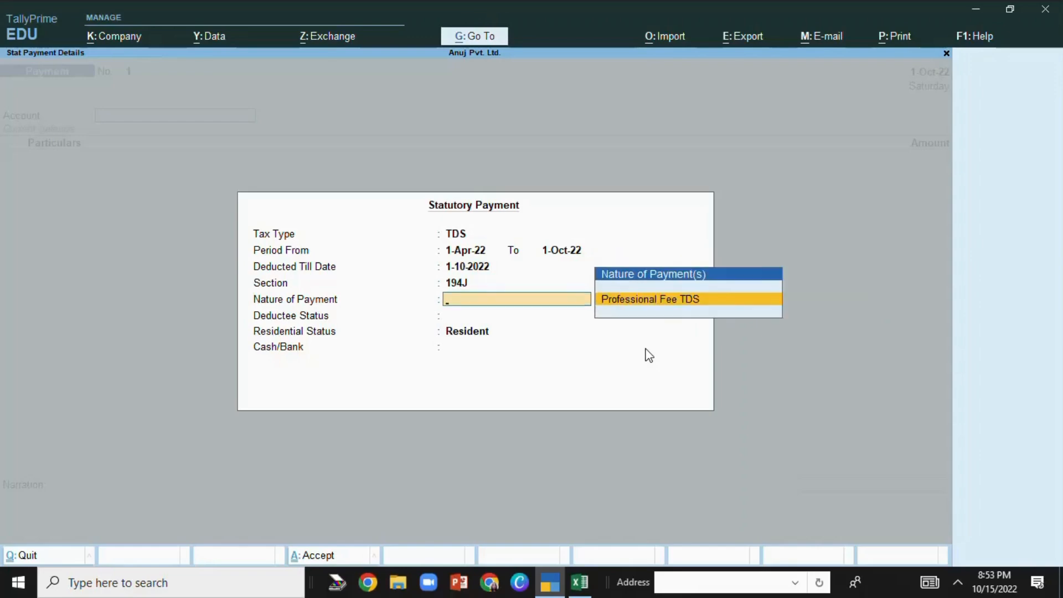
key(Return)
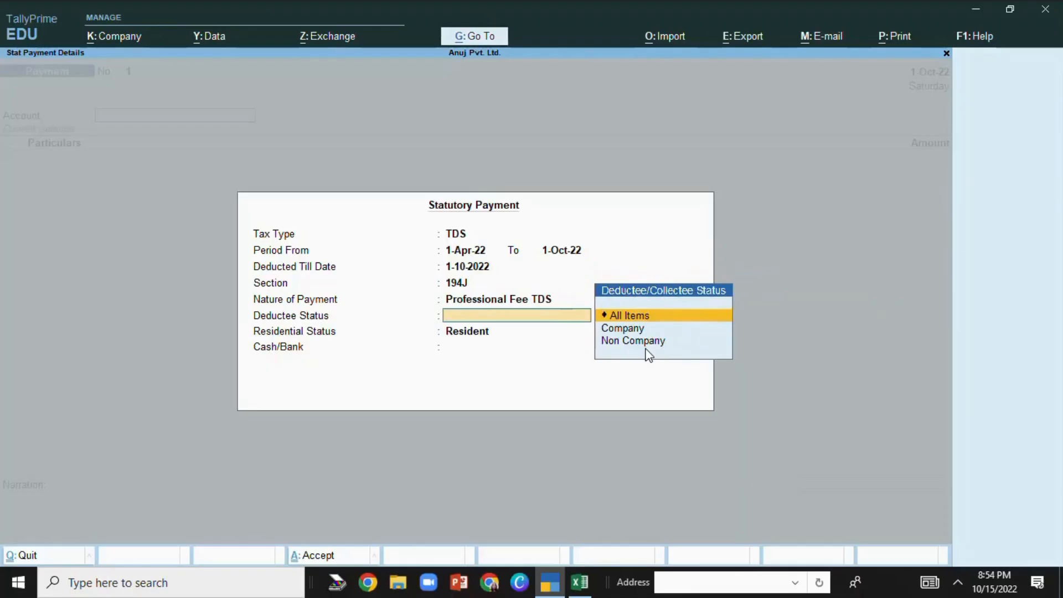
key(Down)
key(Down)
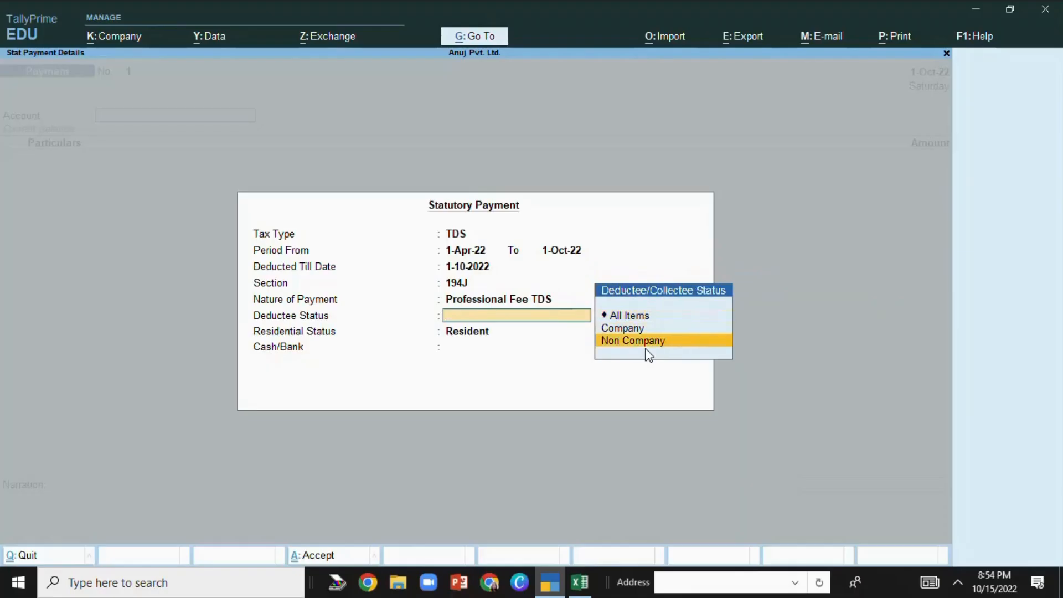
key(Return)
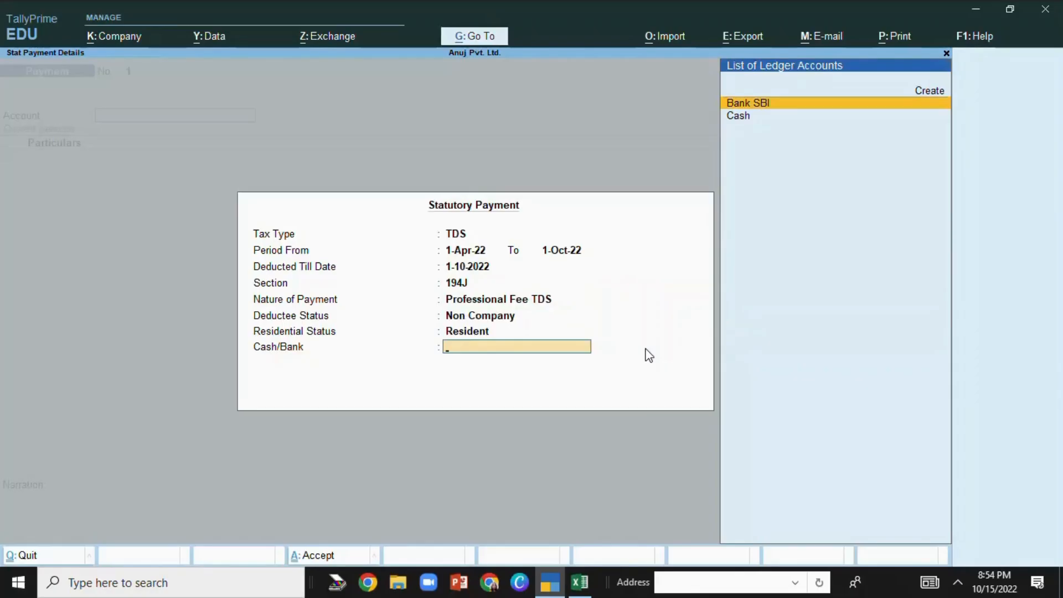
key(Return)
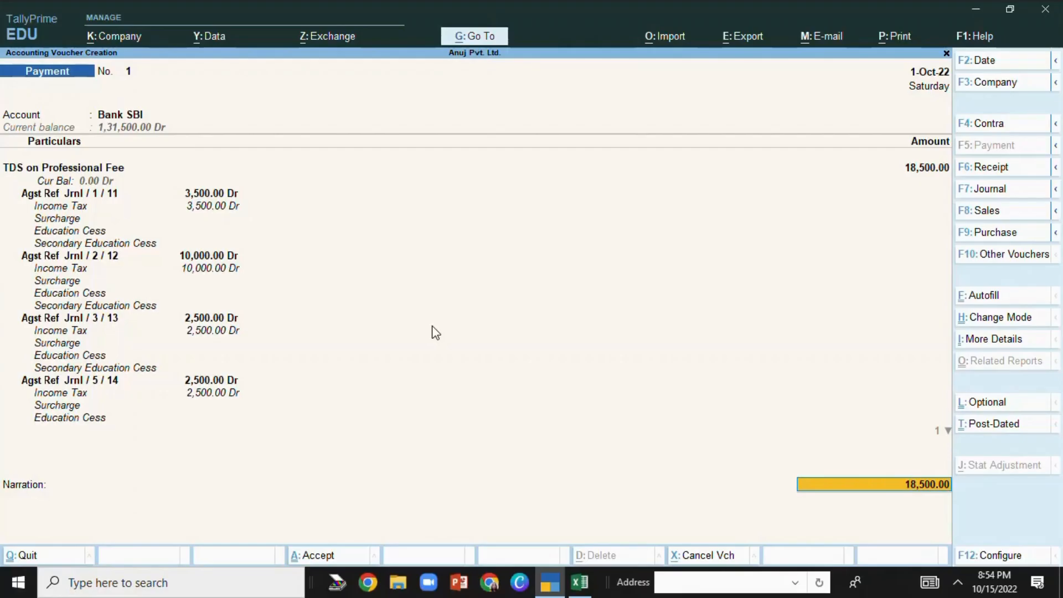
- Allocate the Bank SBI payment as a cheque dated 1-Oct-22 without an instrument number and save the payment voucher
key(Return)
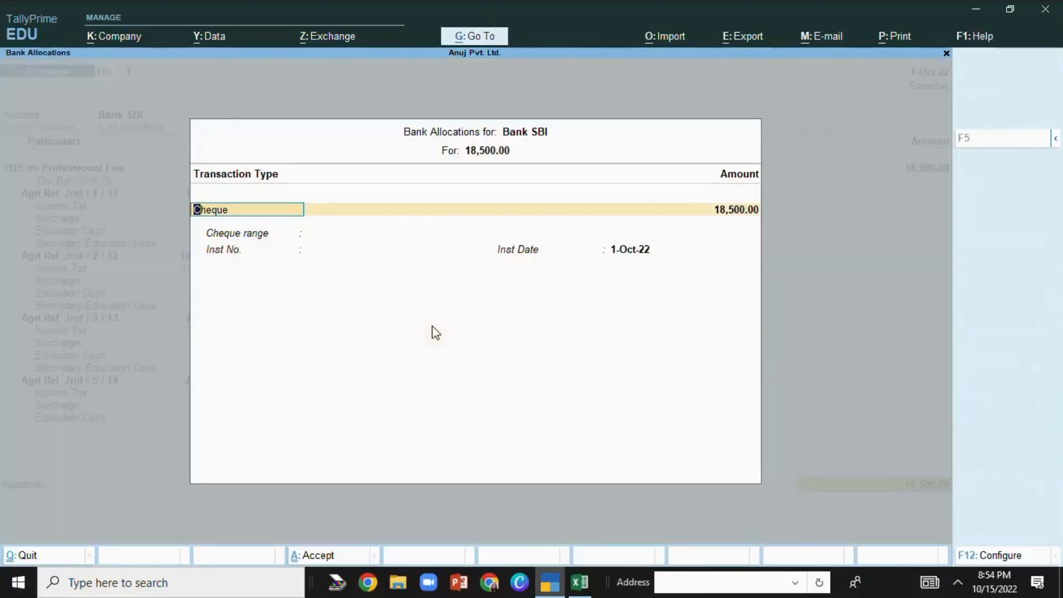
key(Return)
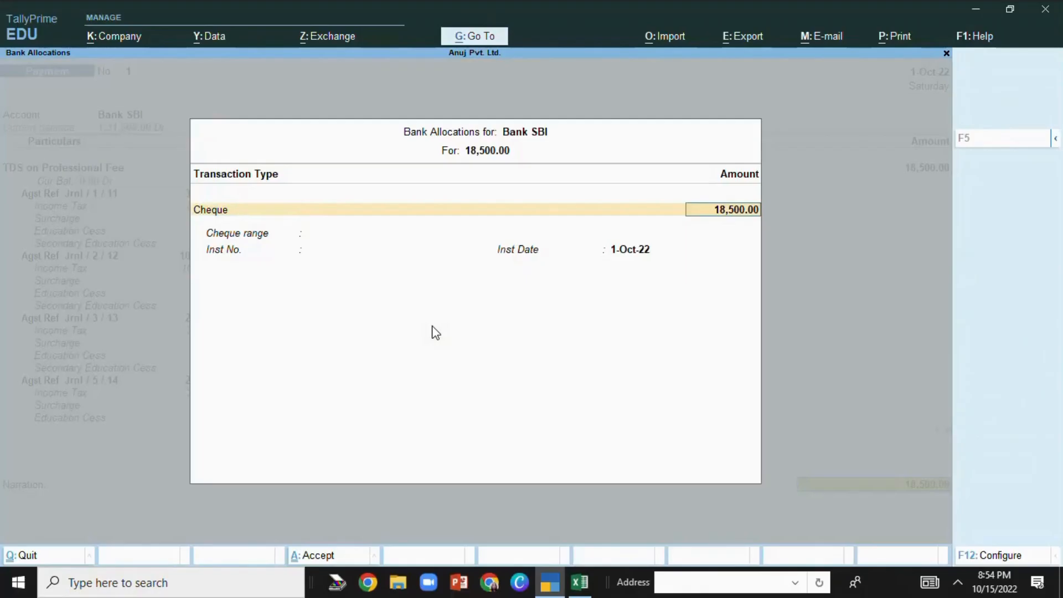
key(Return)
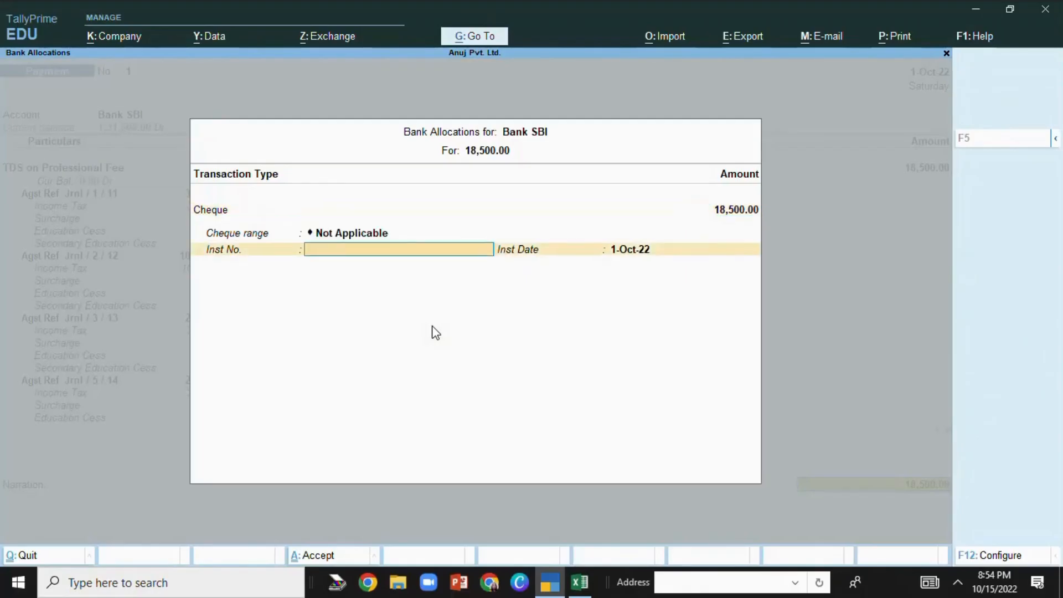
key(BackSpace)
key(Return)
key(Return)
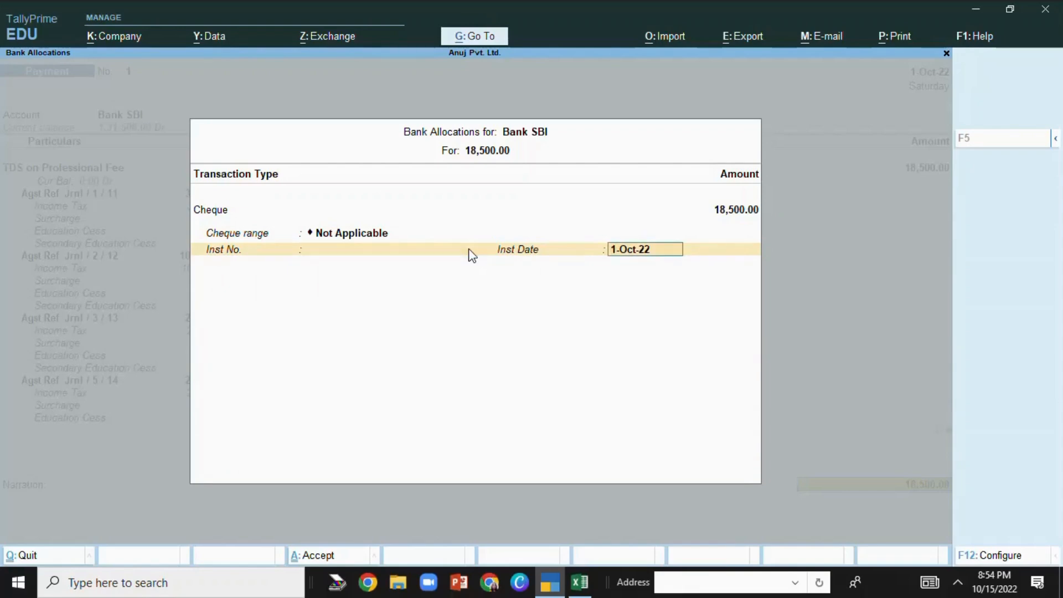
key(Return)
key(Return)
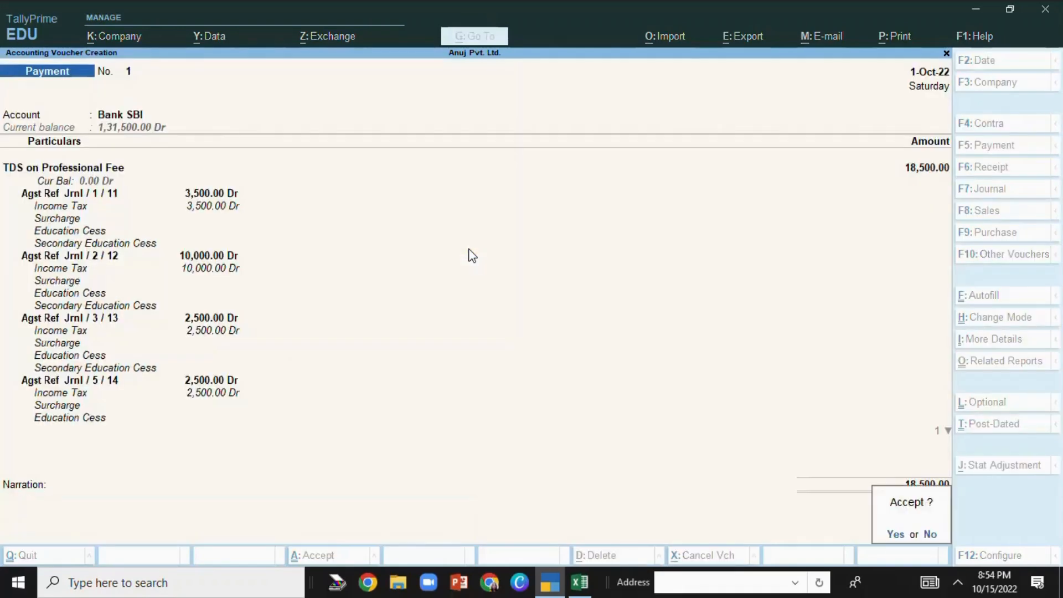
key(Return)
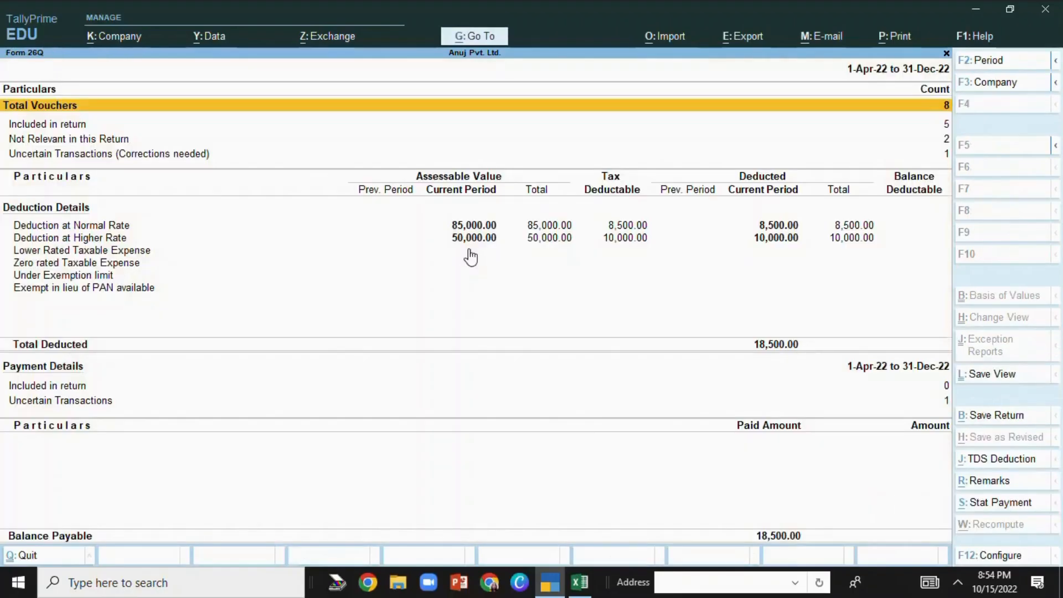
- Open the missing bank details exception from the uncertain transactions under Form 26Q's payment details
key(Down)
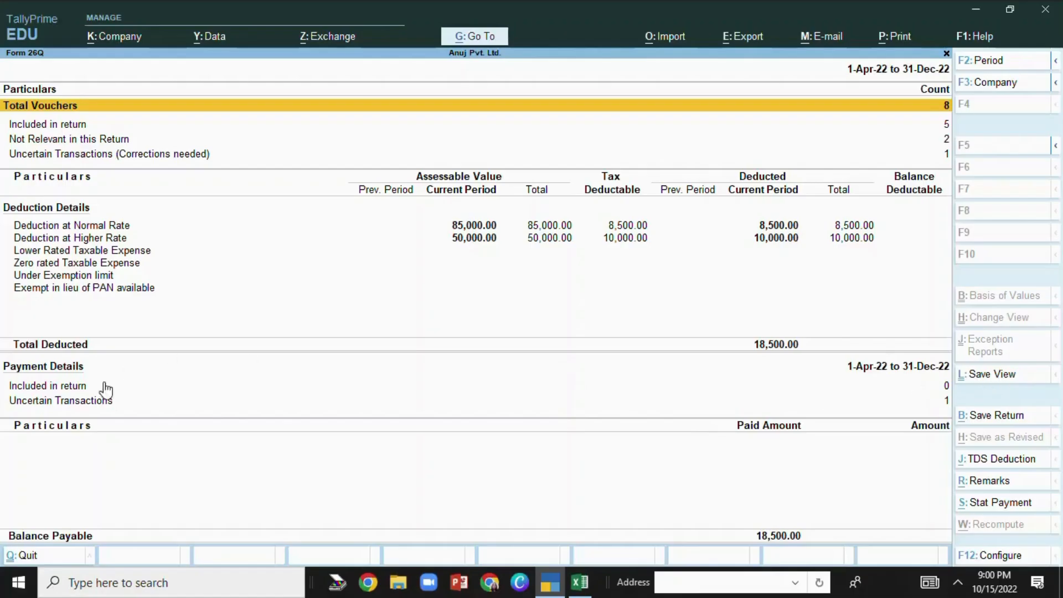
click(101, 404)
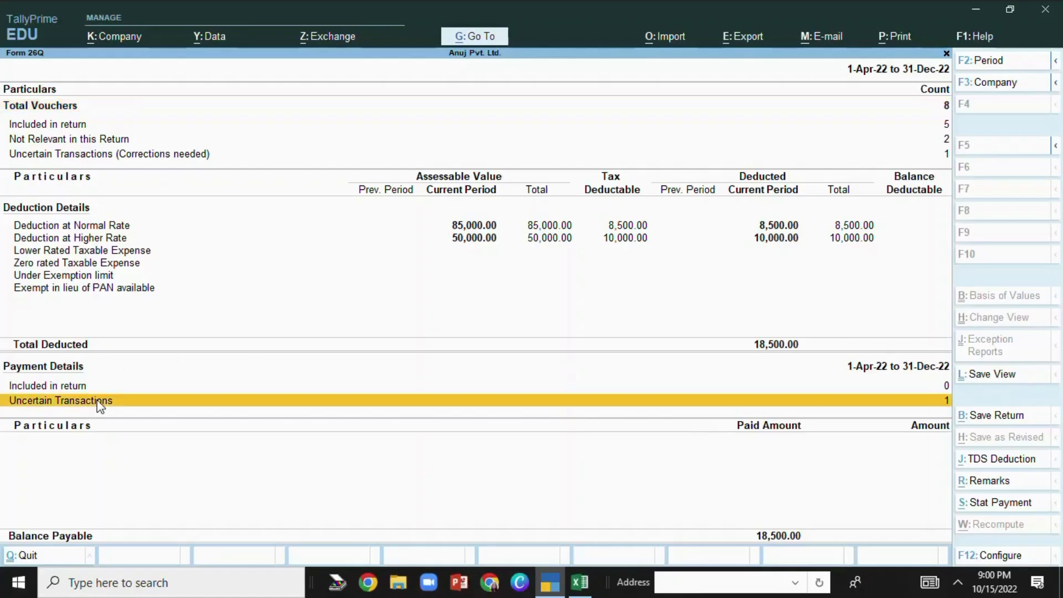
click(97, 401)
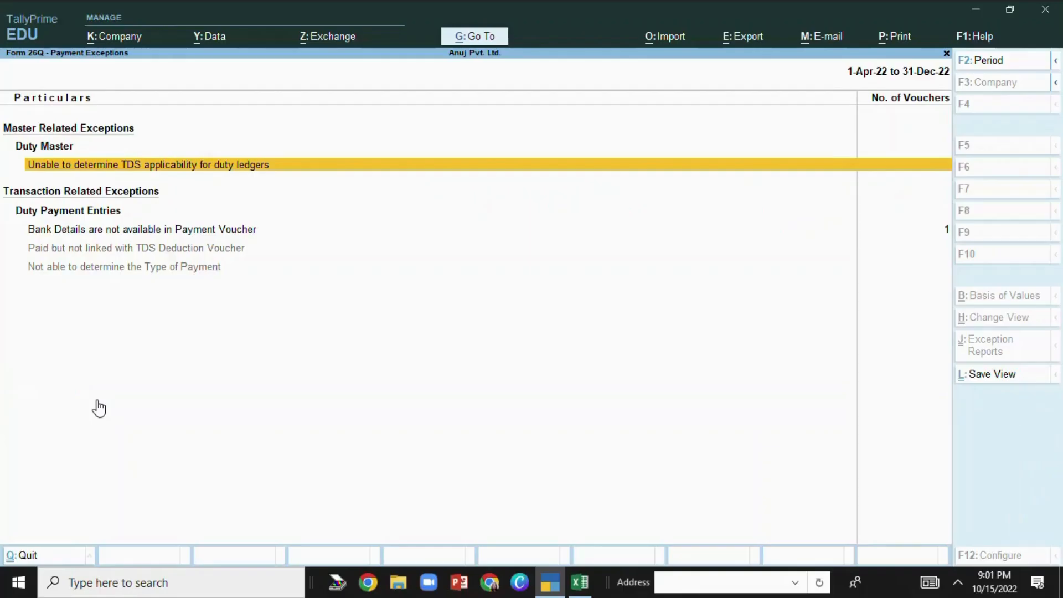
key(Down)
key(Down)
key(Up)
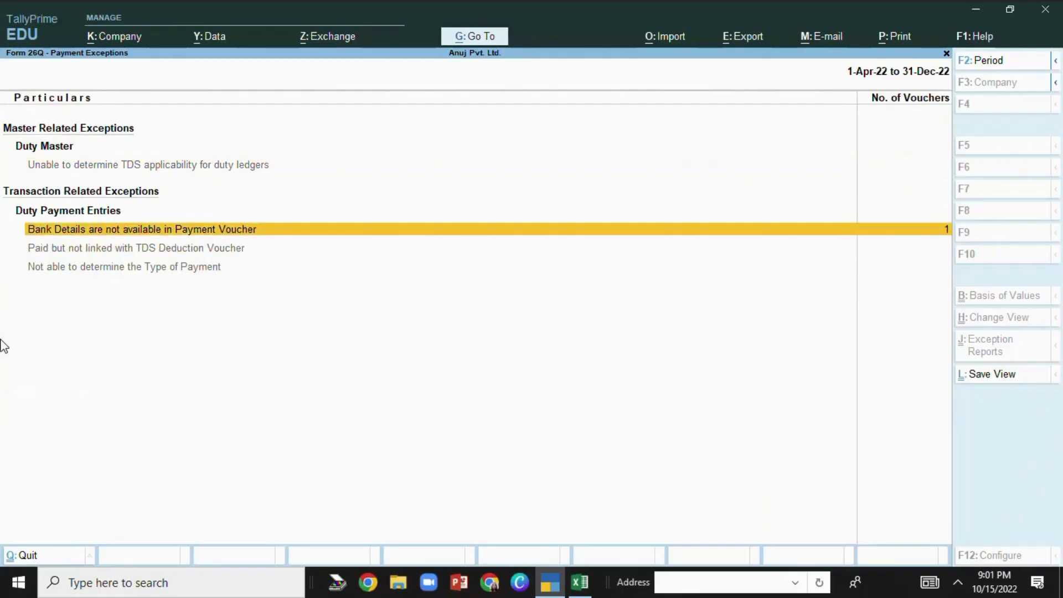
click(242, 234)
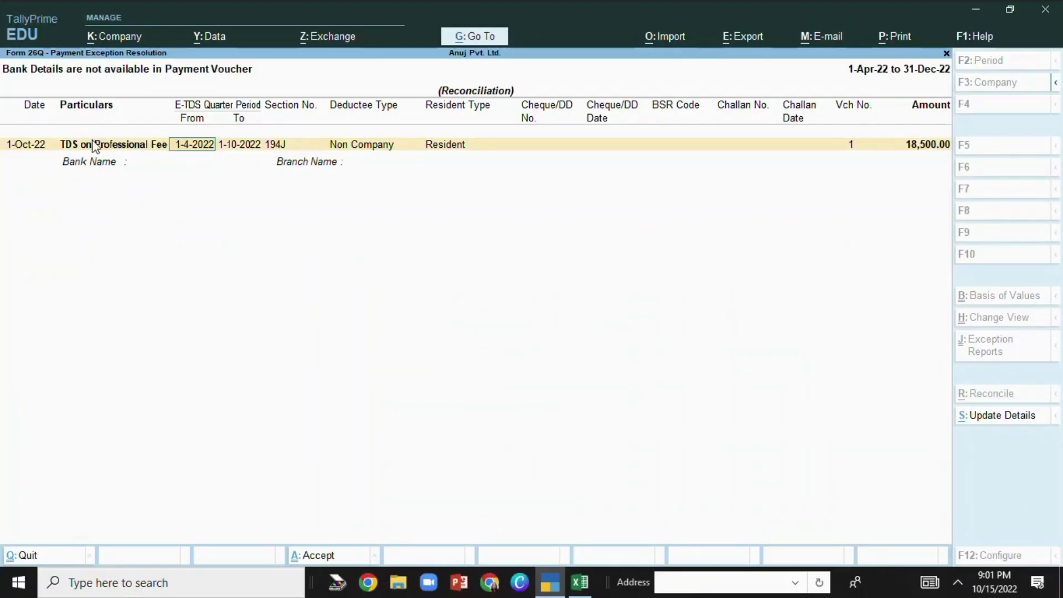
- Enter cheque number 52555 and cheque date 01.10.22 for the TDS on Professional Fee payment, keeping its period, section and deductee details
key(Return)
key(Return)
key(Return)
key(Return)
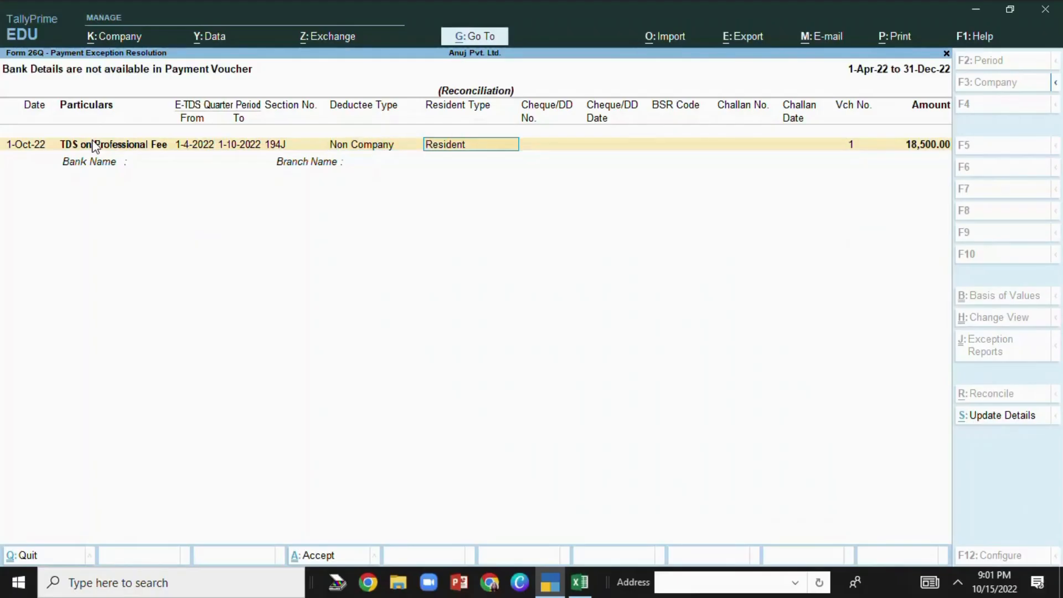
key(Return)
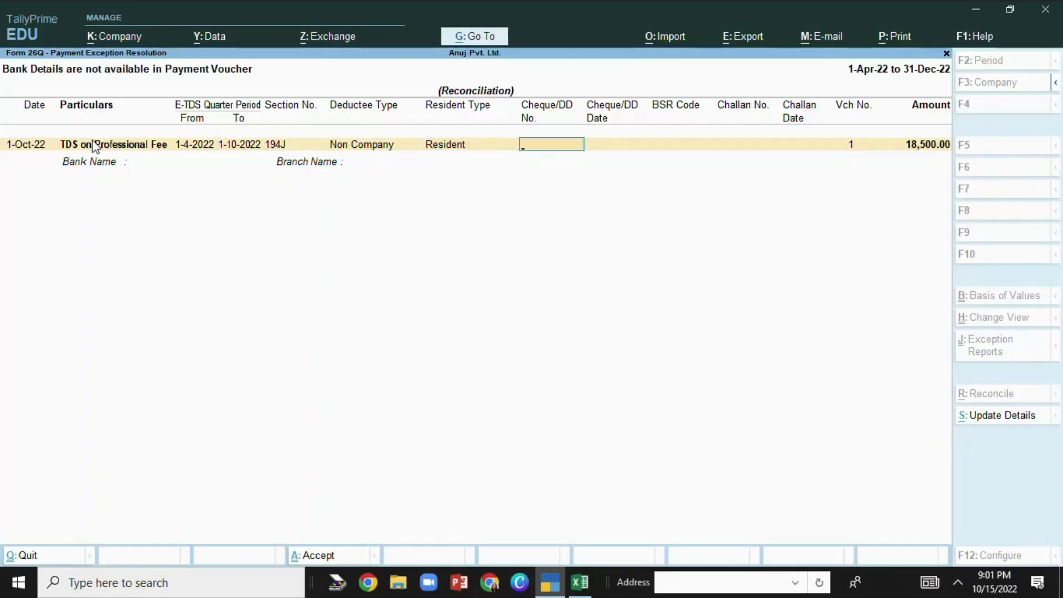
text(52555)
key(Return)
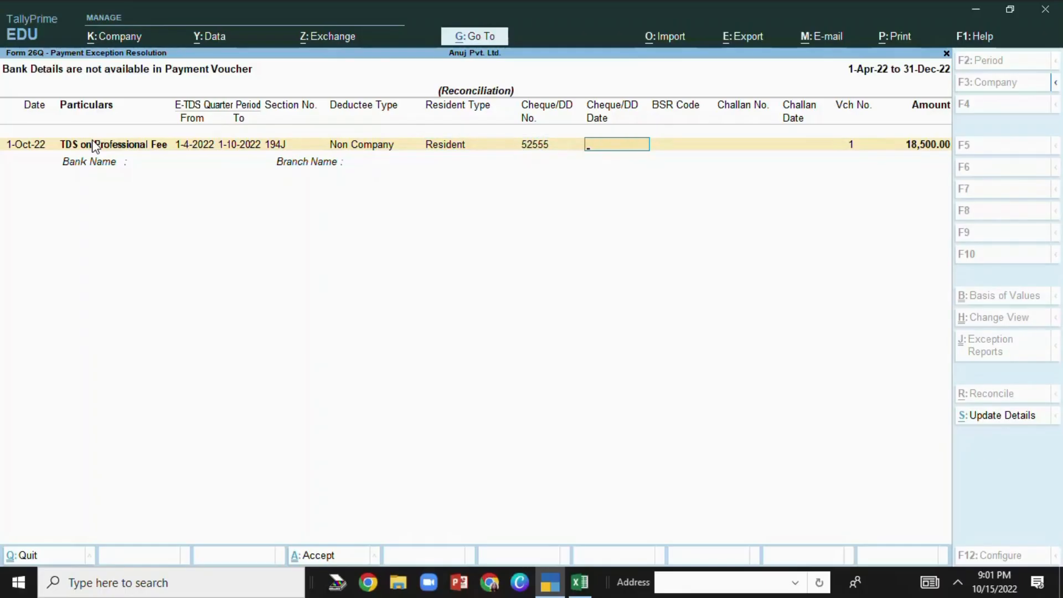
text(3)
key(BackSpace)
text(01.10.22)
key(Return)
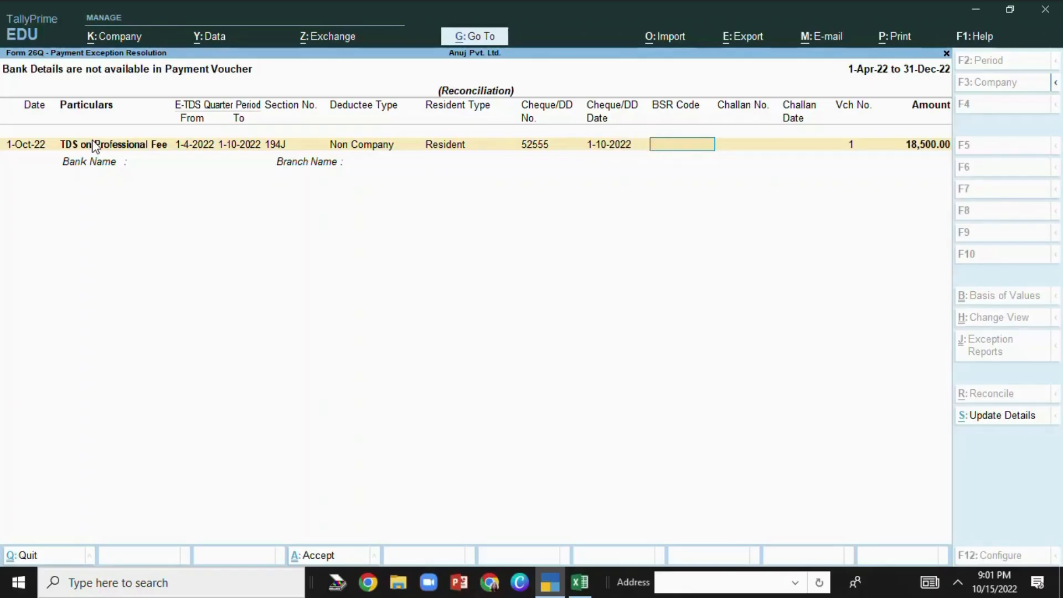
- Enter BSR code 4444444, challan number 12345 and challan date 01.10.22 for the TDS payment
text(4444444)
key(Return)
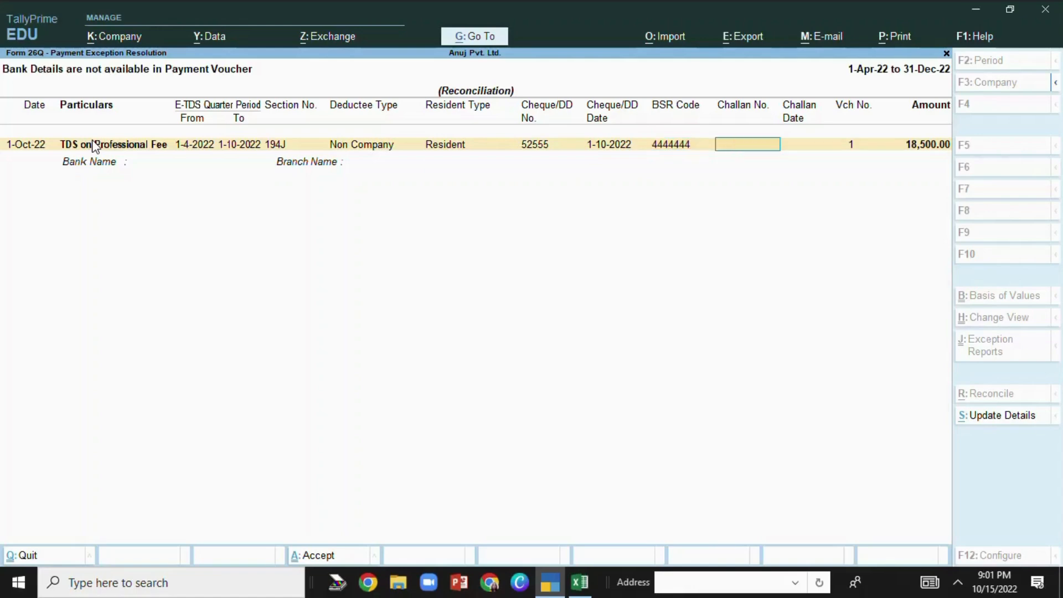
text(12345)
key(Return)
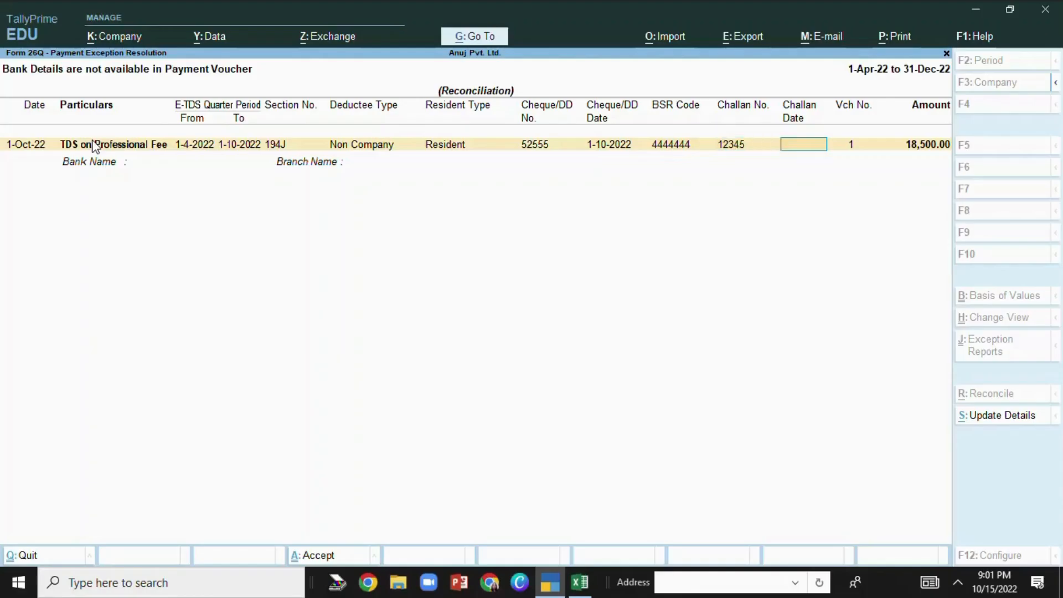
text(01.10.22)
key(Return)
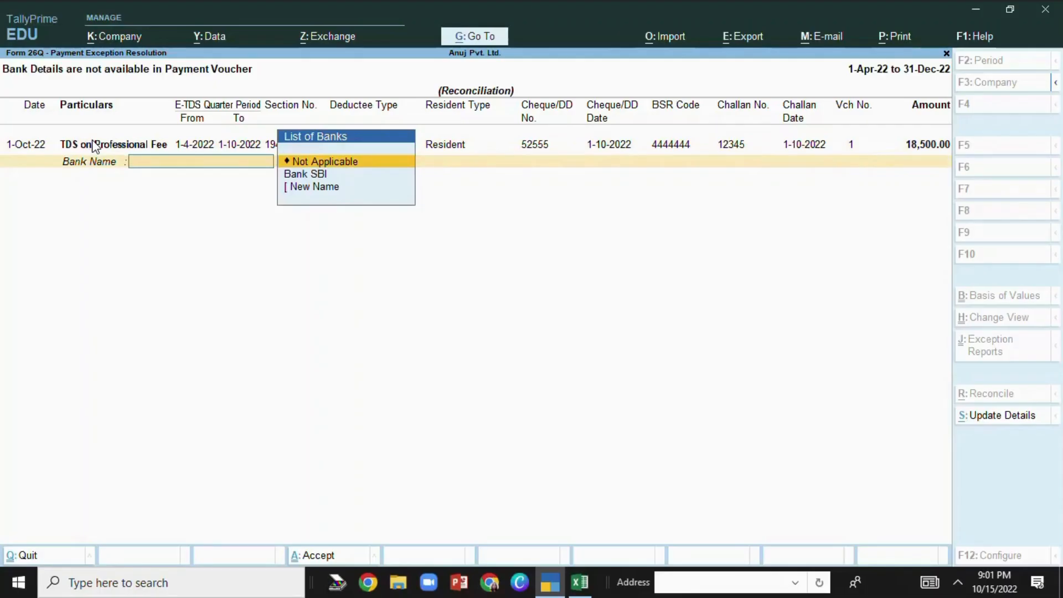
- Set the bank name to Bank SBI with no branch name, save the payment details and return to the Form 26Q report
key(Down)
key(Return)
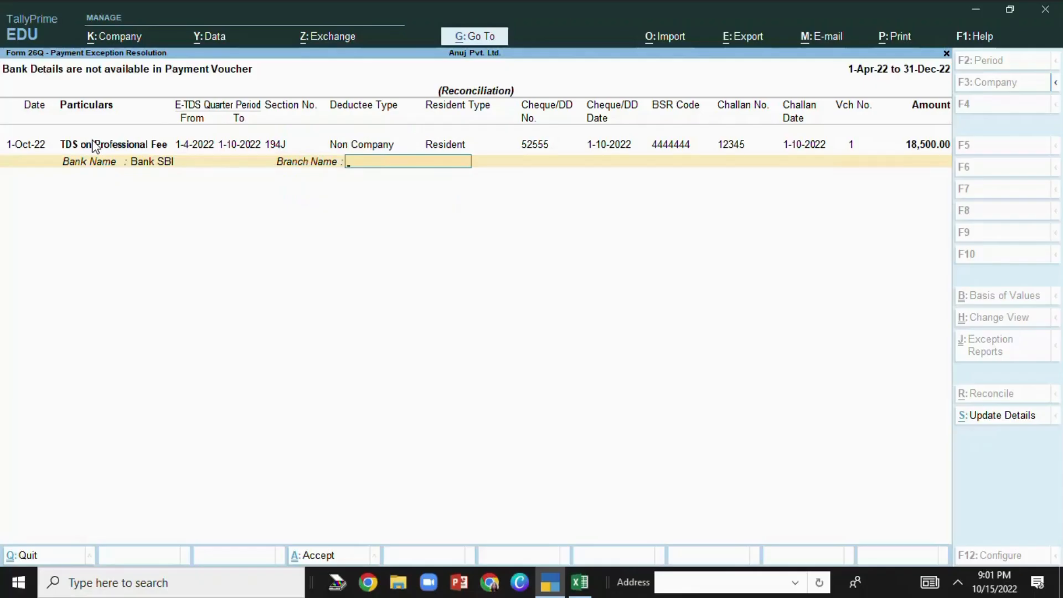
key(Return)
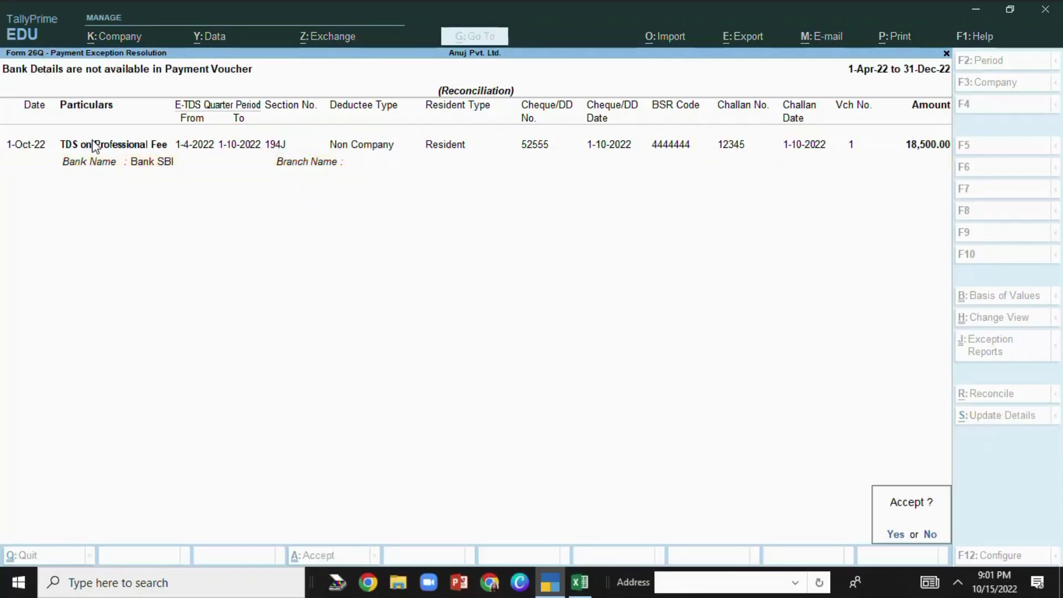
key(Return)
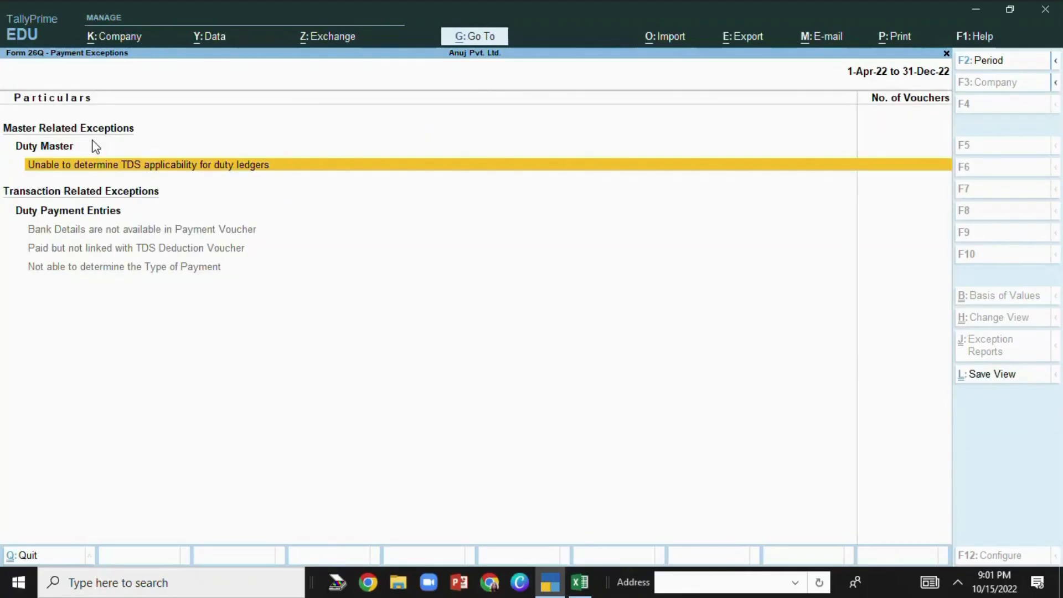
key(Escape)
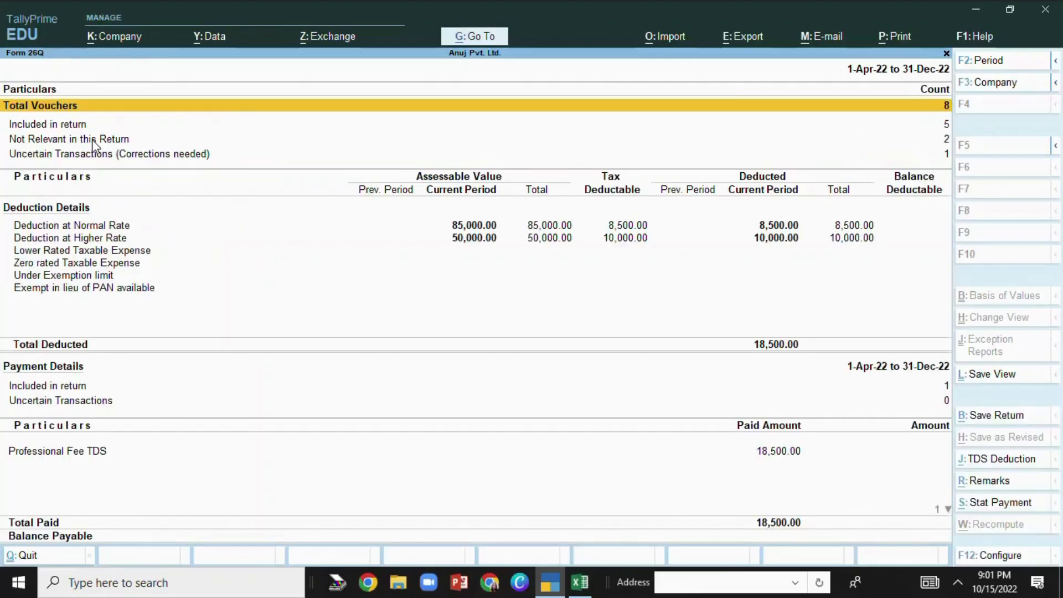